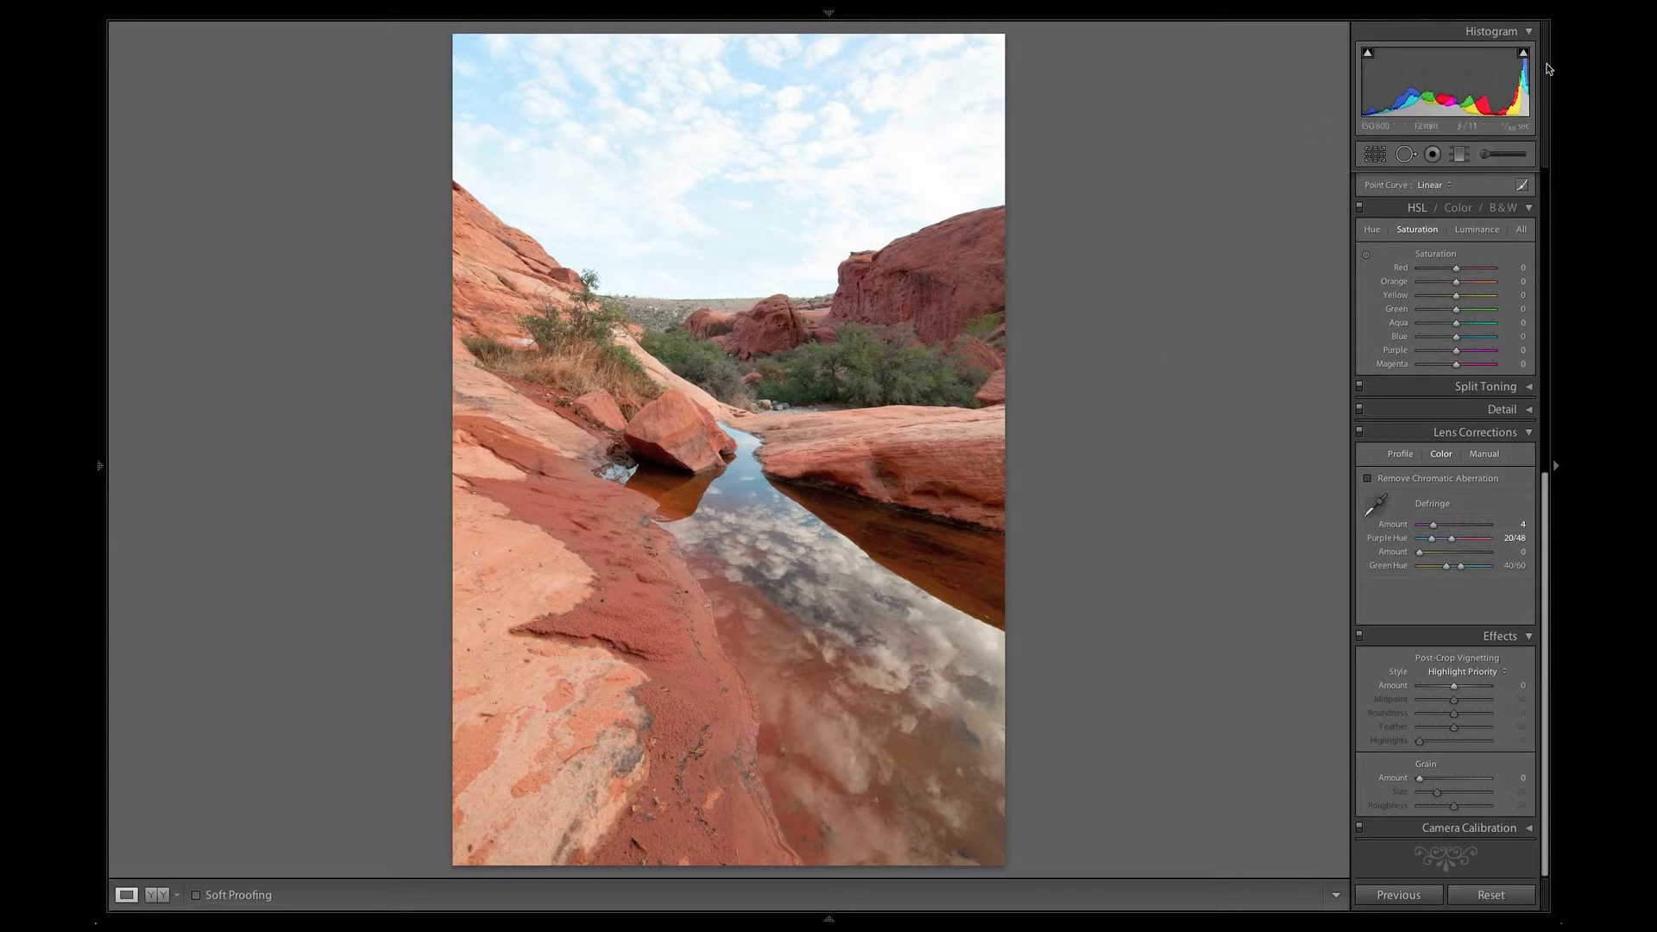
# Step: Toggle the clipping display and set the photo's overall exposure to -0.40
pyautogui.press('j')
pyautogui.scroll(10, 1428, 359)
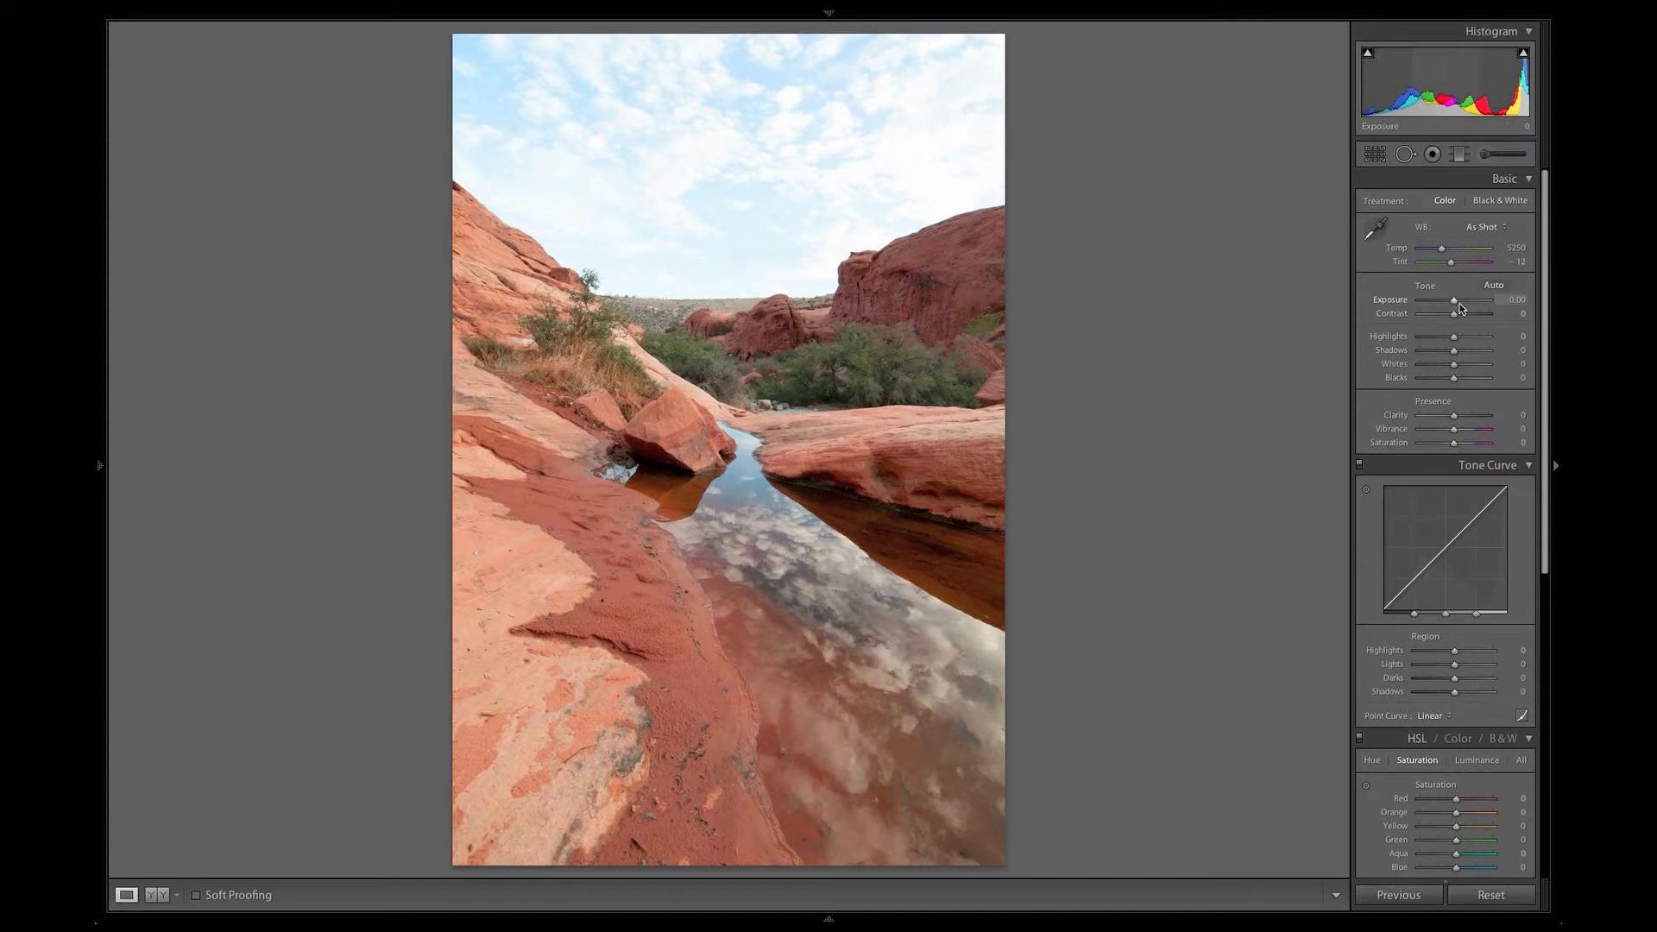
pyautogui.moveTo(1454, 304); pyautogui.dragTo(1453, 304)
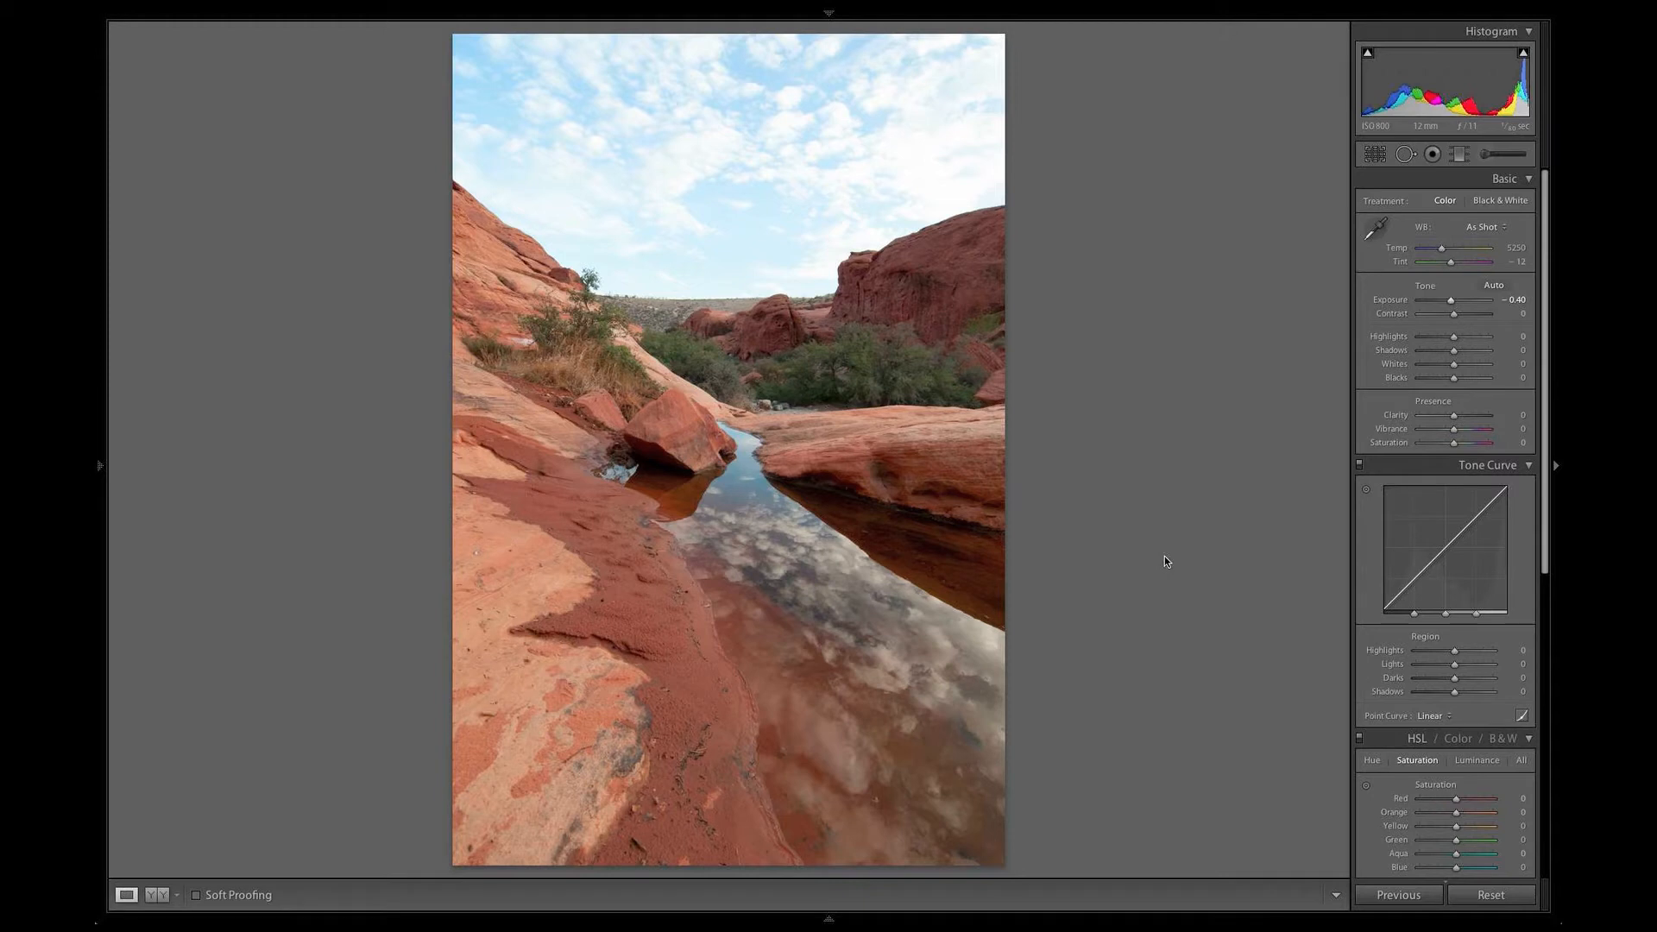
# Step: Enable lens profile corrections with the Tokina profile and switch the correction off and on to compare its effect
pyautogui.scroll(-5, 1468, 736)
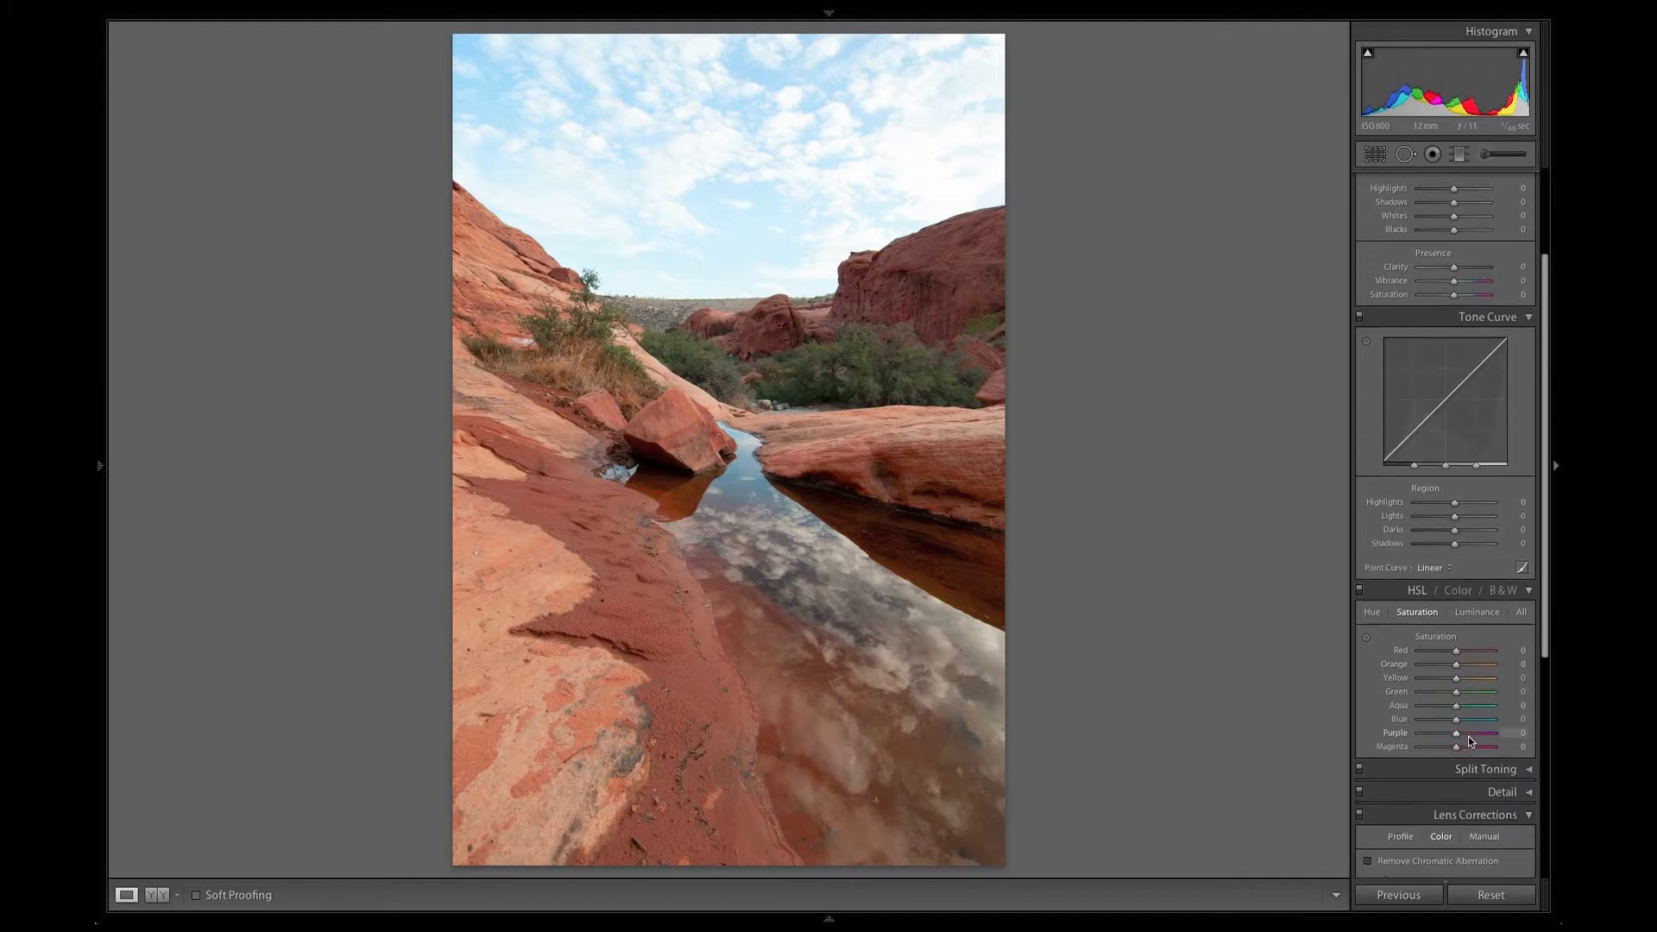
pyautogui.scroll(-9, 1468, 737)
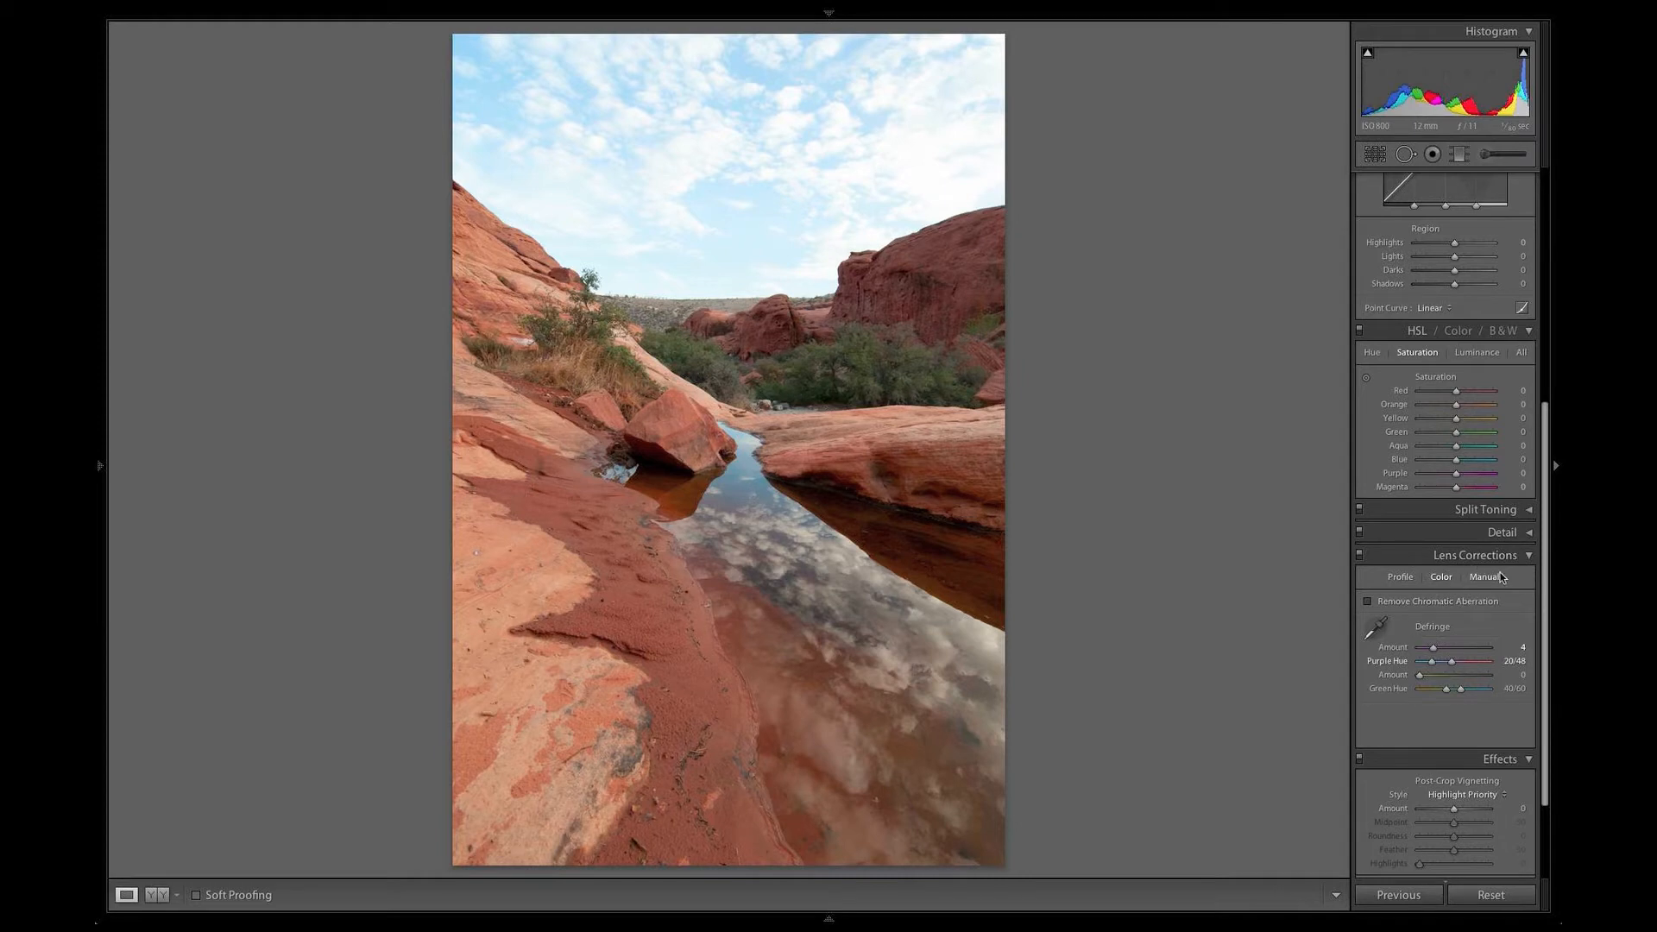
pyautogui.click(1402, 578)
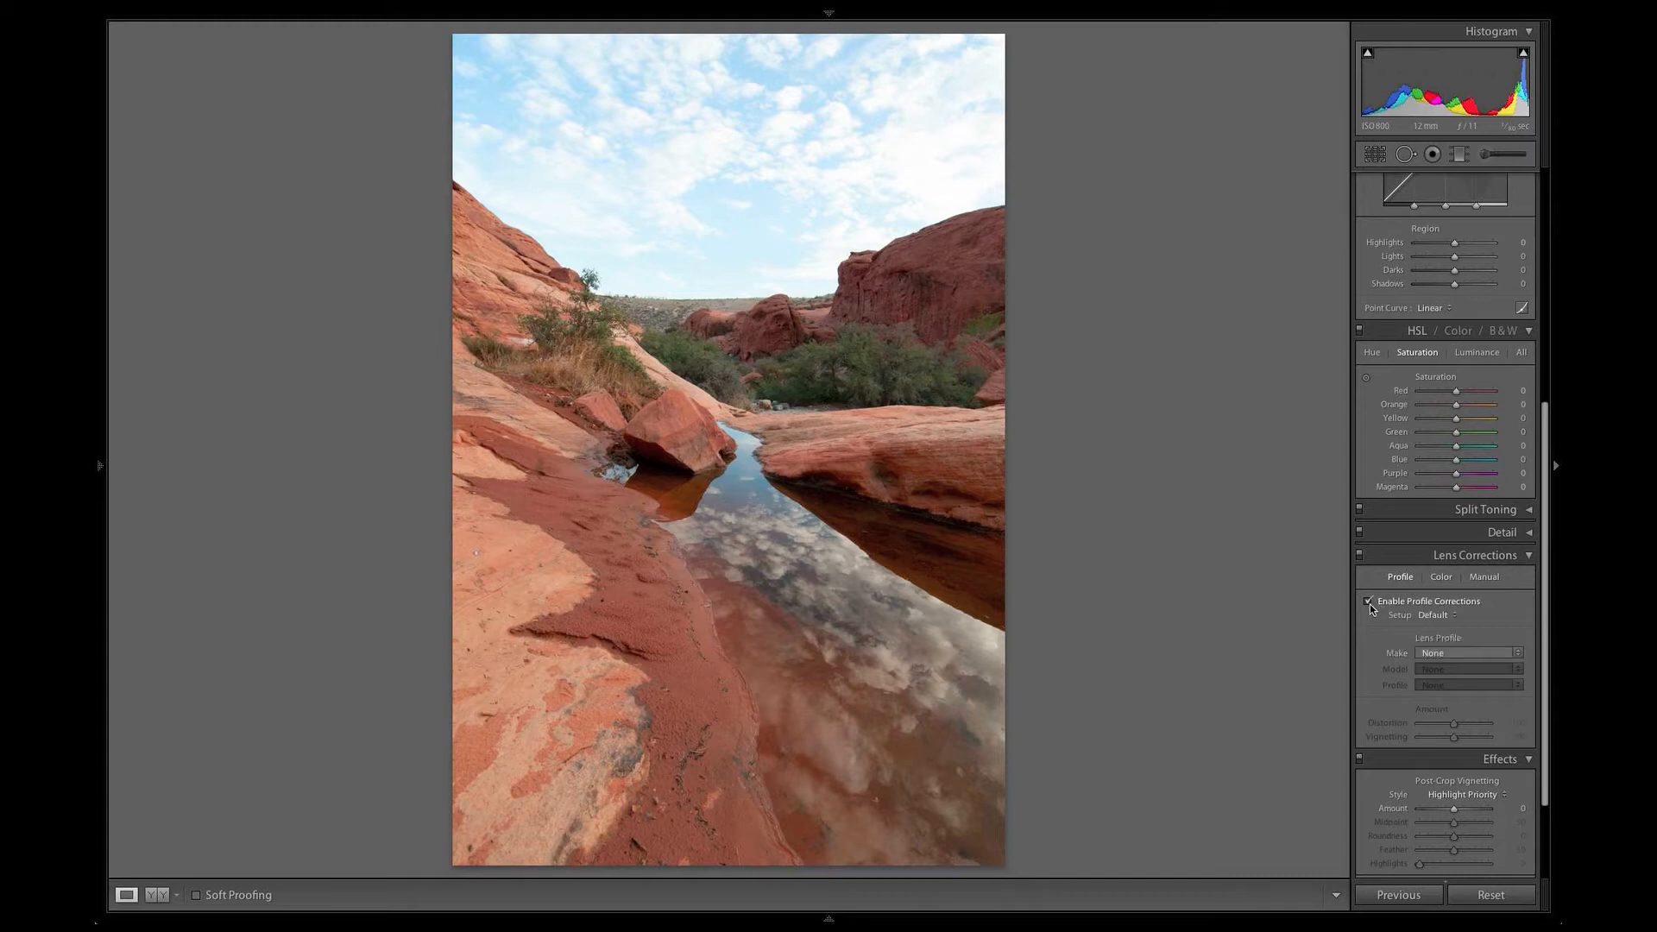
pyautogui.click(1455, 655)
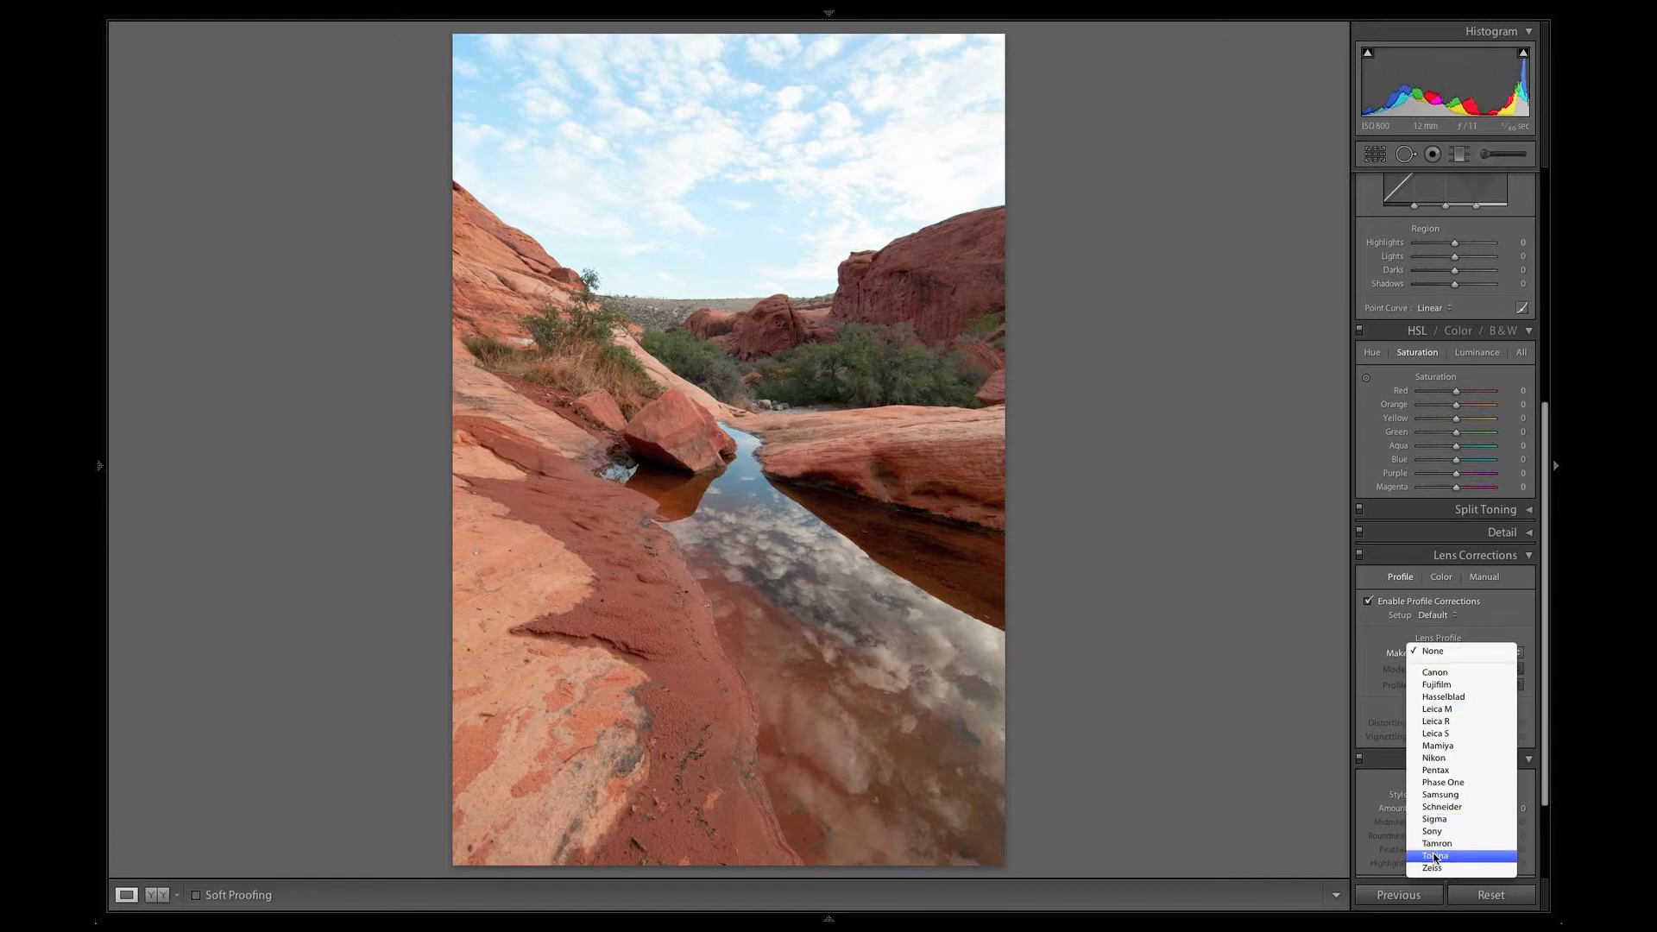
pyautogui.click(1435, 856)
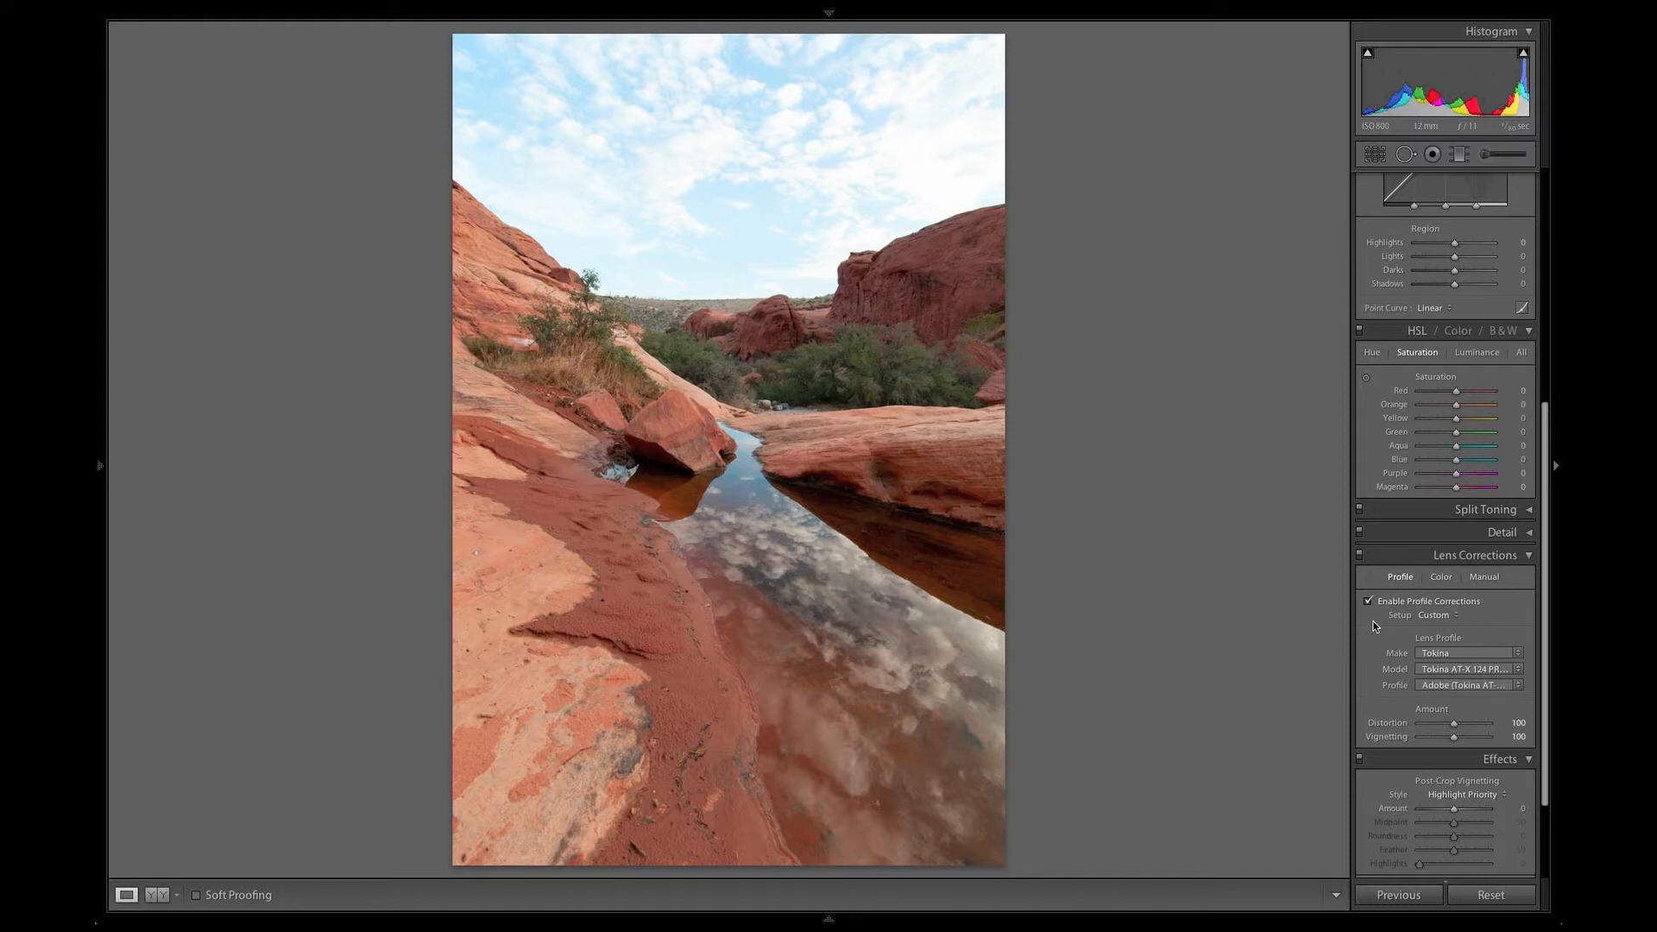
pyautogui.click(1368, 602)
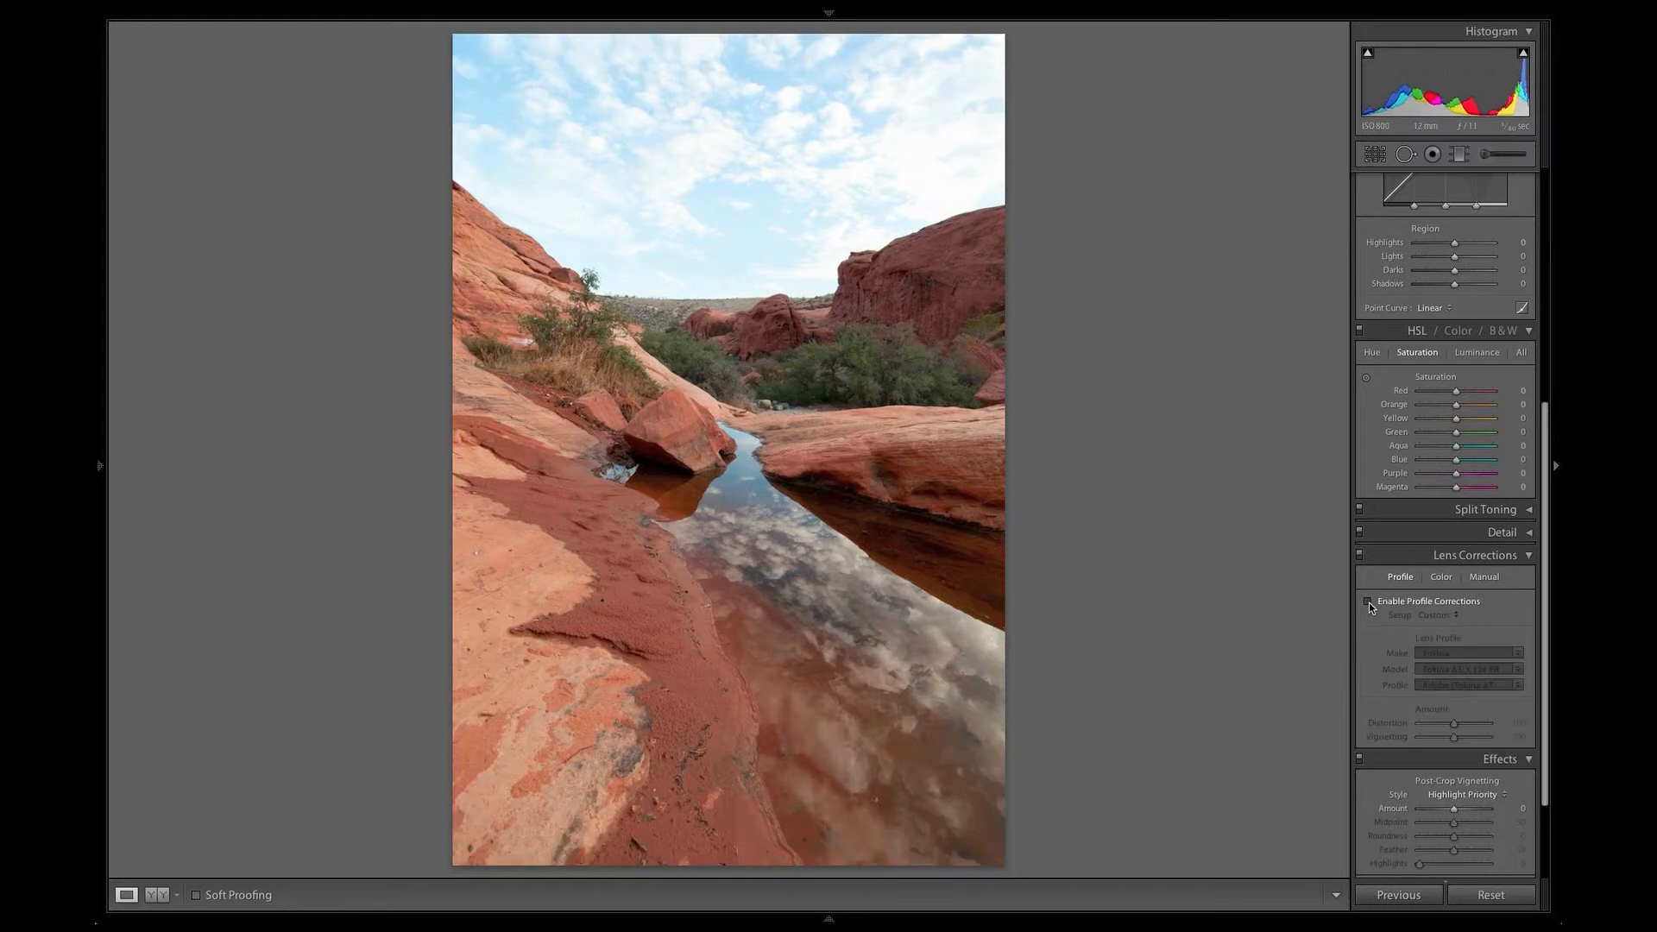
pyautogui.click(1367, 602)
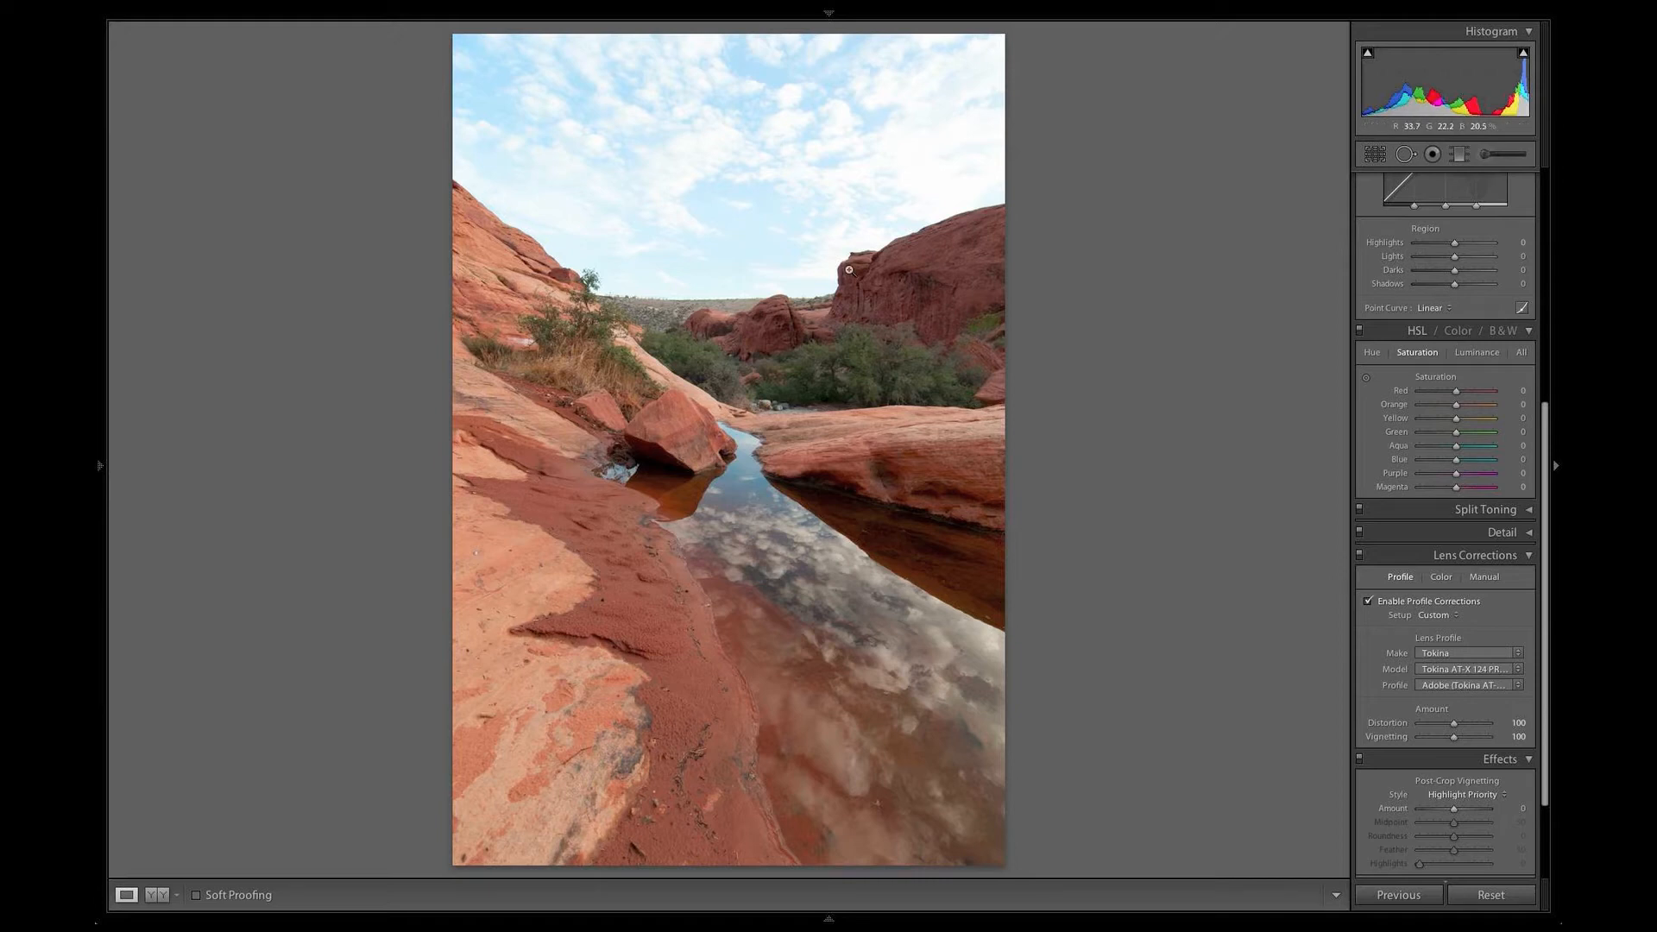
# Step: Inspect the cliff edge against the sky at high magnification and enable chromatic aberration removal
pyautogui.click(849, 271)
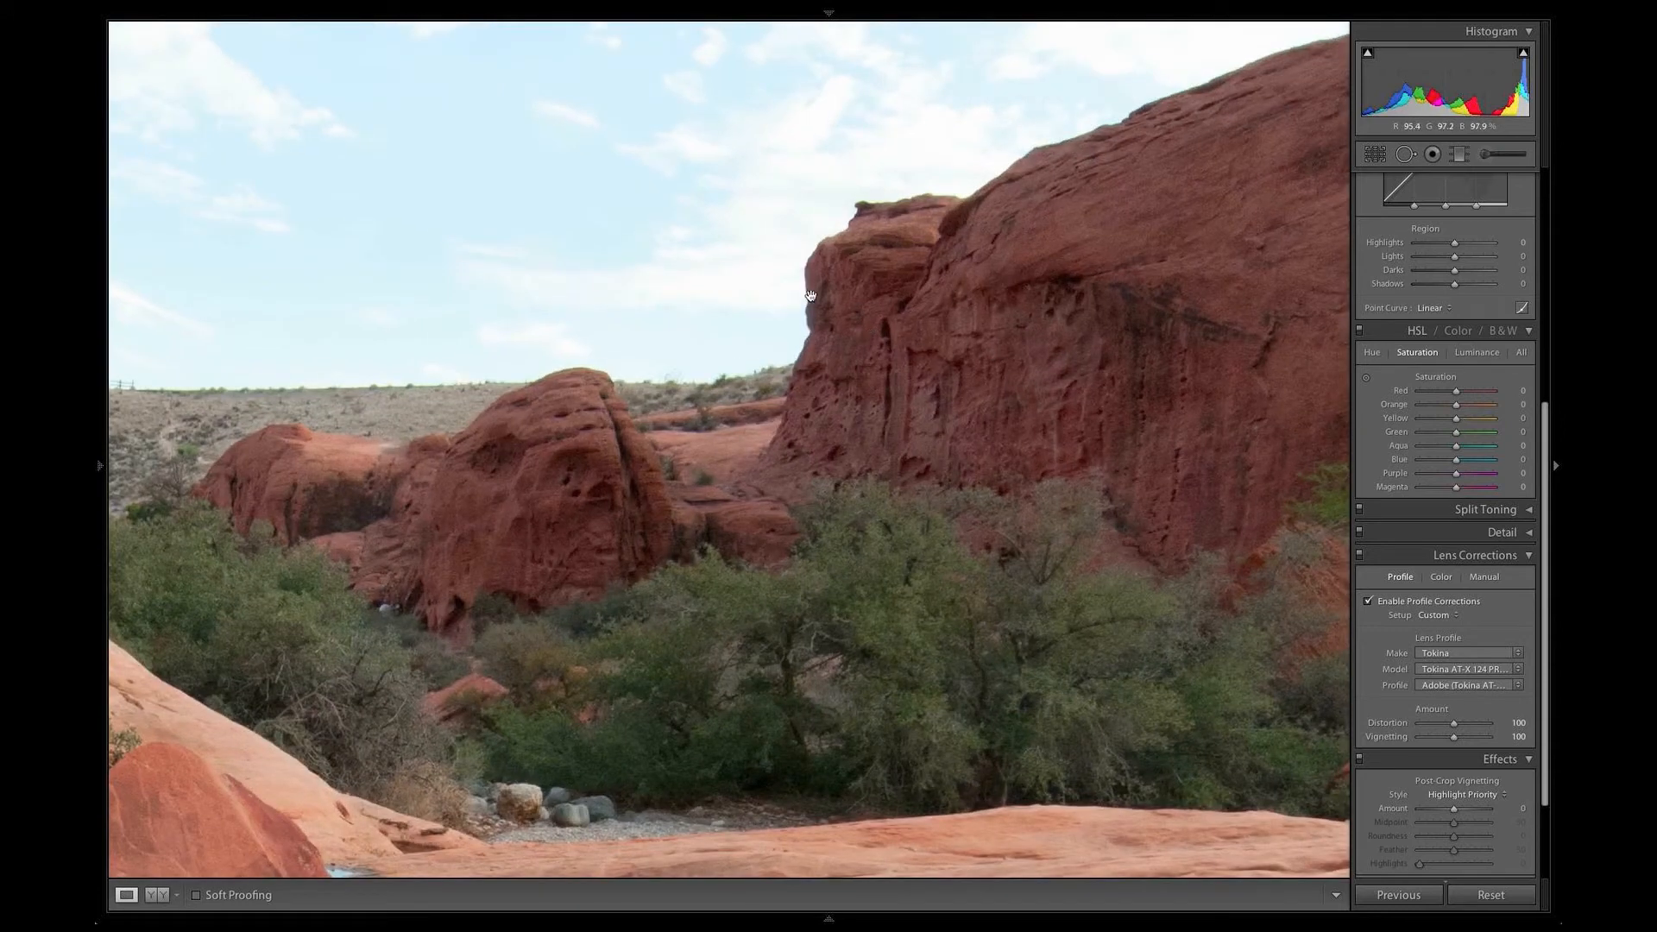
pyautogui.press('super+=')
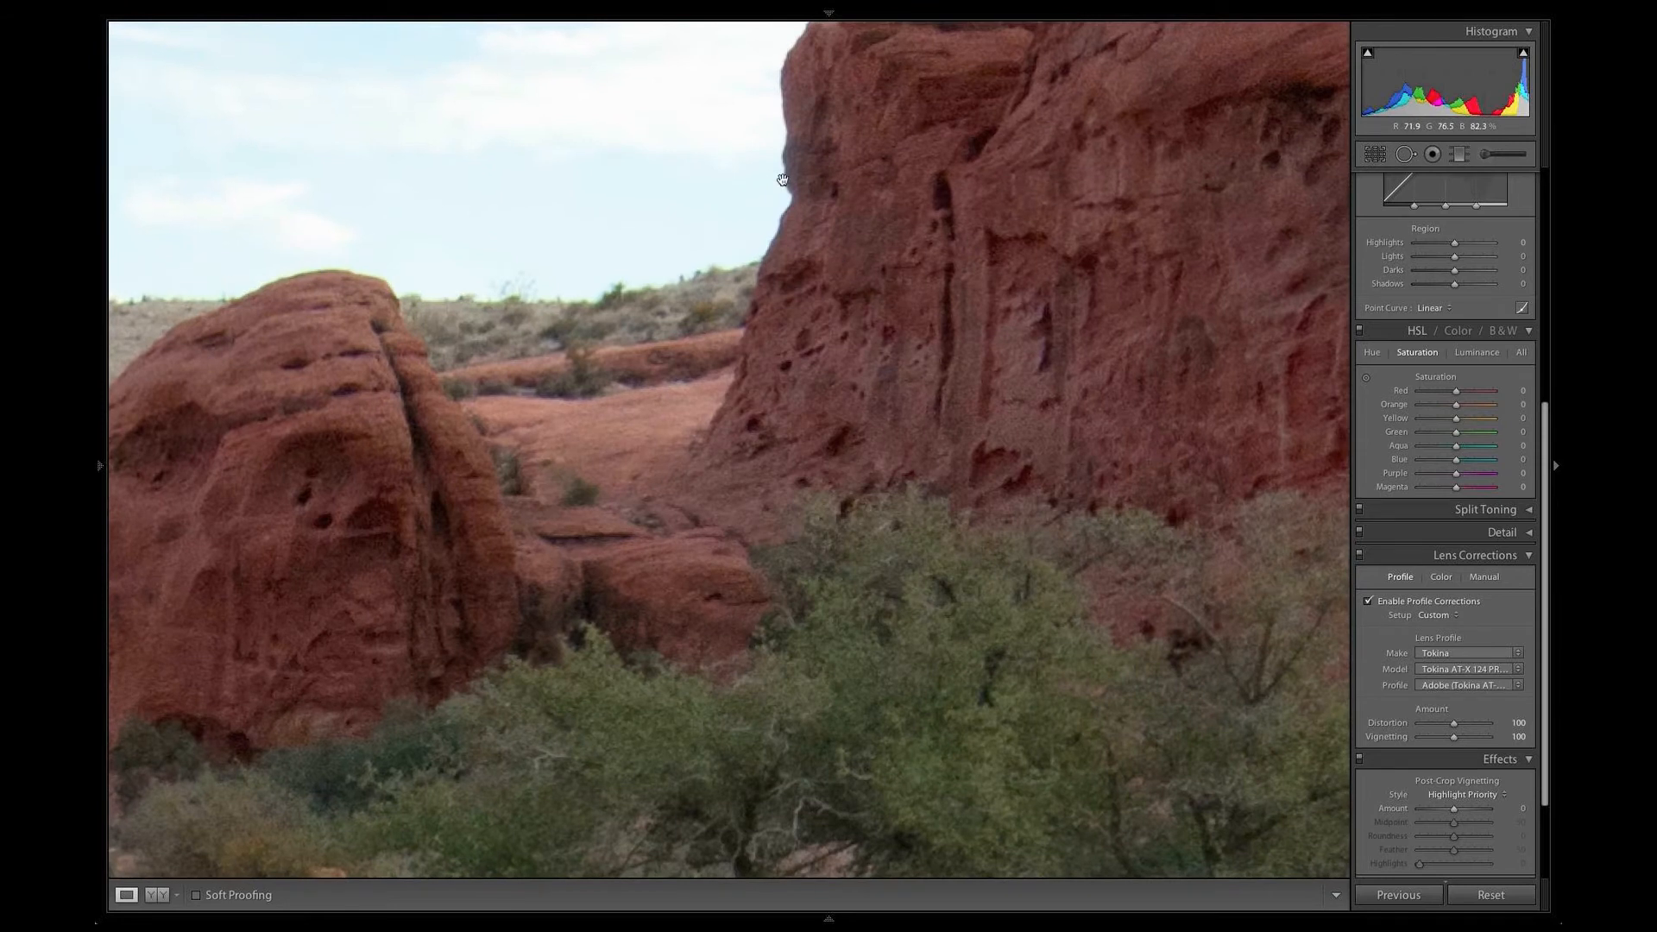
pyautogui.scroll(2, 782, 180)
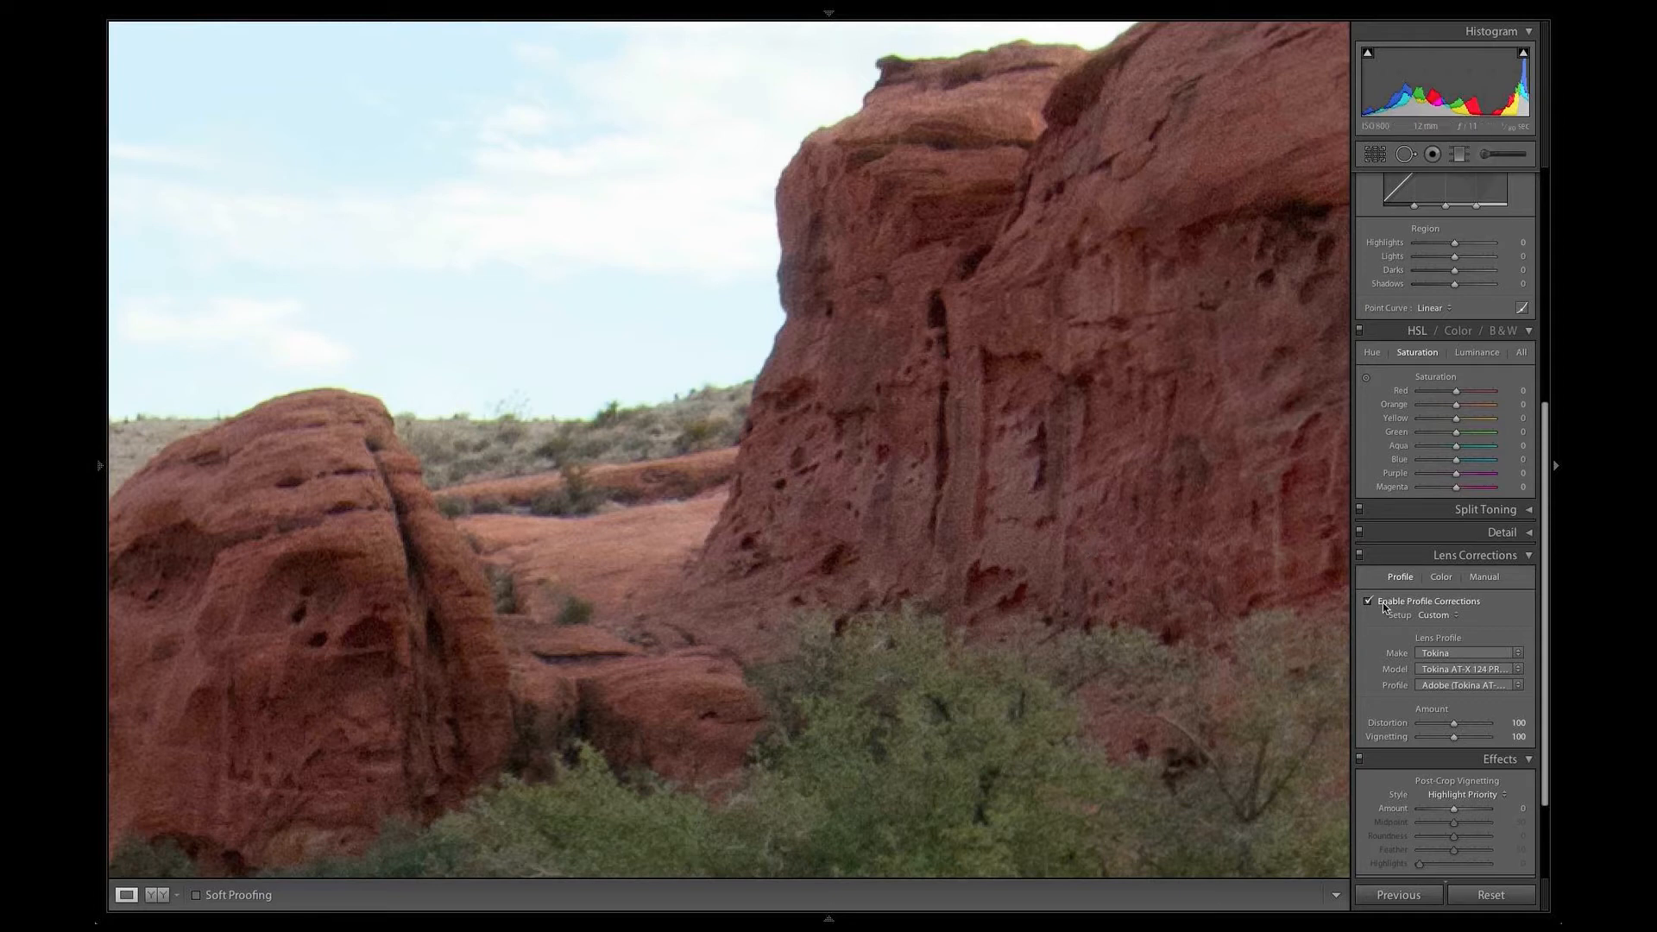
pyautogui.click(1441, 578)
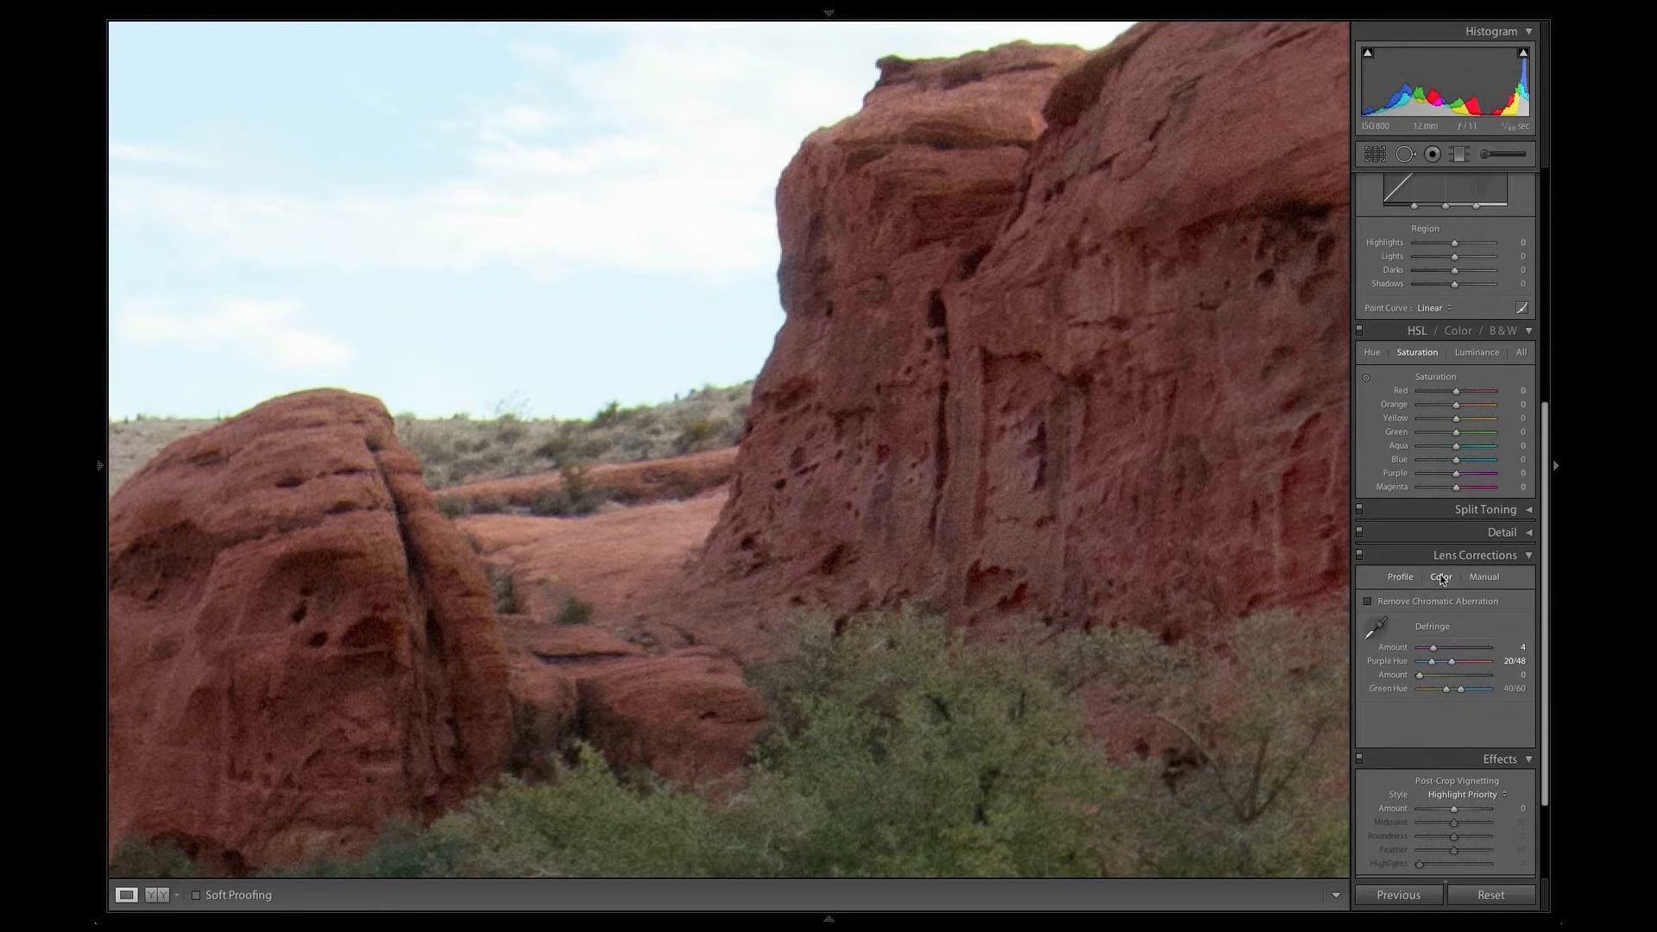
pyautogui.click(1367, 601)
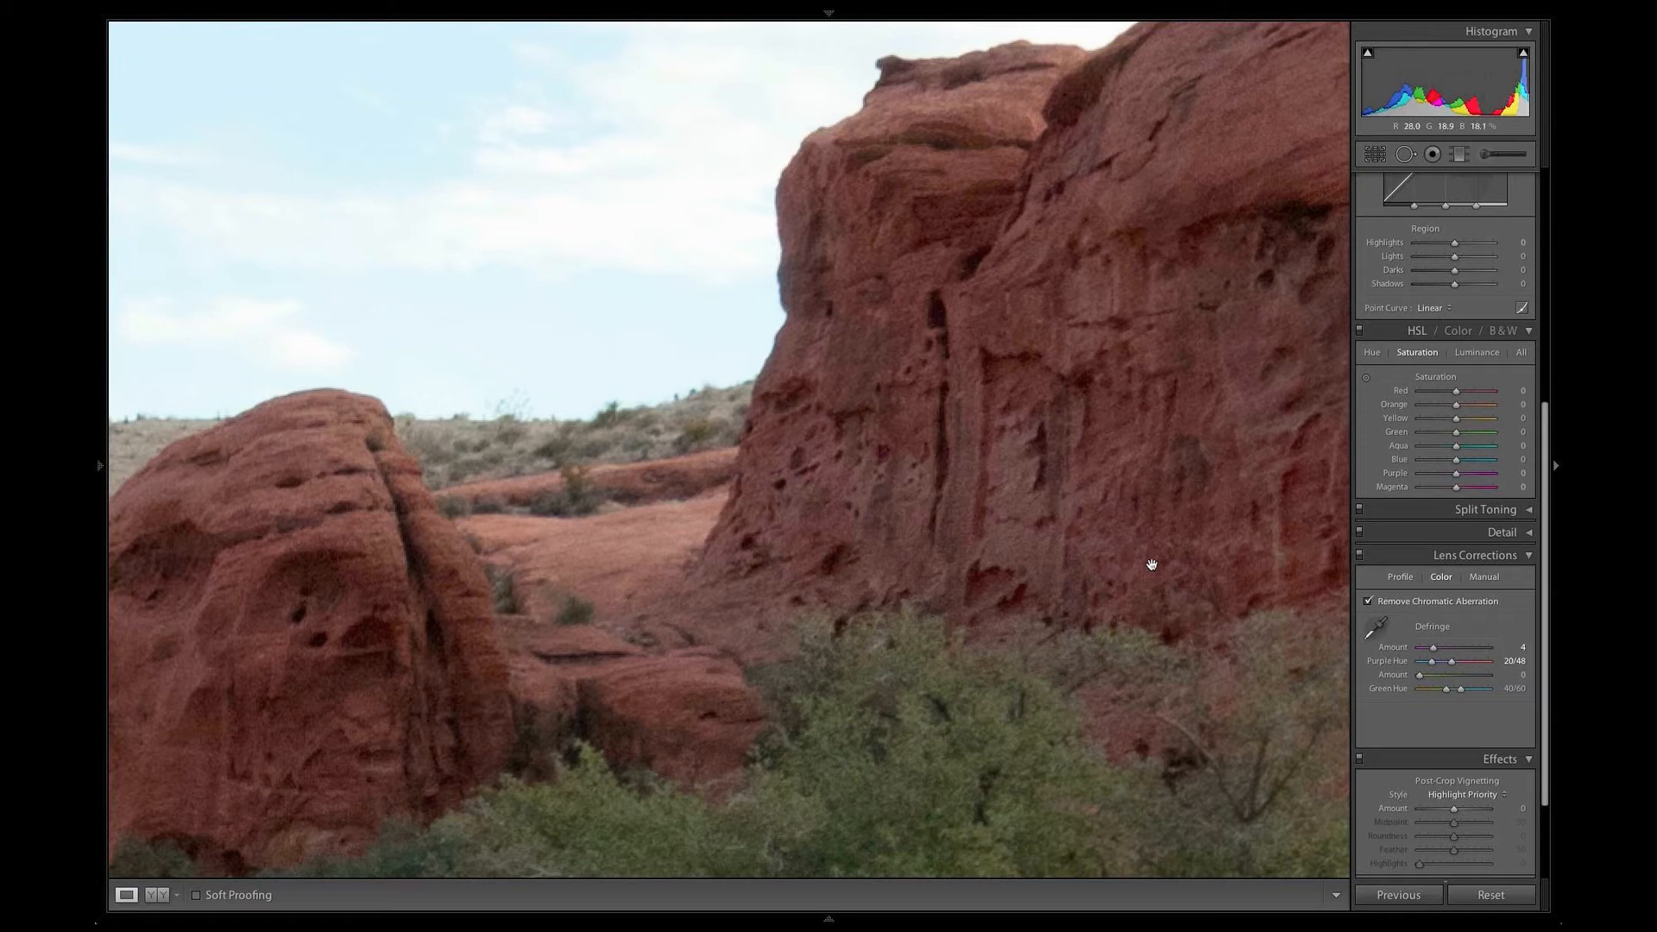
pyautogui.hotkey('ctrl', '-')
pyautogui.hotkey('ctrl', '-')
pyautogui.hotkey('ctrl', '-')
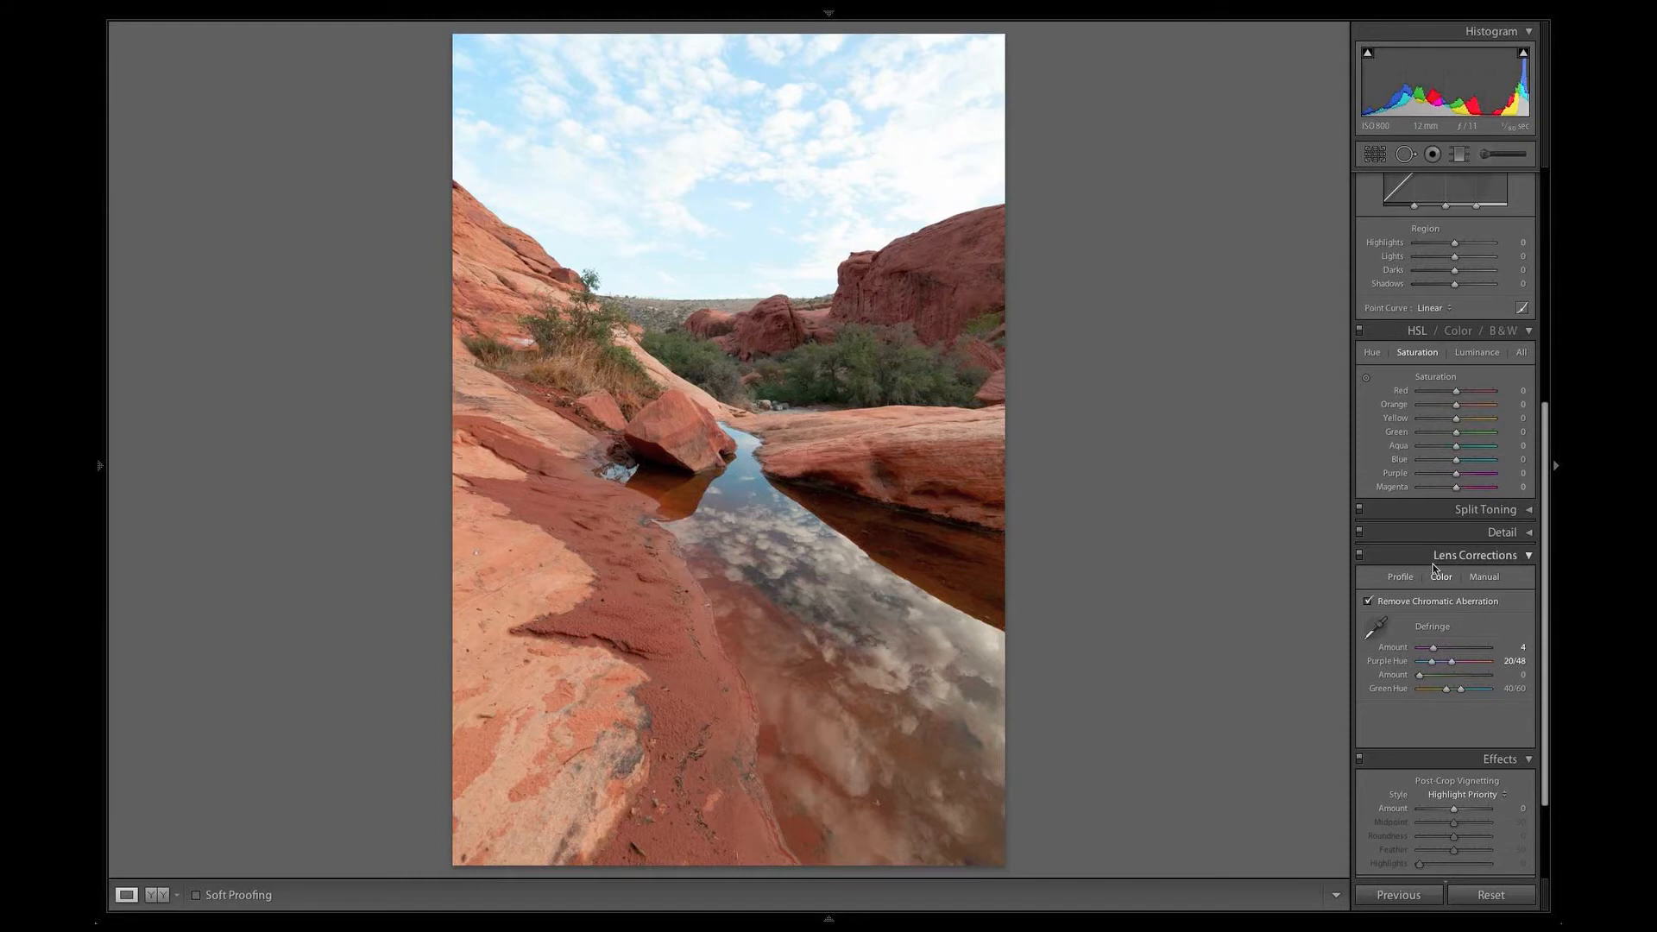
# Step: Add a horizontal graduated filter from the top edge of the sky down to the upper part of the pool
pyautogui.scroll(10, 1423, 552)
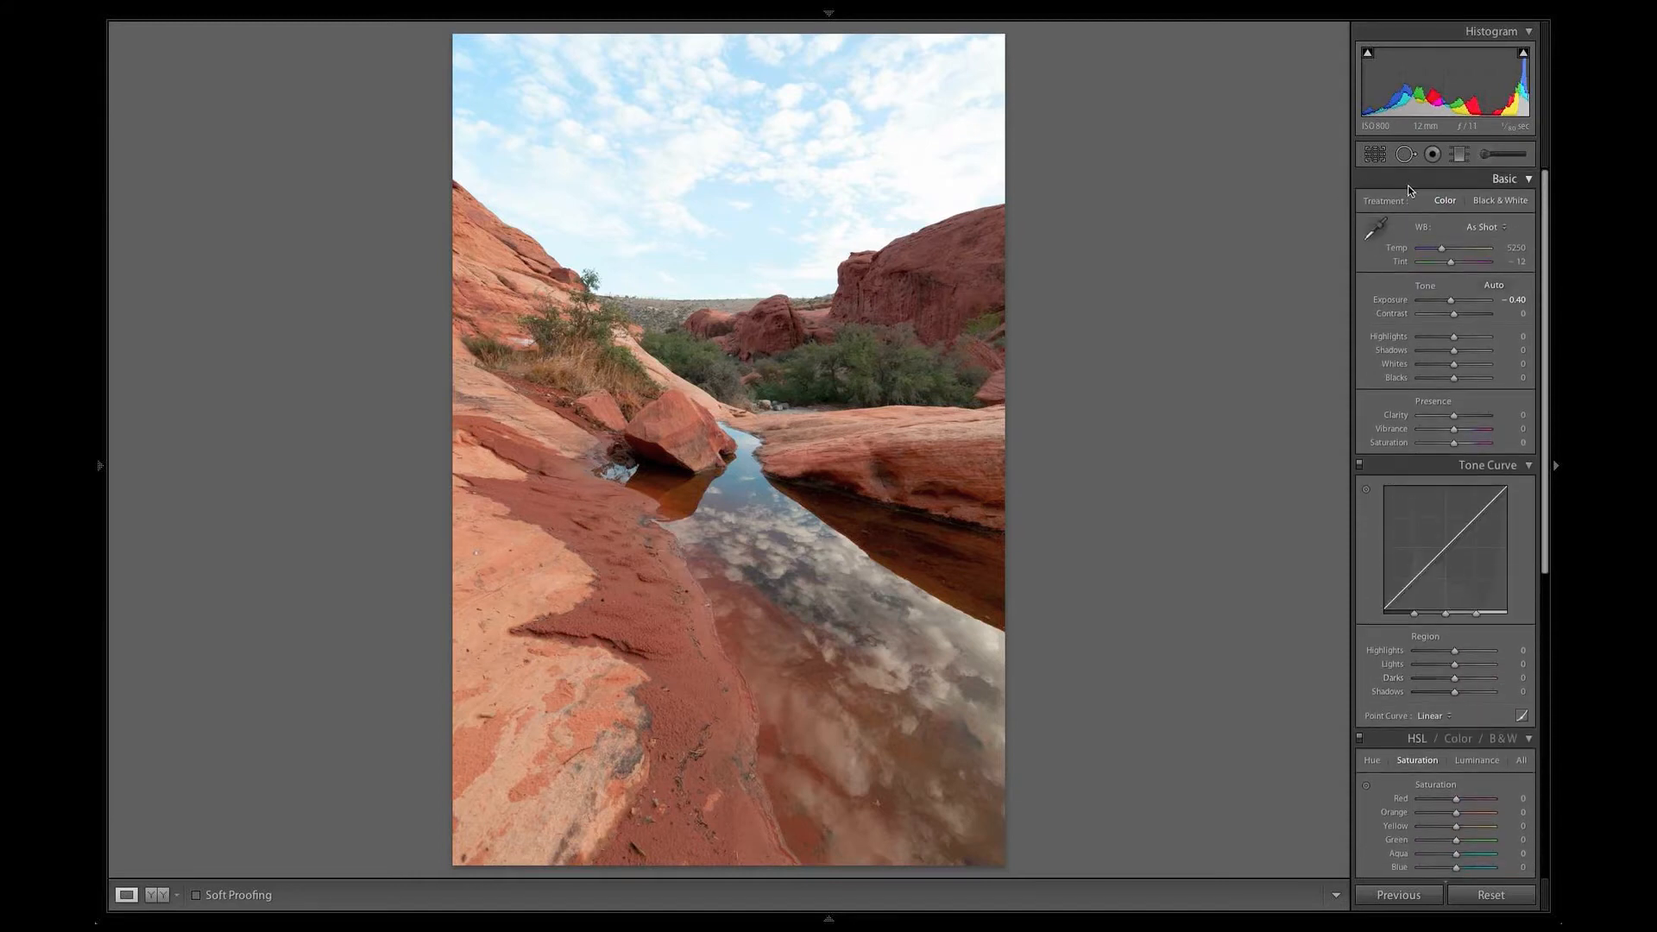
pyautogui.click(1461, 156)
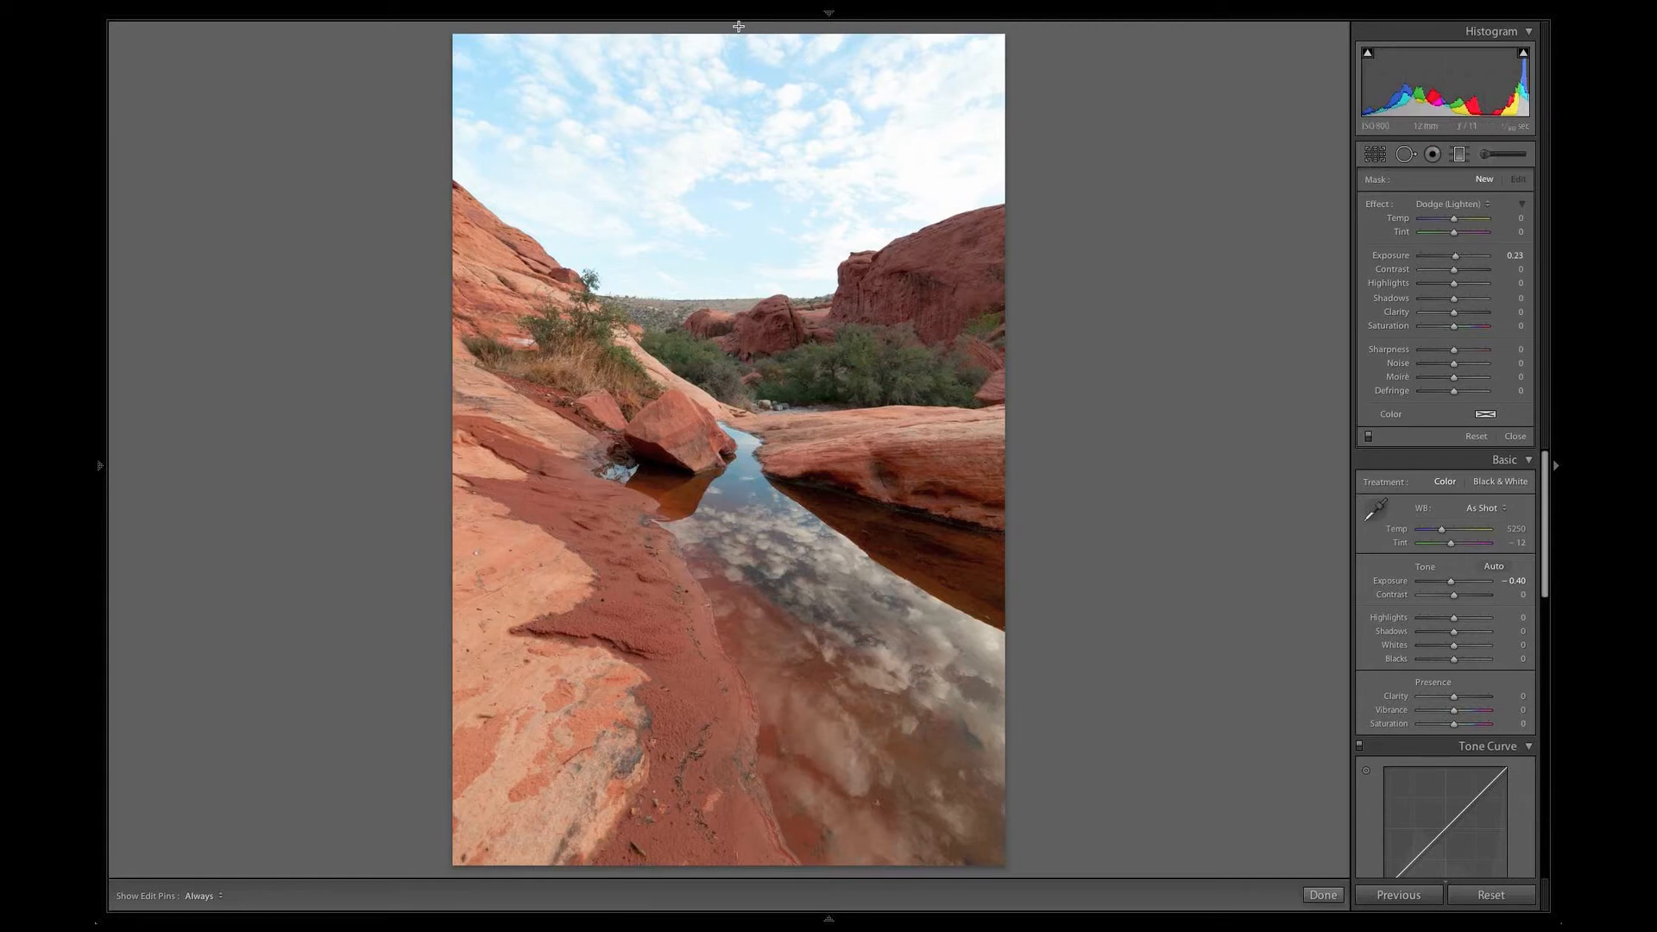
pyautogui.moveTo(738, 26); pyautogui.dragTo(715, 547)
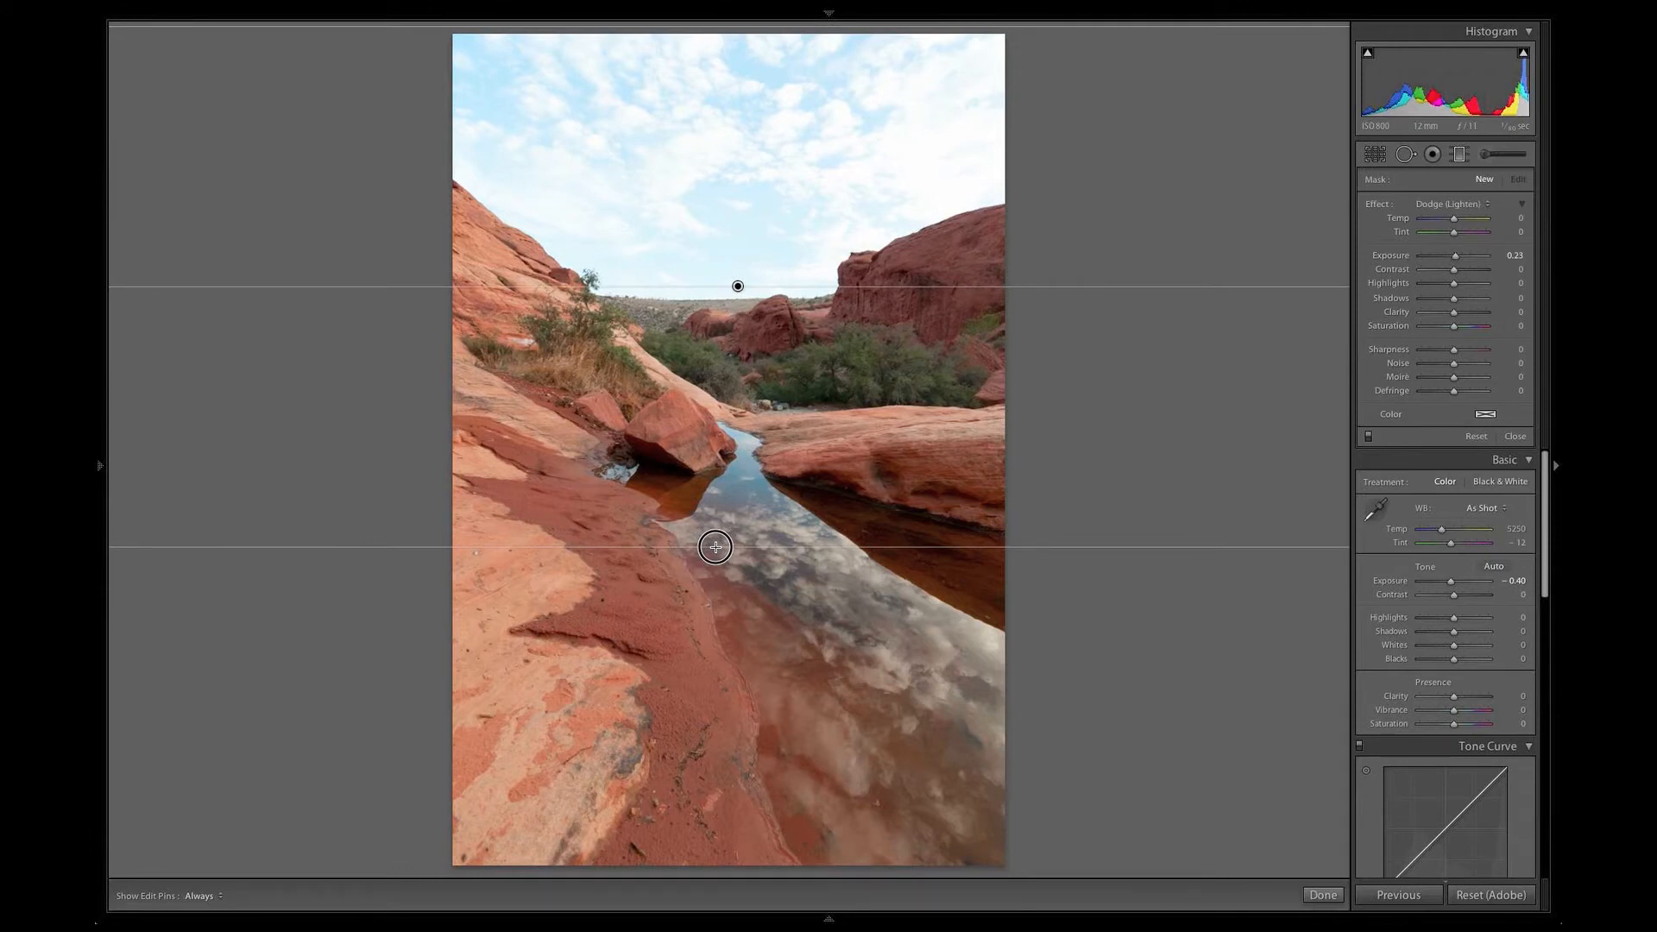
pyautogui.moveTo(716, 547); pyautogui.dragTo(715, 547)
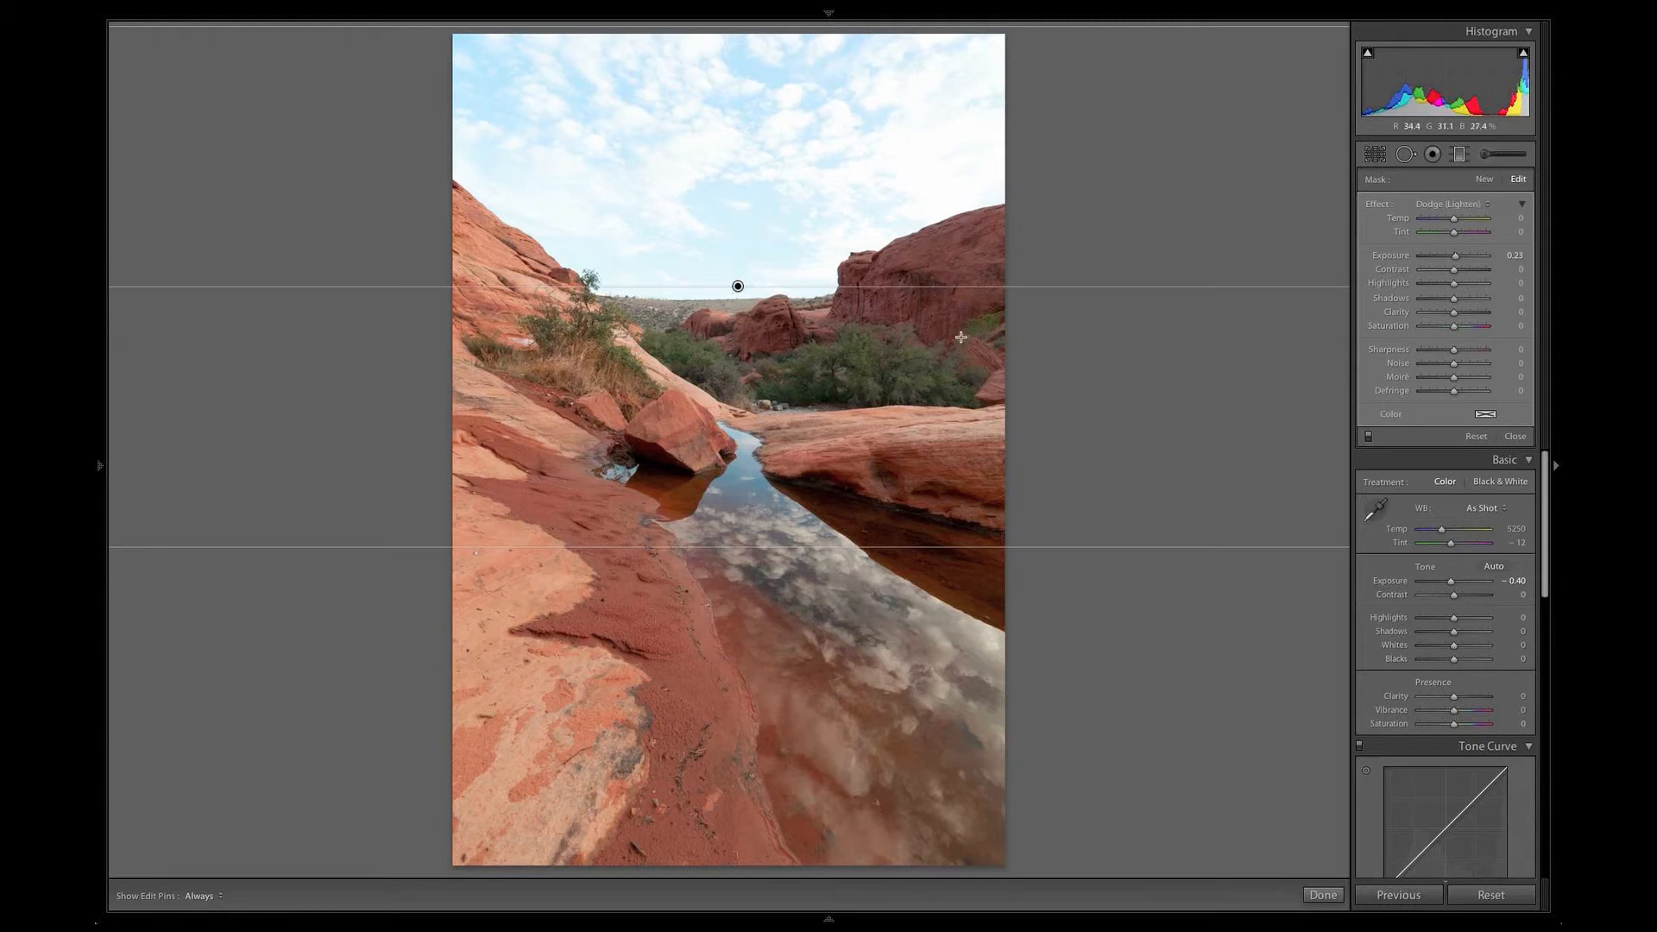
# Step: Set the graduated filter's exposure to -1.91, contrast to 73 and clarity to 31, and finish the filter
pyautogui.click(1457, 258)
pyautogui.moveTo(1457, 258); pyautogui.dragTo(1437, 259)
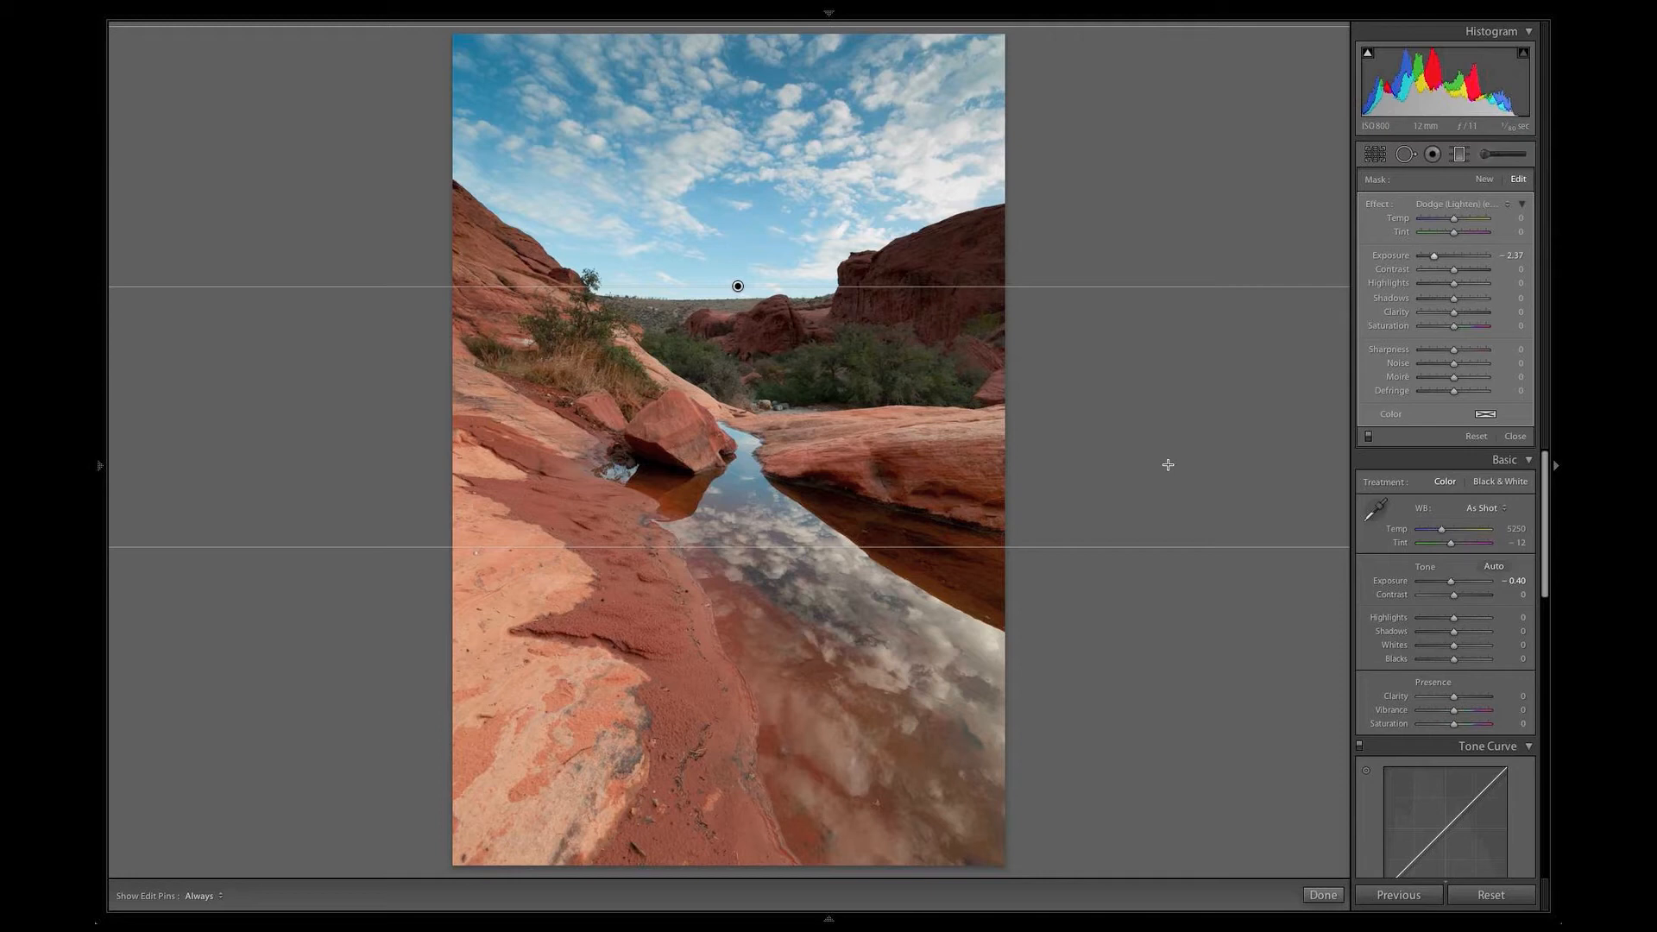
pyautogui.moveTo(1432, 255); pyautogui.dragTo(1438, 257)
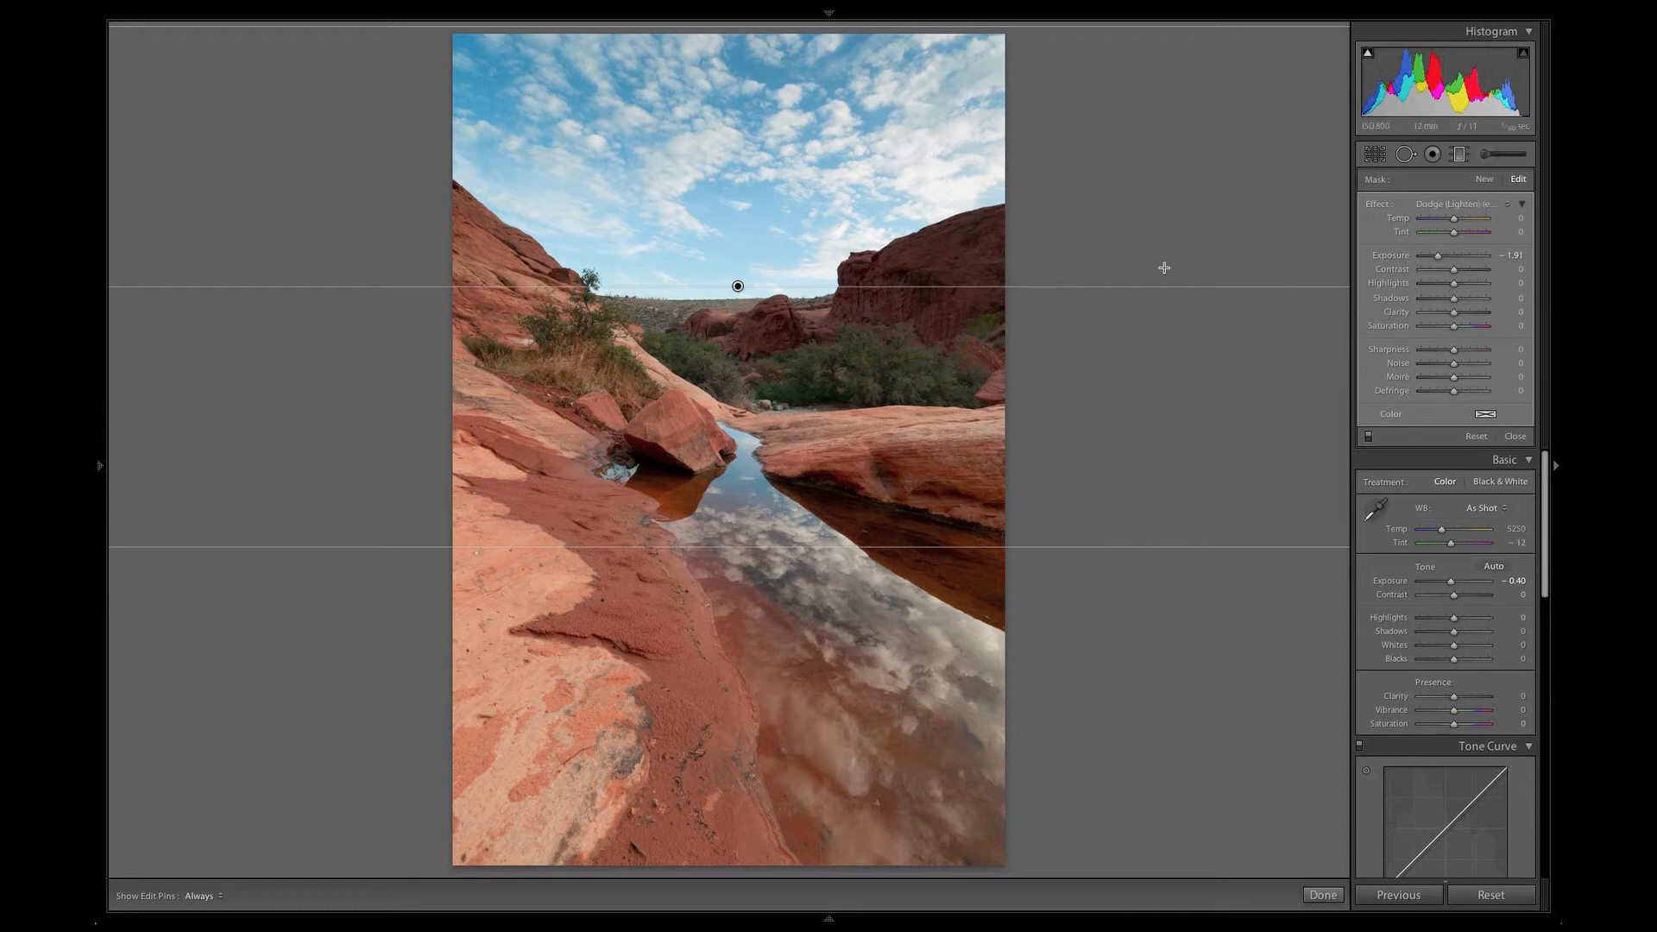
pyautogui.moveTo(1457, 274); pyautogui.dragTo(1478, 275)
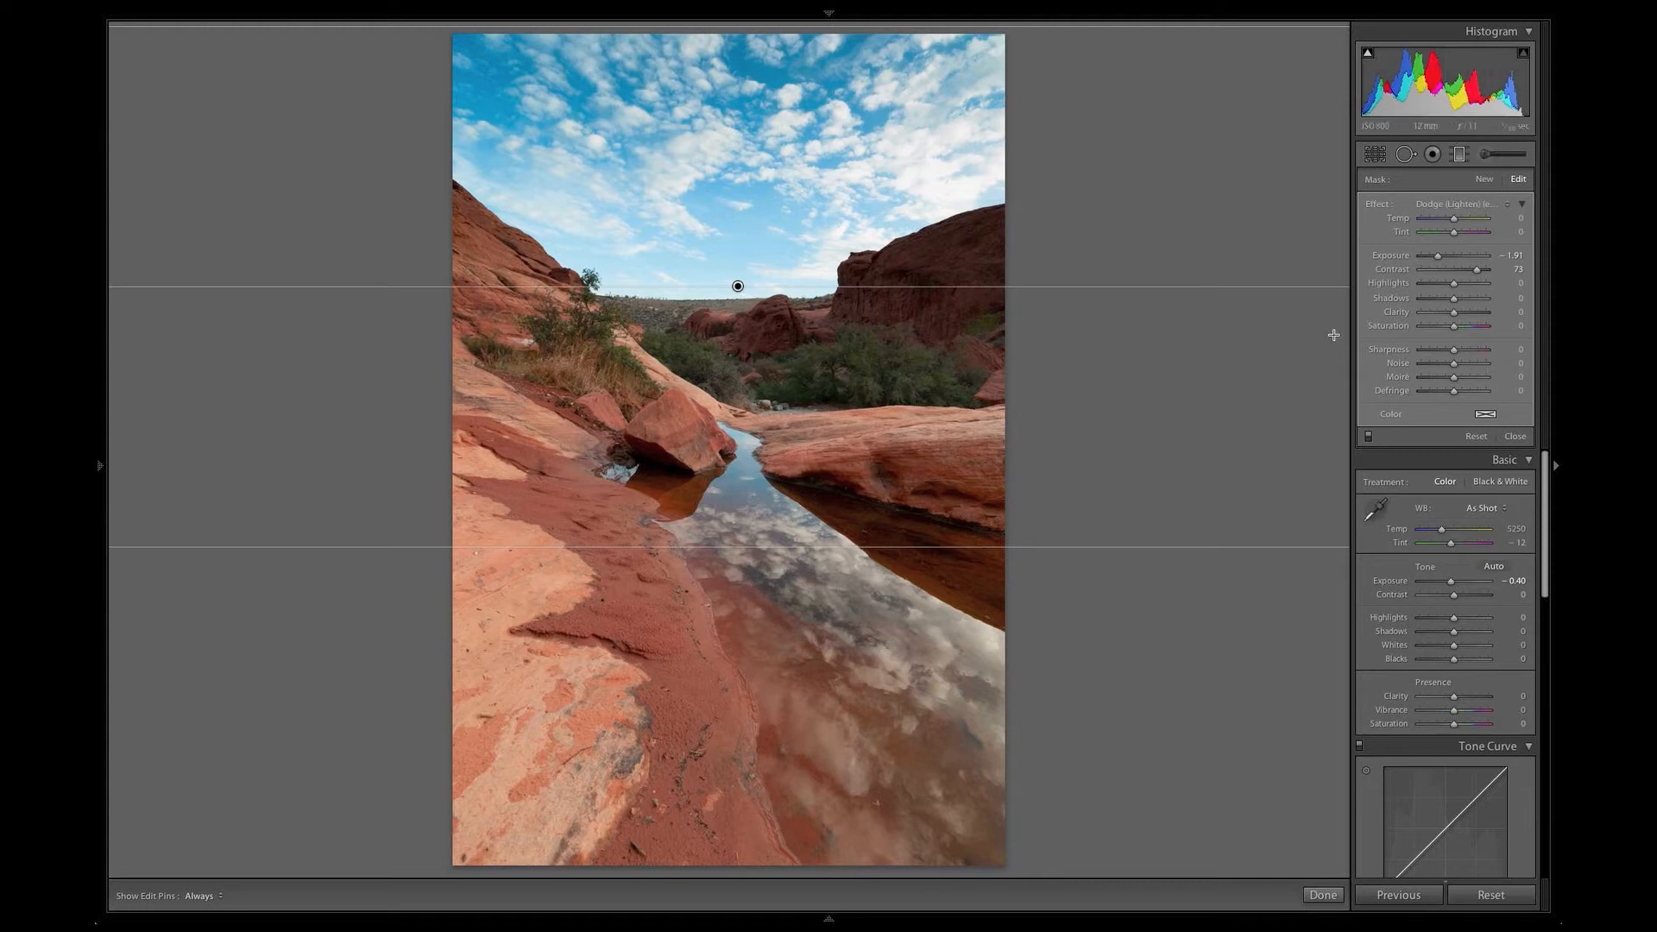
pyautogui.moveTo(1456, 315); pyautogui.dragTo(1466, 315)
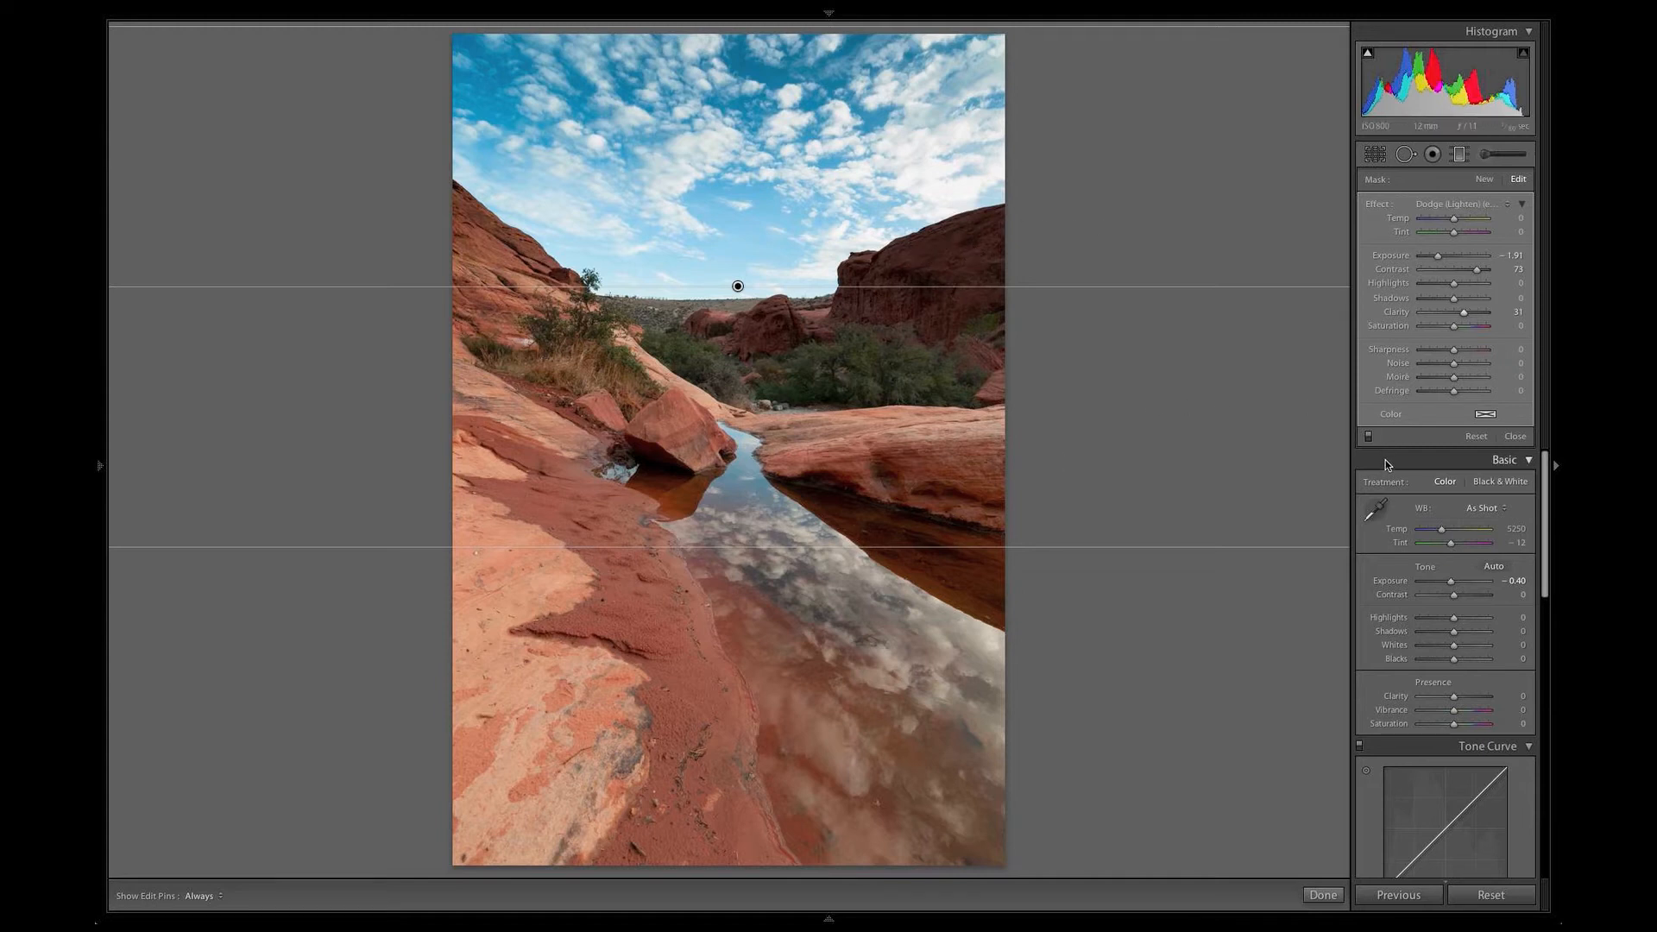
pyautogui.click(1515, 437)
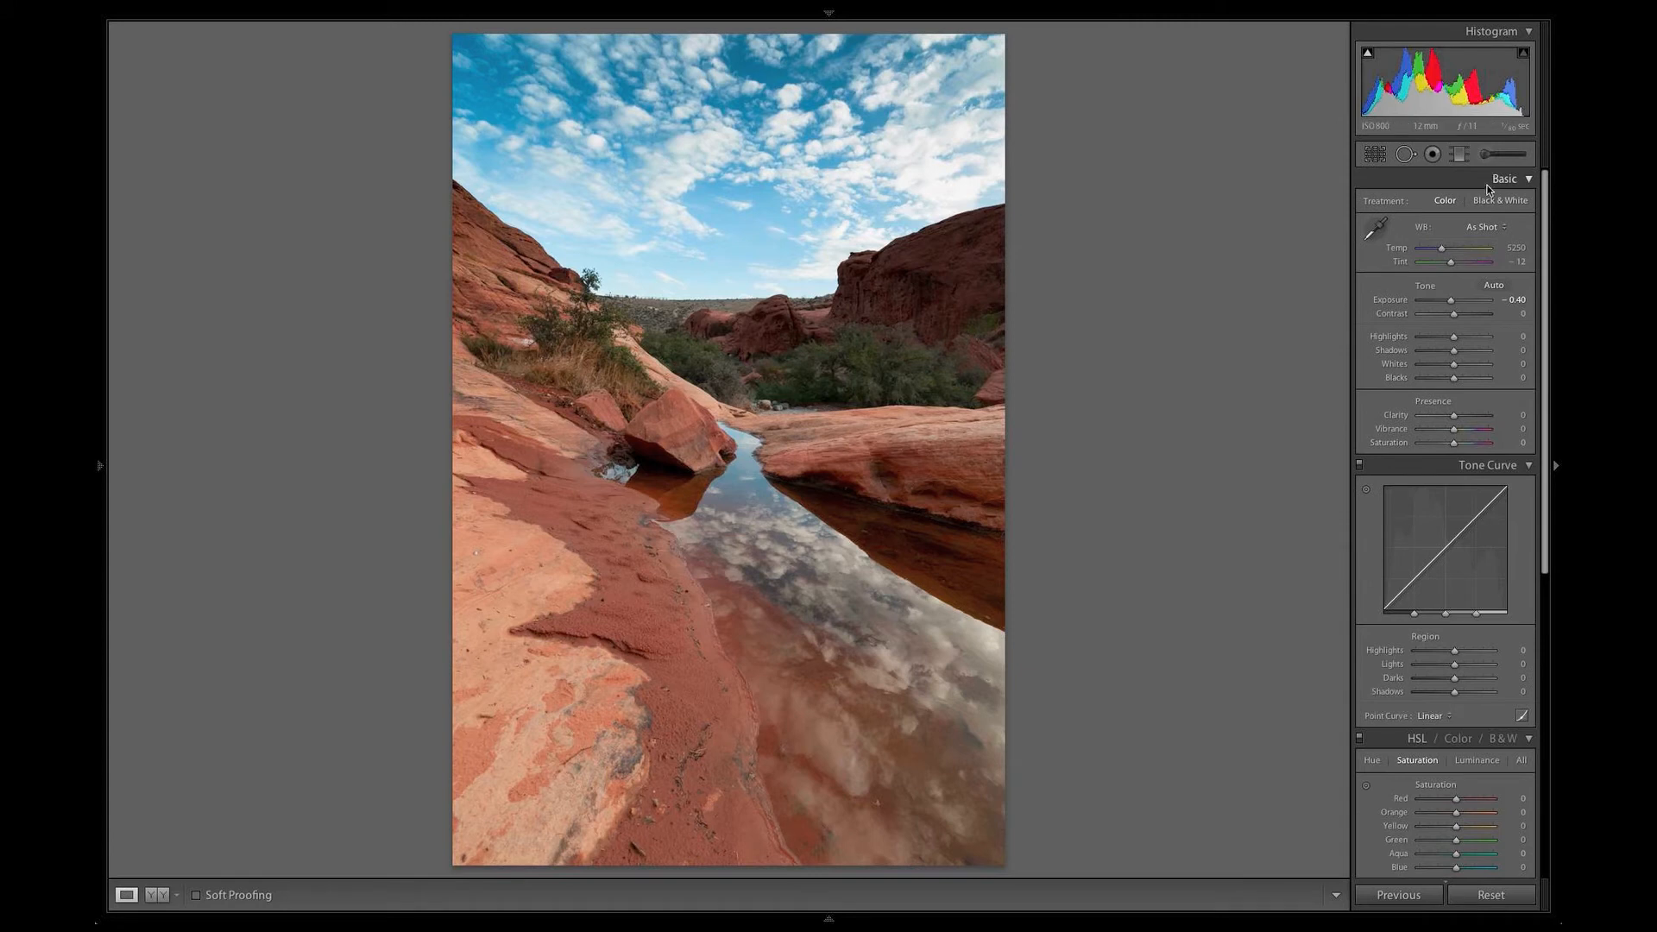
# Step: Start an adjustment brush with the Dodge (Lighten) effect and set its exposure to 0.62
pyautogui.click(1486, 155)
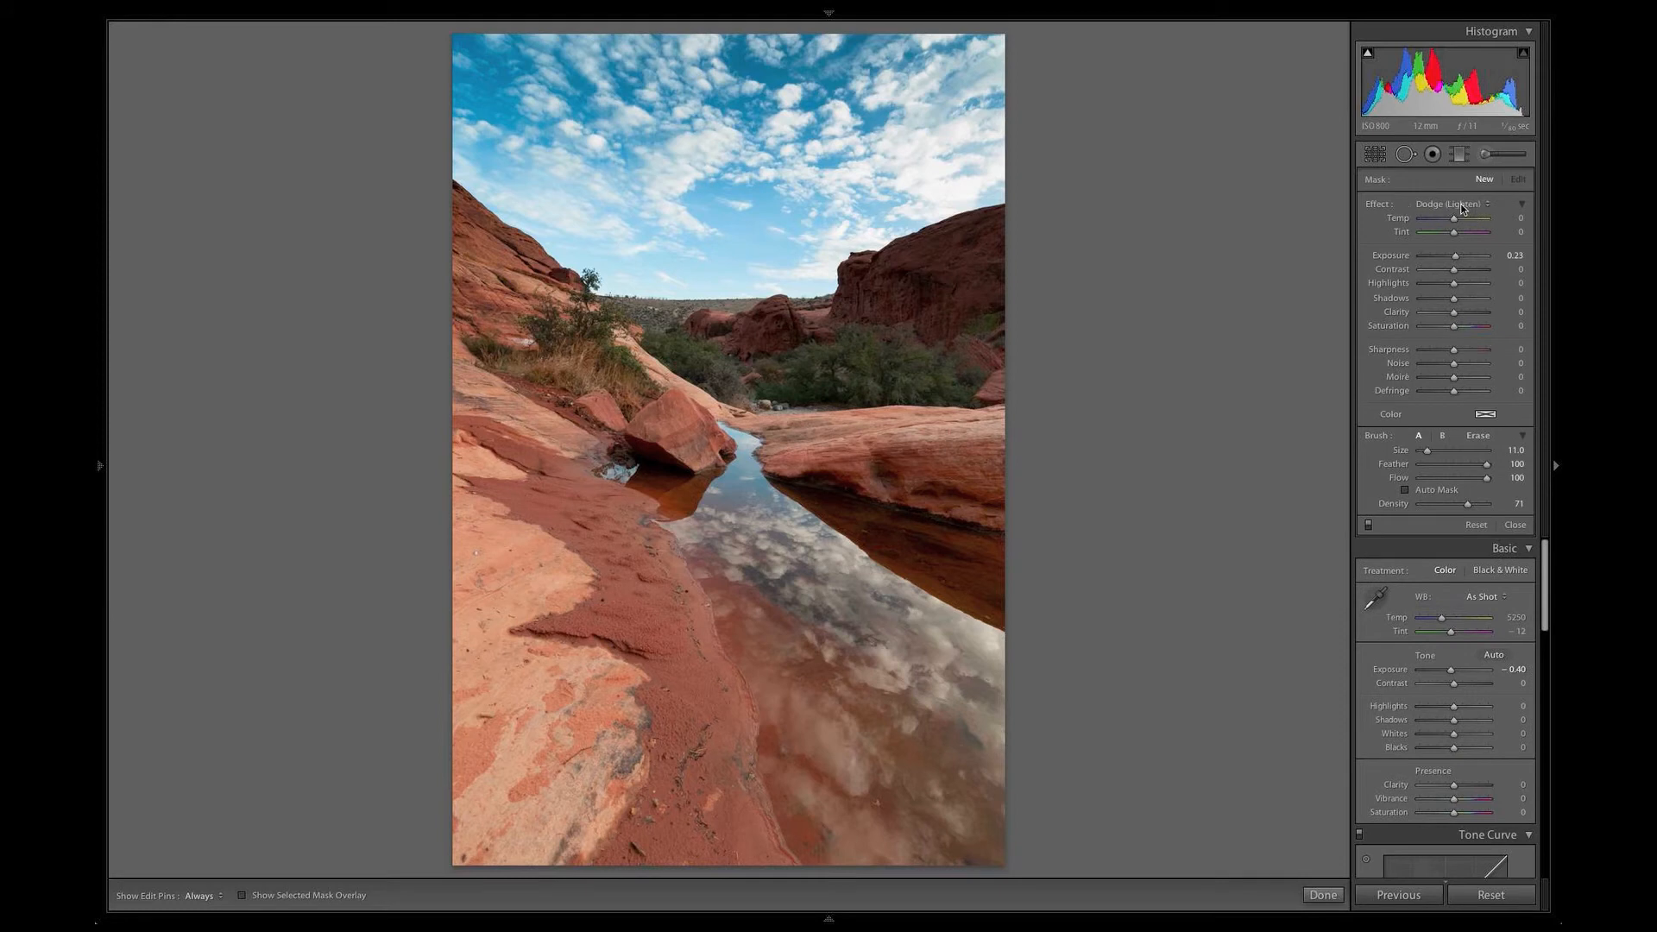
pyautogui.click(1468, 207)
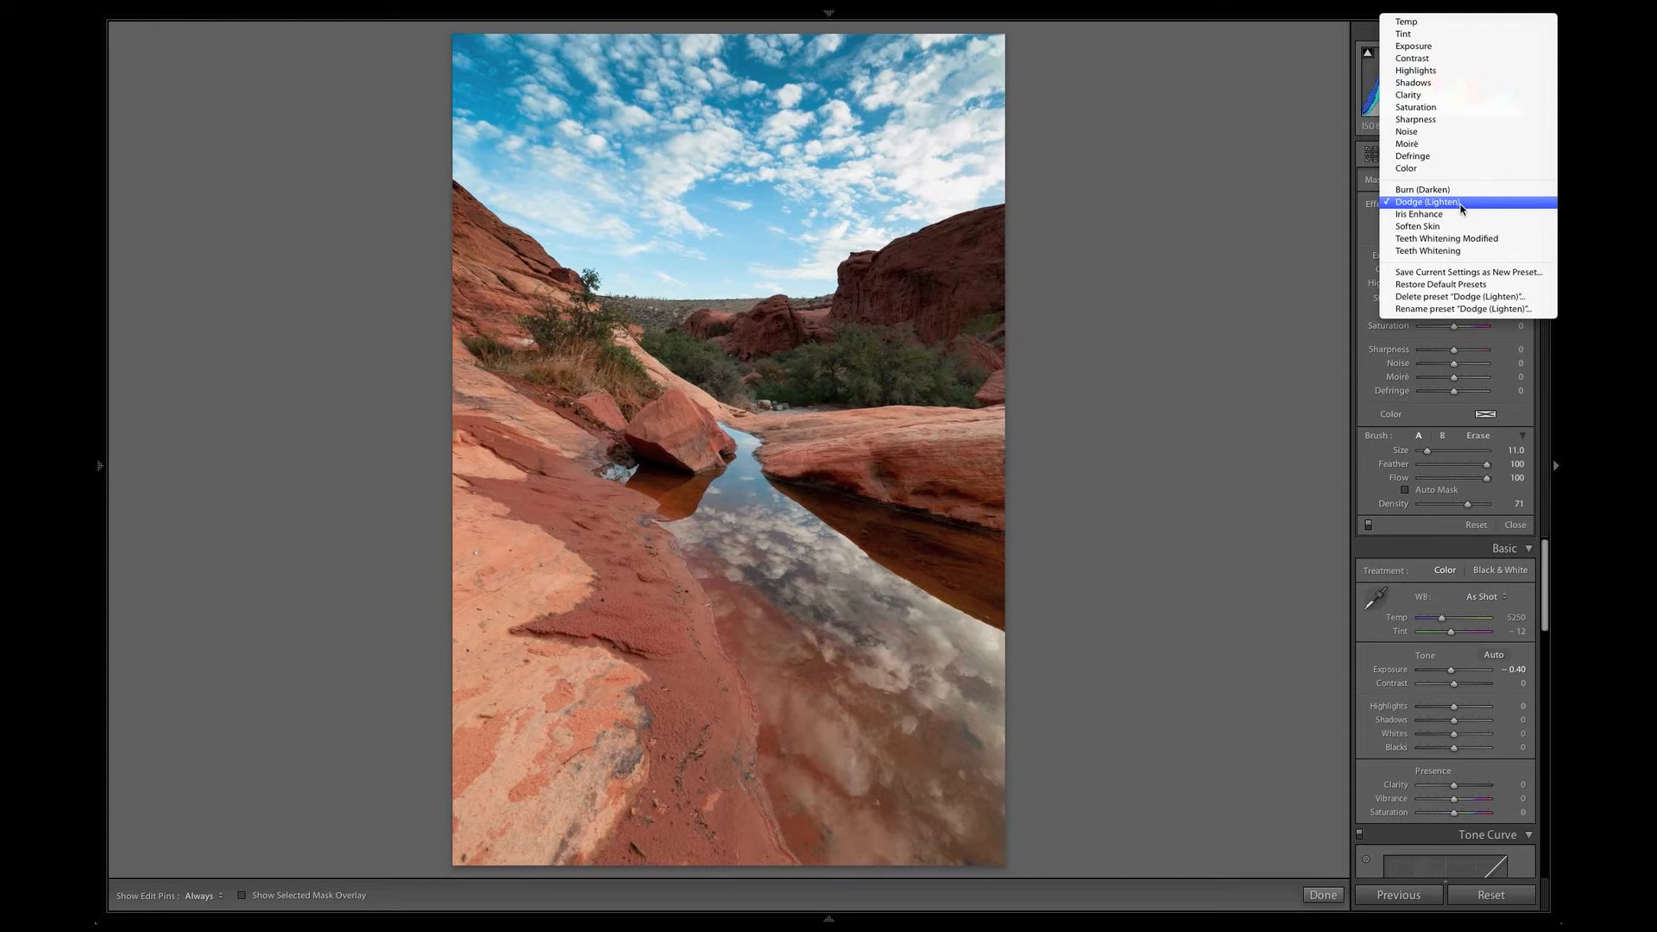
pyautogui.click(1462, 205)
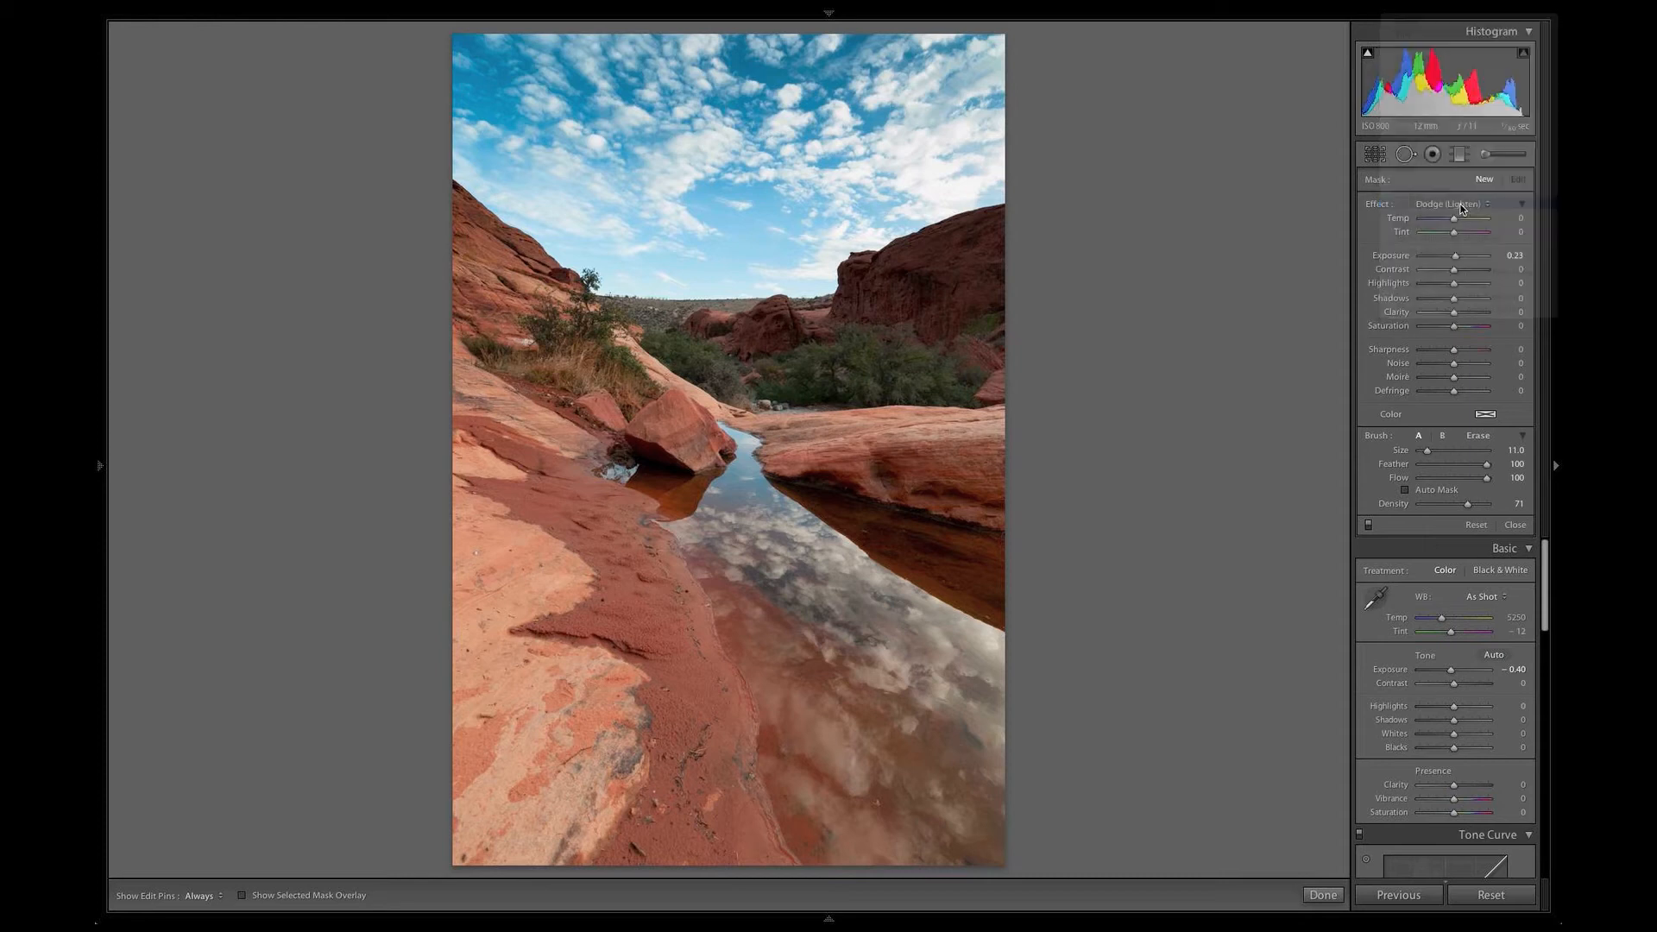
pyautogui.click(1456, 257)
pyautogui.moveTo(1456, 257); pyautogui.dragTo(1459, 257)
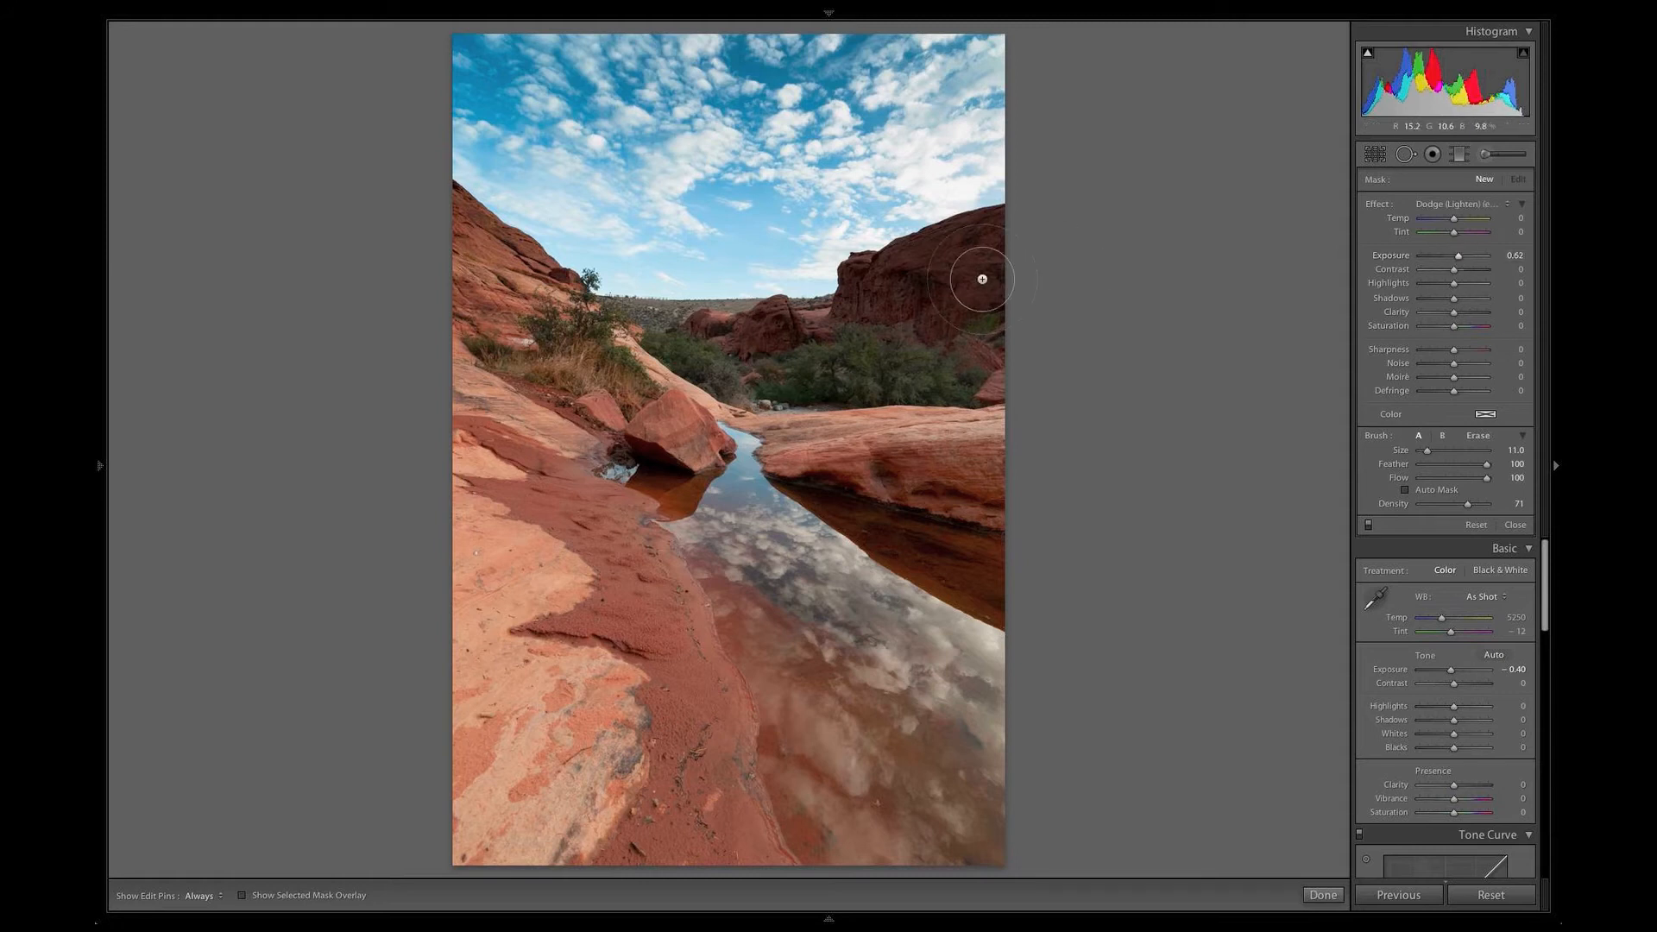
# Step: Paint the lightening brush over the darkened red cliffs on both sides of the photo, with the edit pins hidden while painting
pyautogui.press('h')
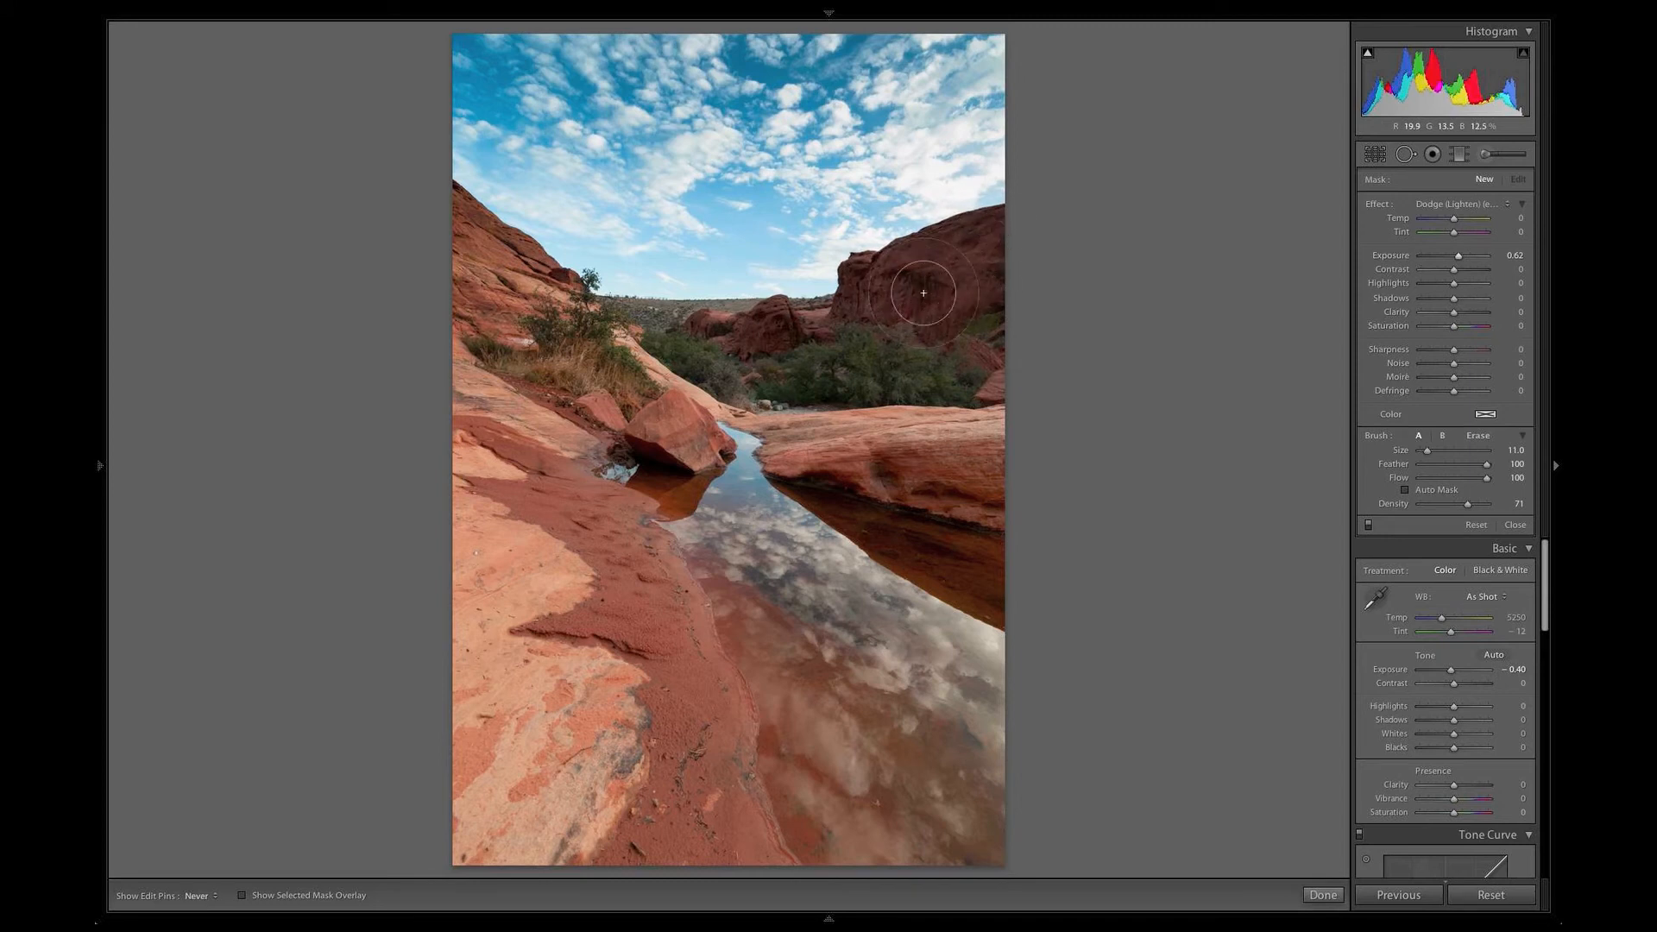
pyautogui.press('h')
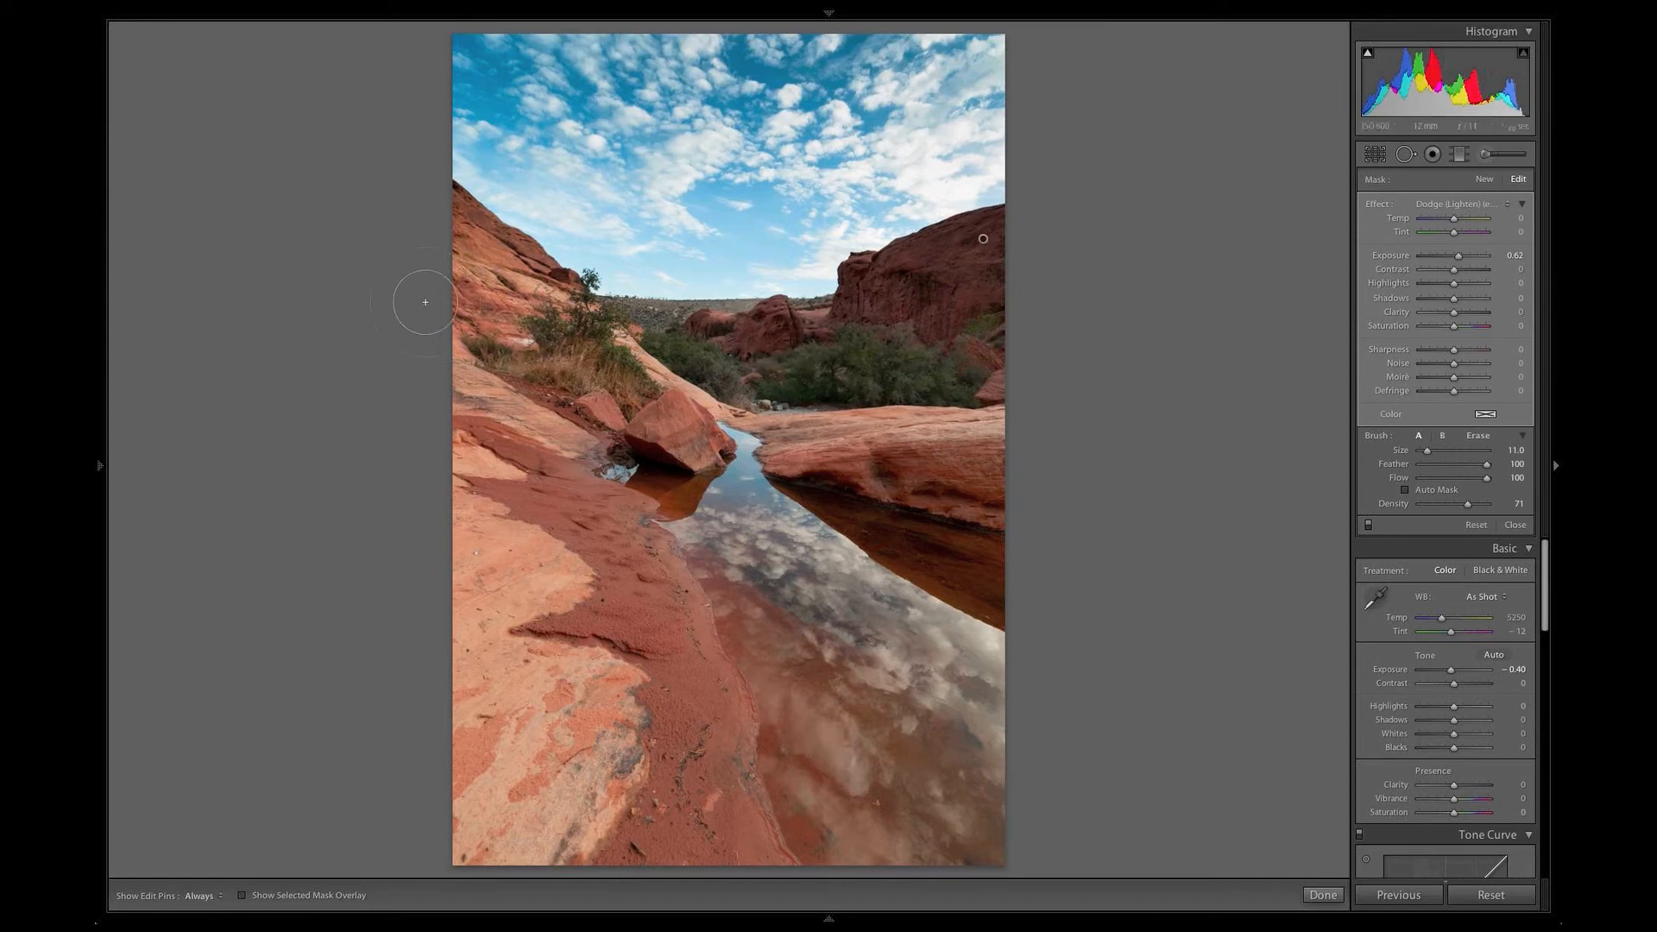
pyautogui.press('h')
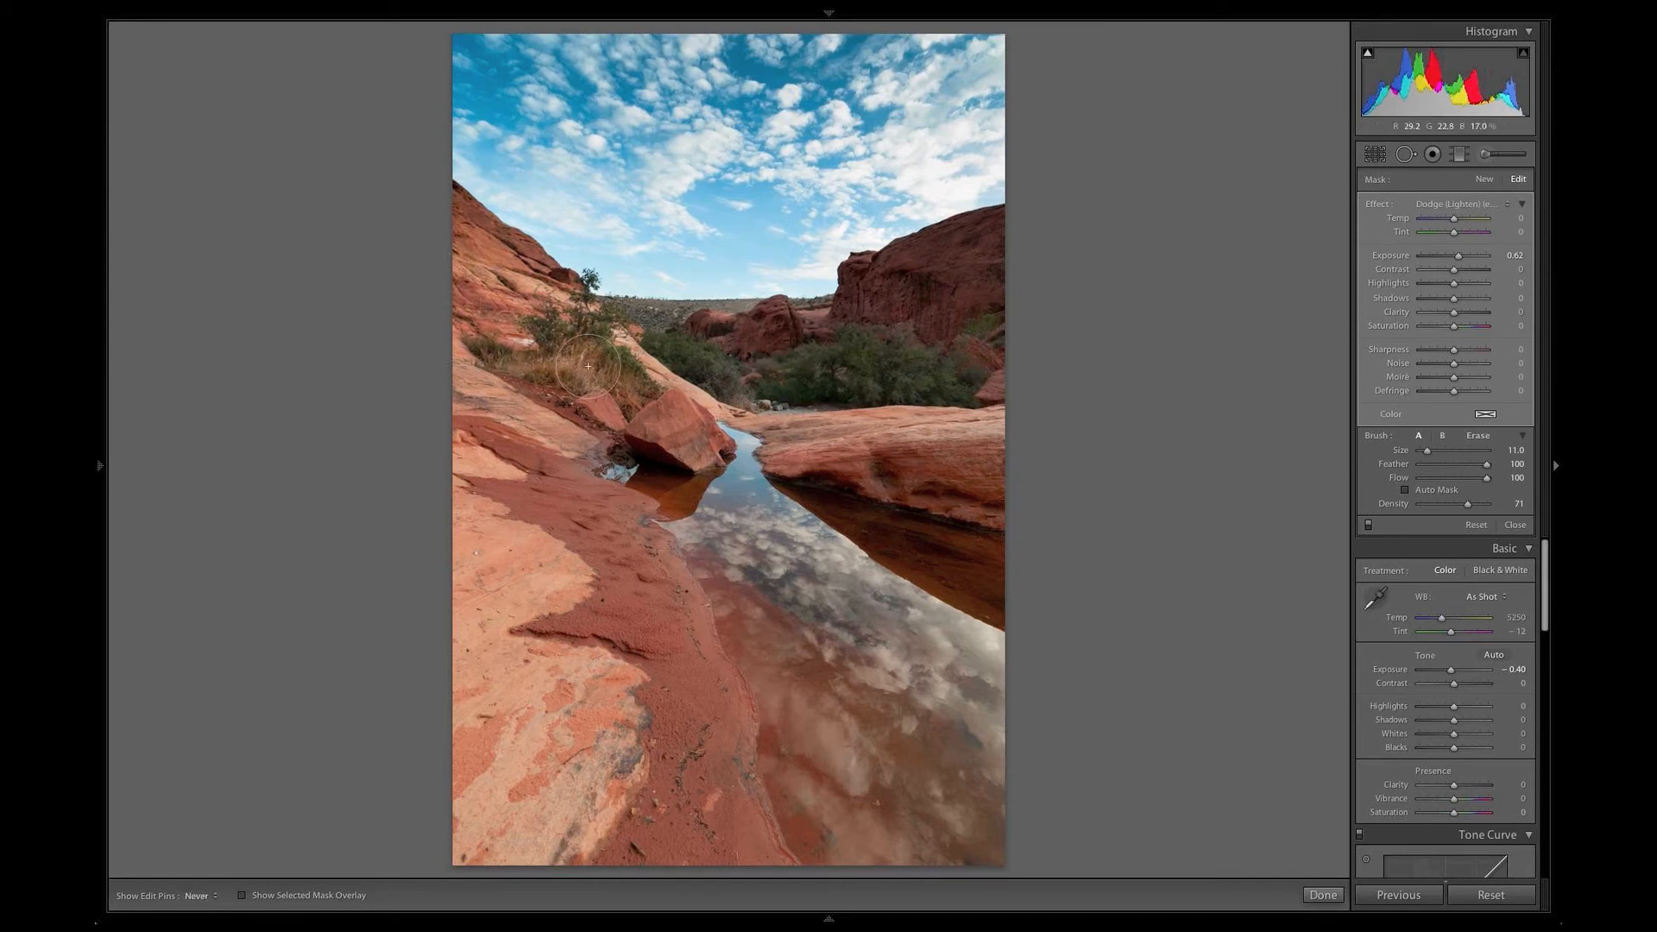
pyautogui.press('h')
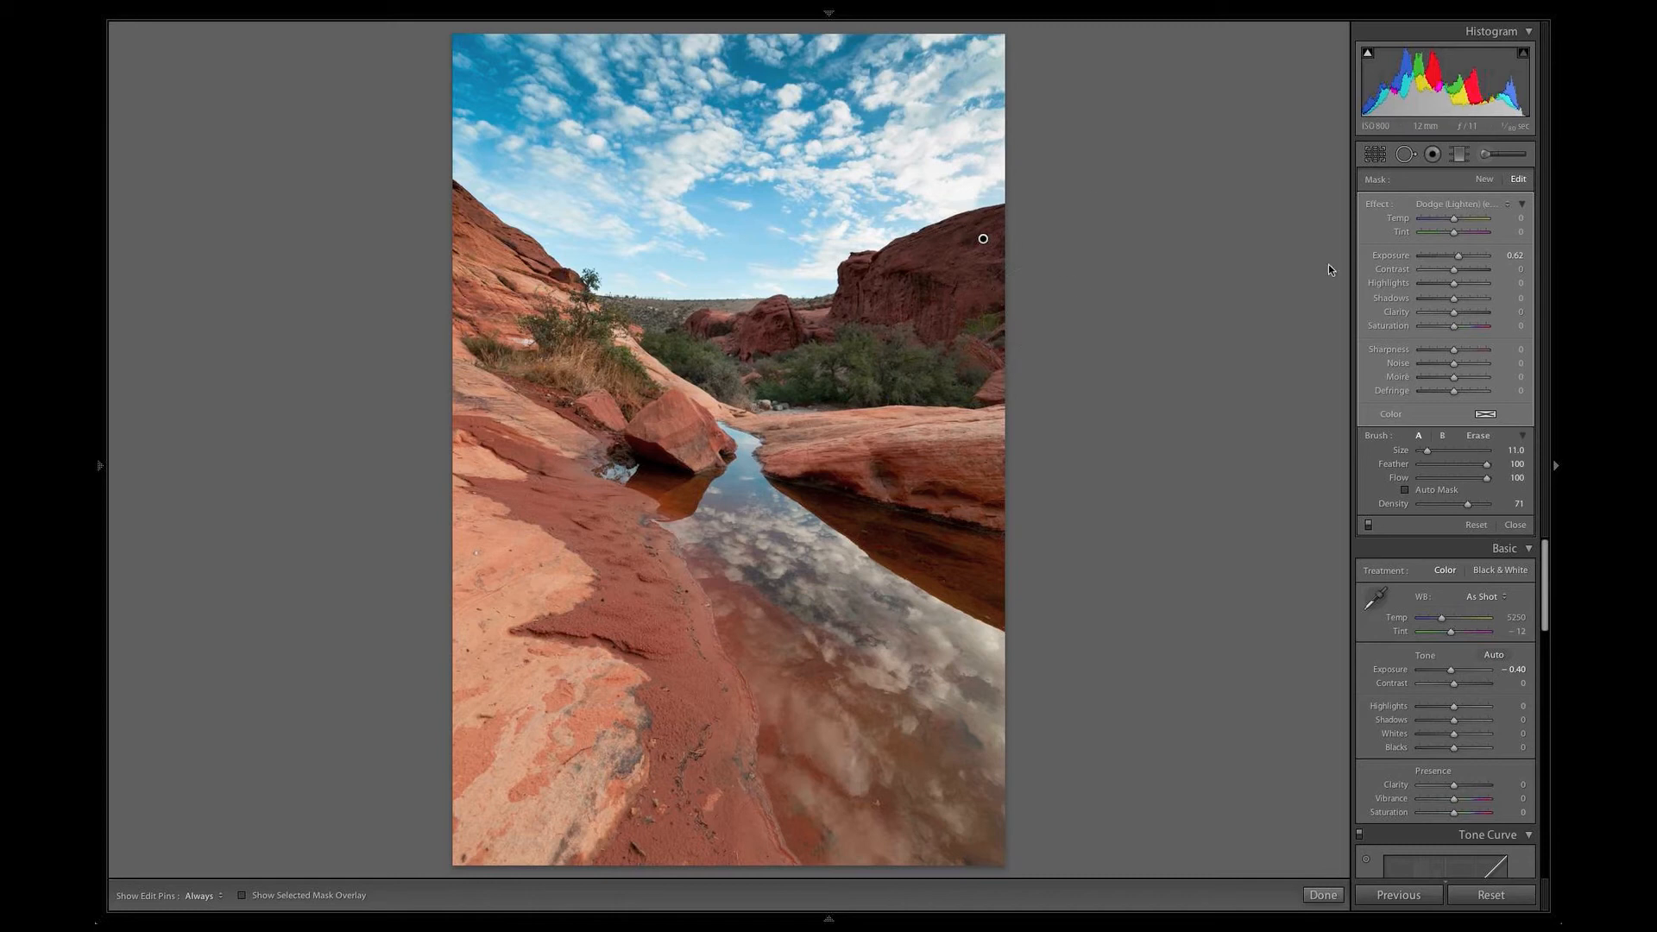
# Step: Set the painted brush adjustment's exposure to 1.11 and finish brushing
pyautogui.click(1460, 257)
pyautogui.moveTo(1459, 261); pyautogui.dragTo(1462, 262)
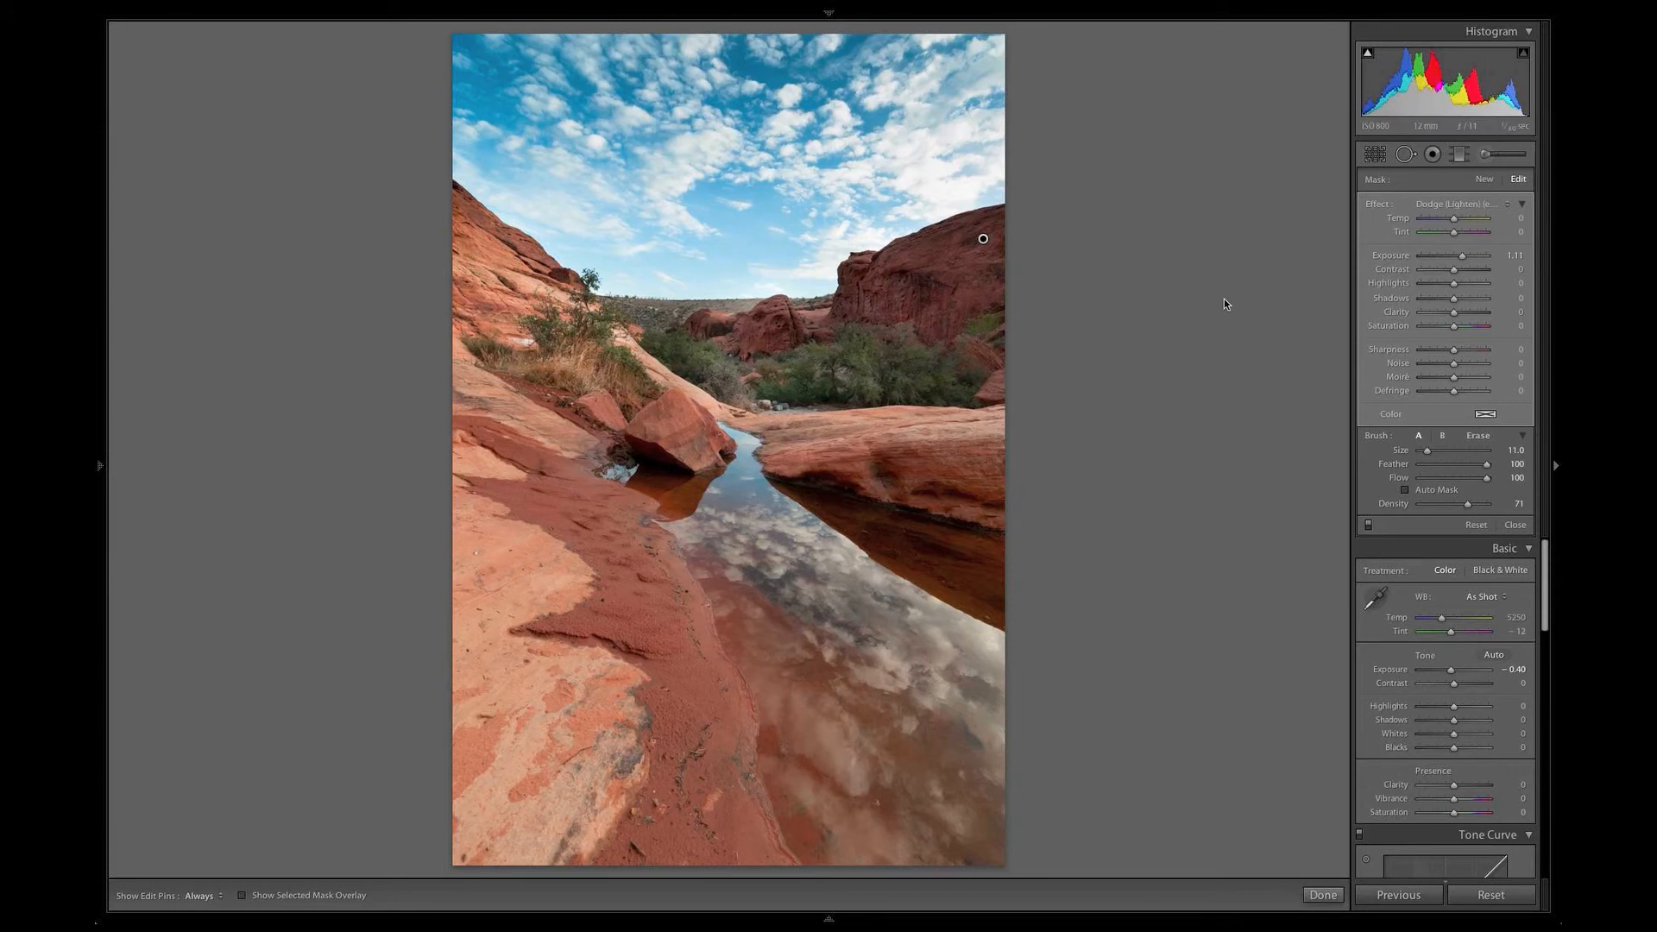
pyautogui.click(1515, 525)
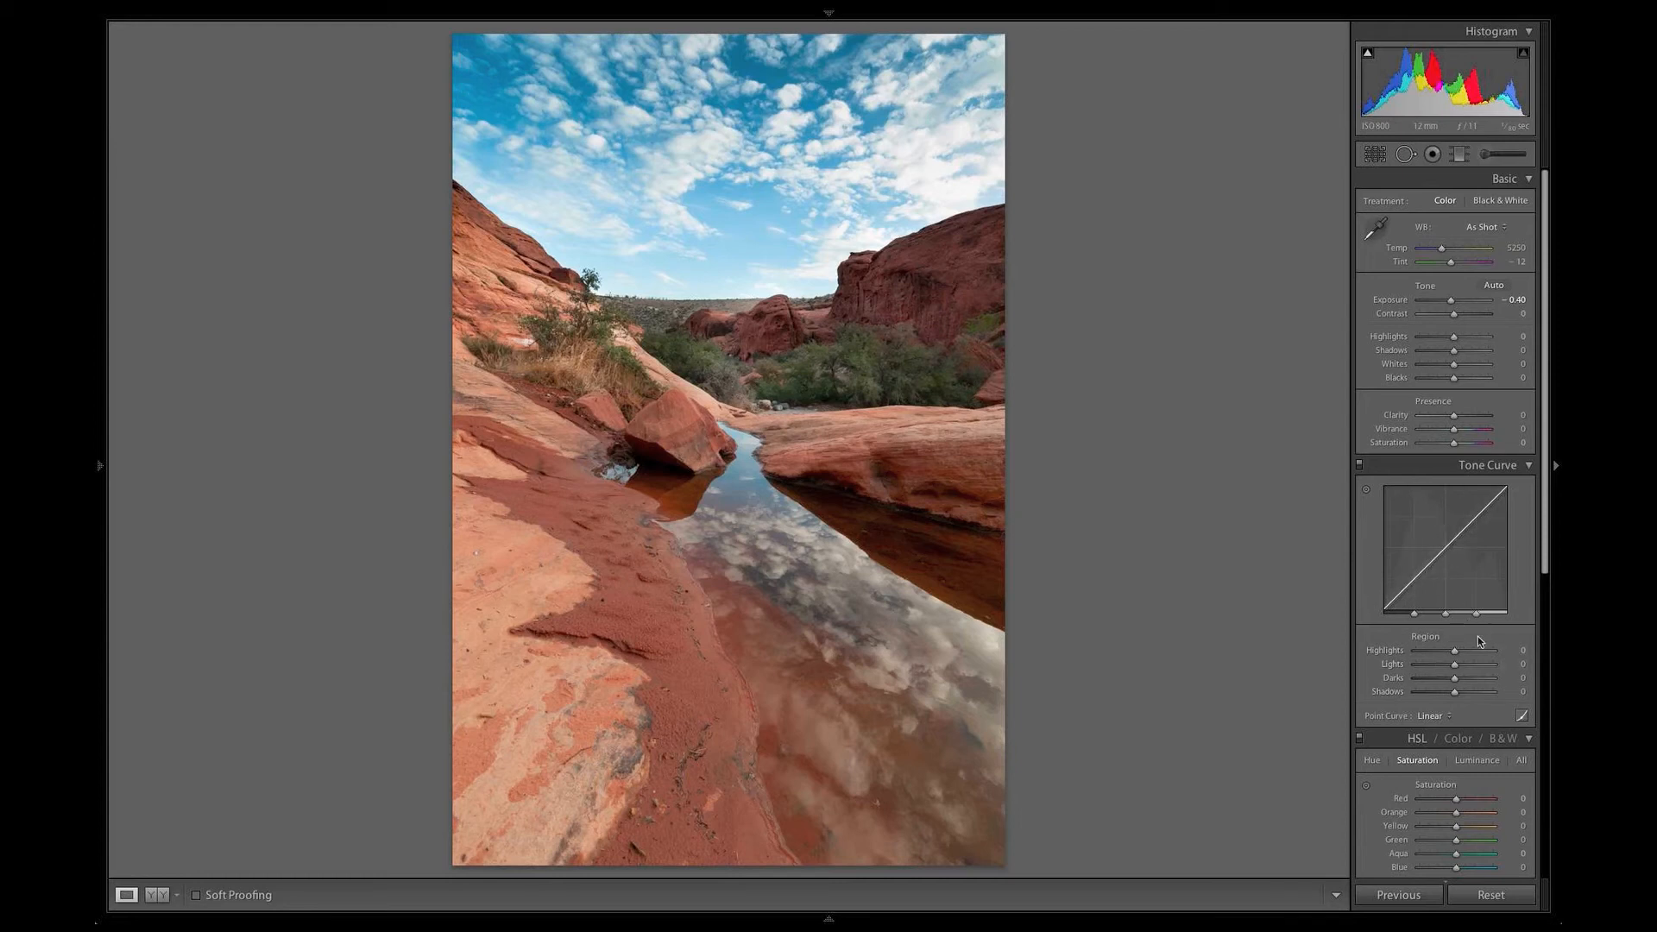
# Step: Set the tone curve's Lights to +19 and Darks to -5, and compare the photo with the curve switched off and on
pyautogui.scroll(-2, 1475, 647)
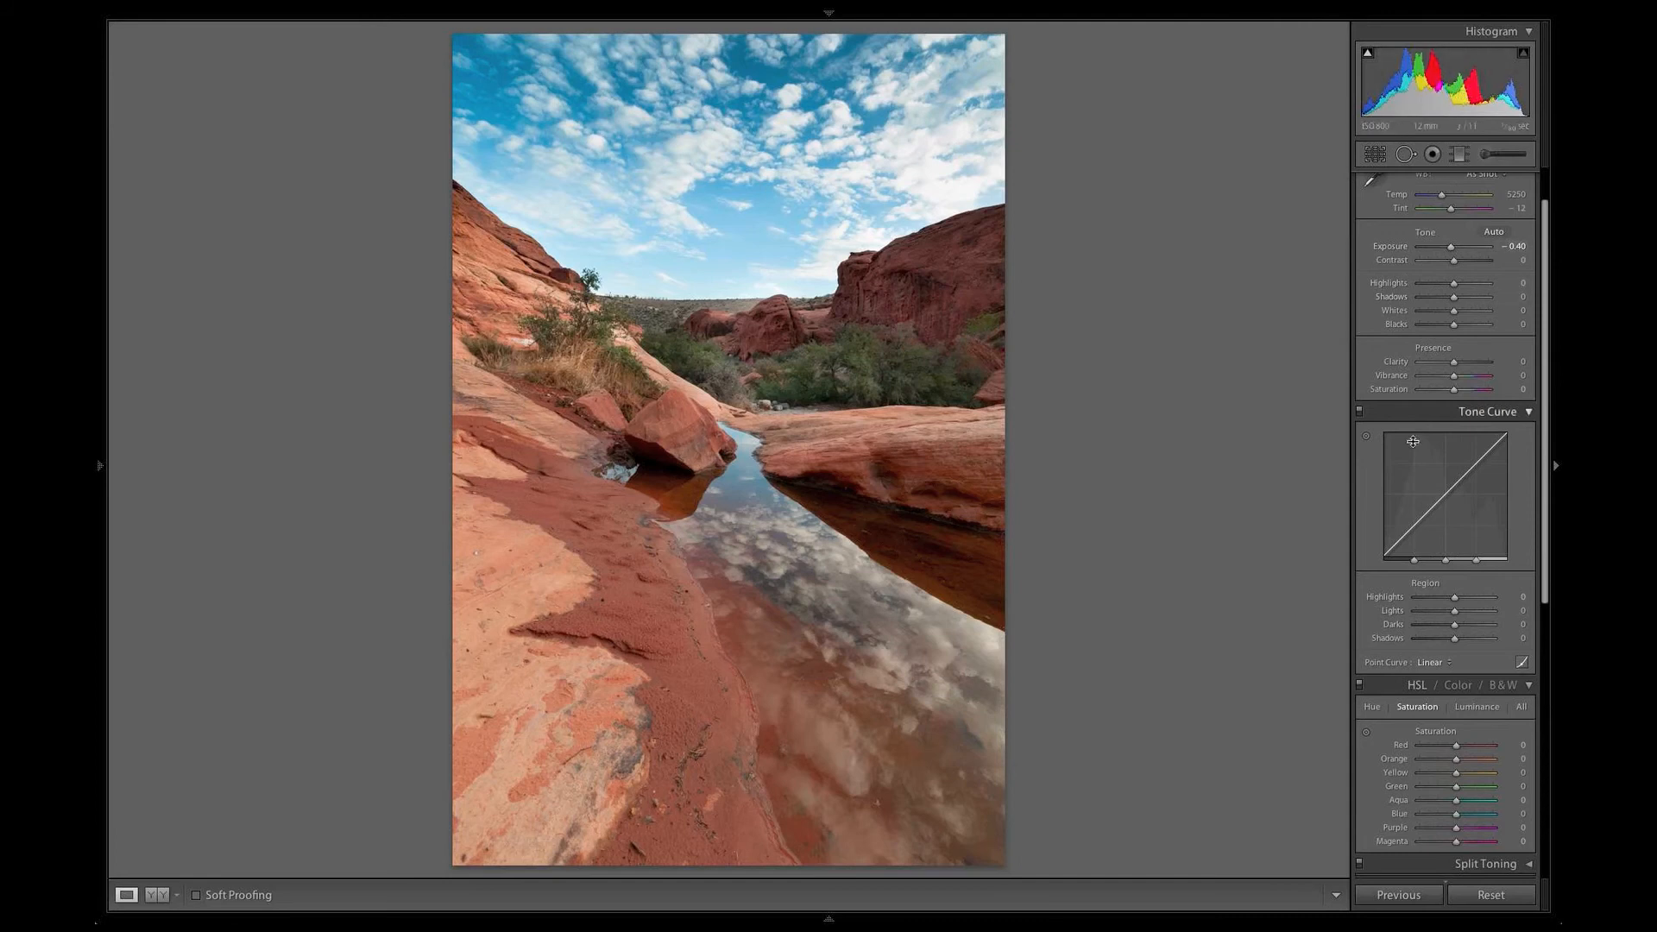
pyautogui.moveTo(1453, 609); pyautogui.dragTo(1460, 610)
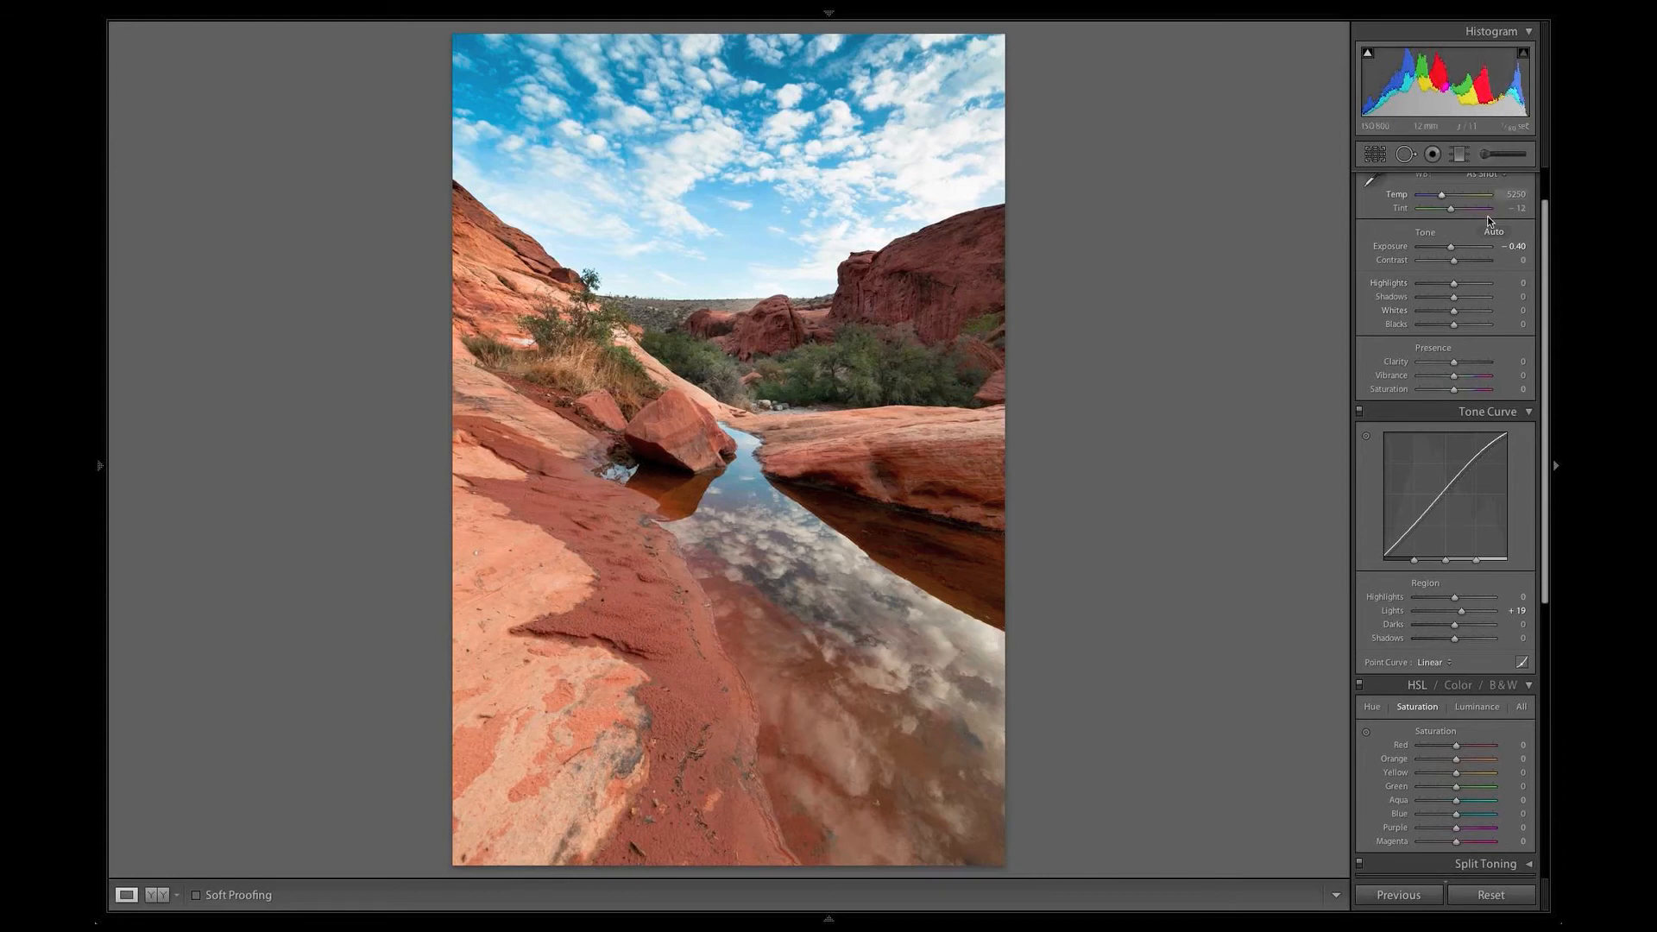
pyautogui.moveTo(1454, 628); pyautogui.dragTo(1452, 631)
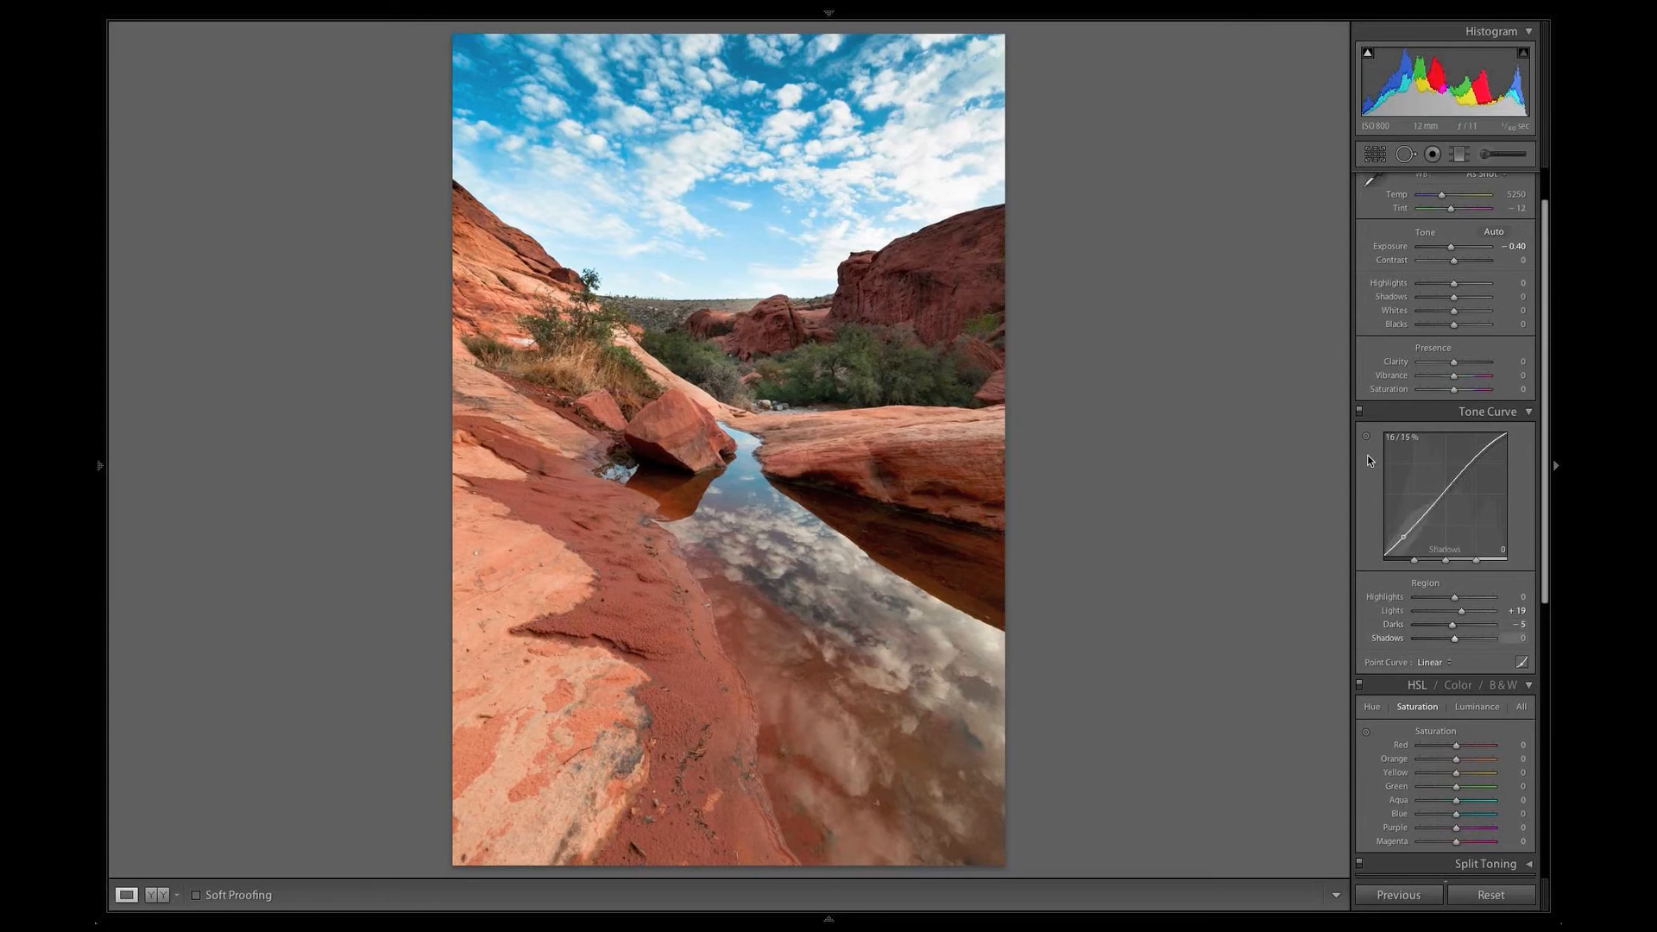
pyautogui.click(1360, 414)
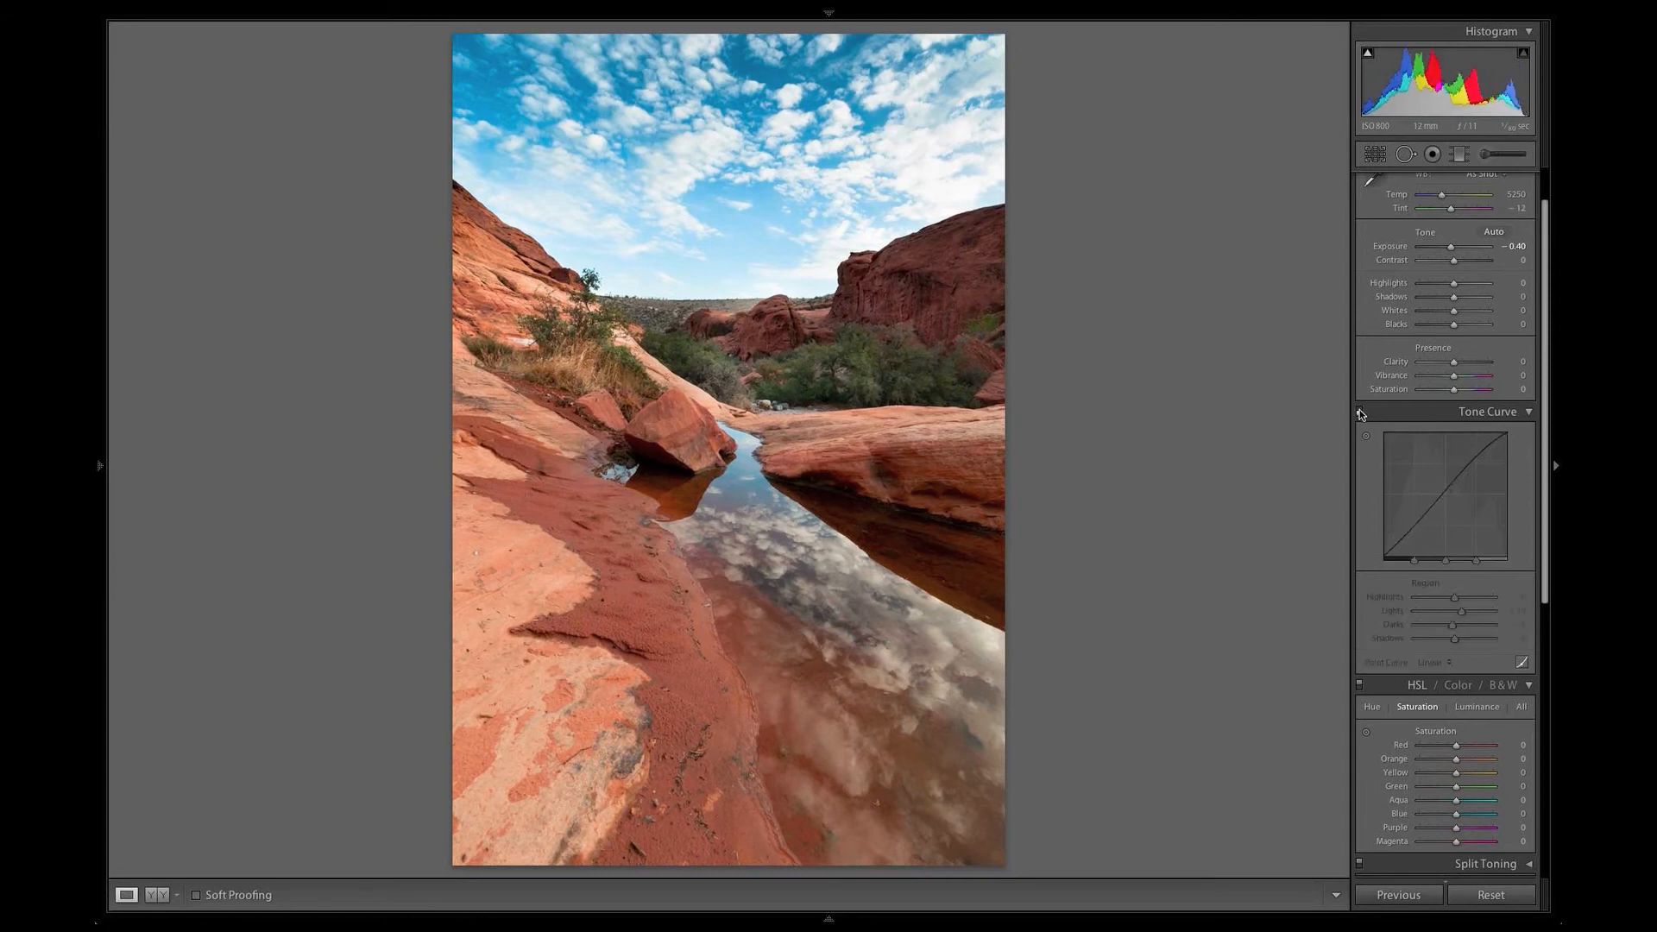
pyautogui.click(1360, 413)
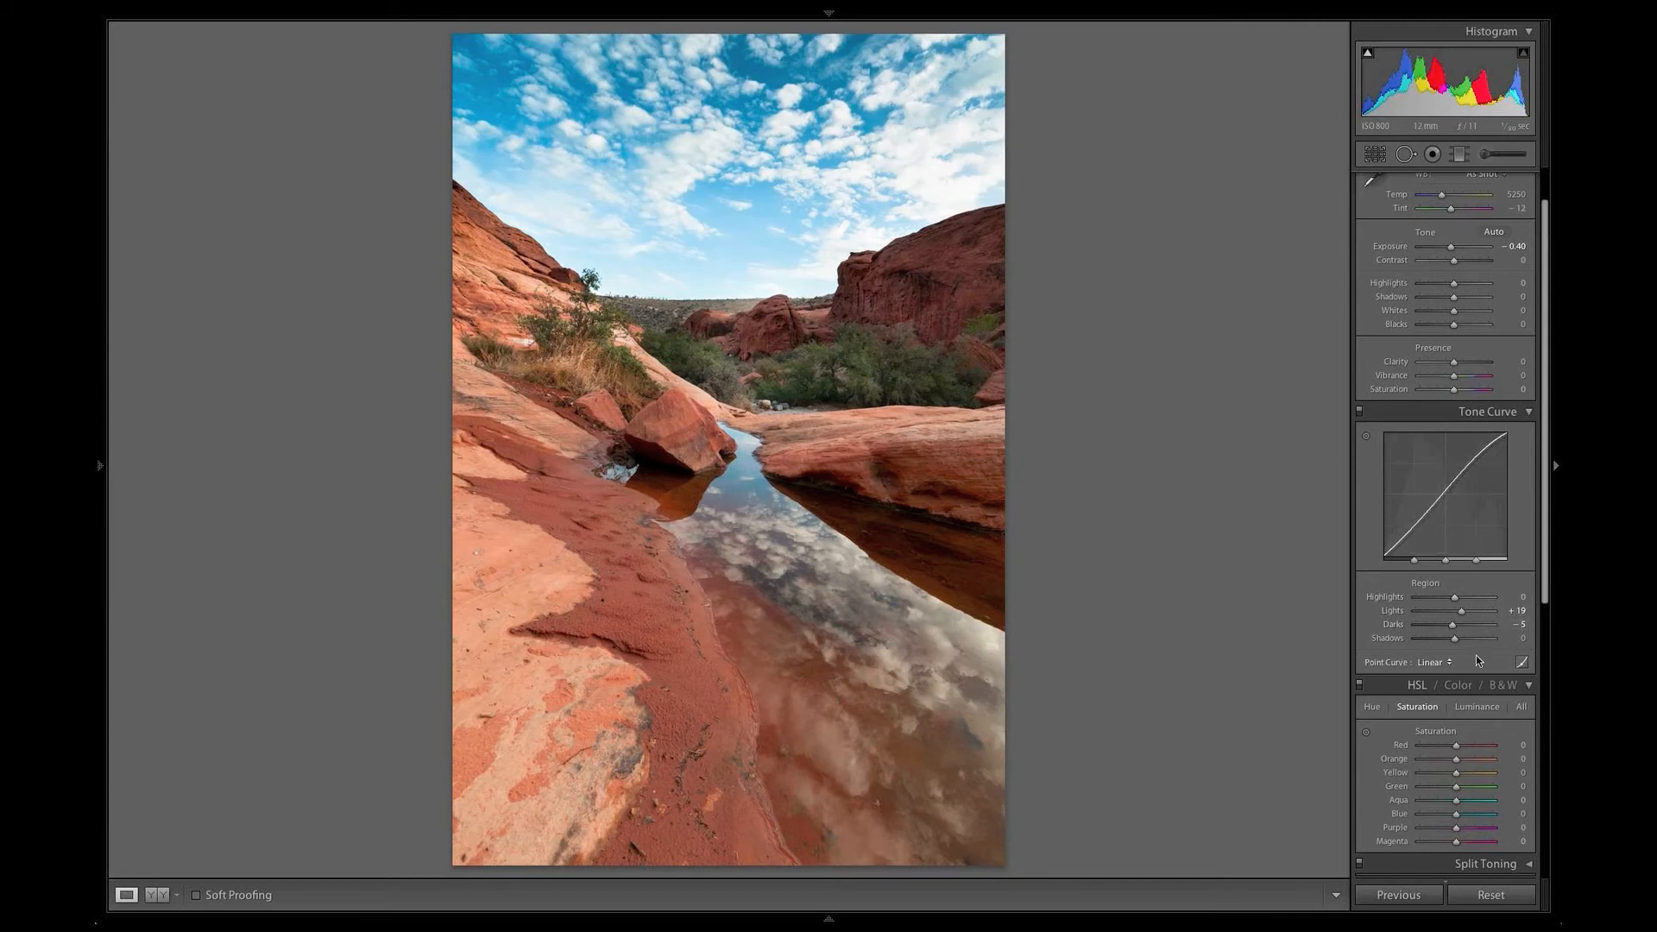
pyautogui.scroll(1, 1473, 525)
pyautogui.scroll(-1, 1473, 524)
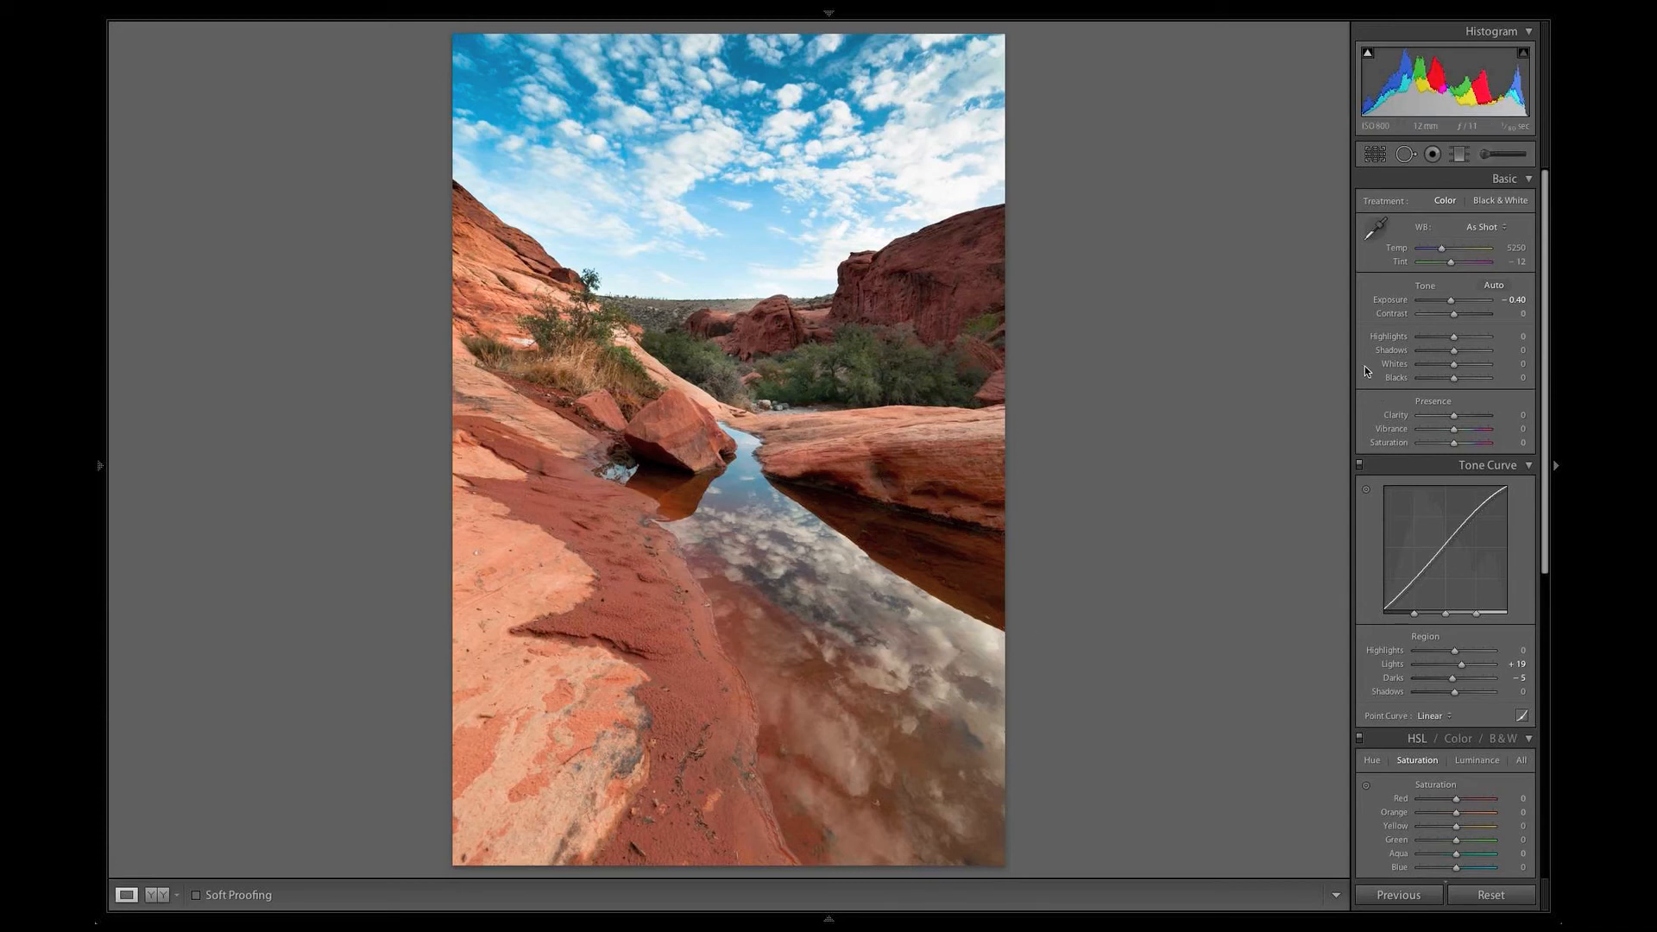
# Step: Start a new adjustment brush that cools the colour, with only the temperature set to -59
pyautogui.click(1496, 159)
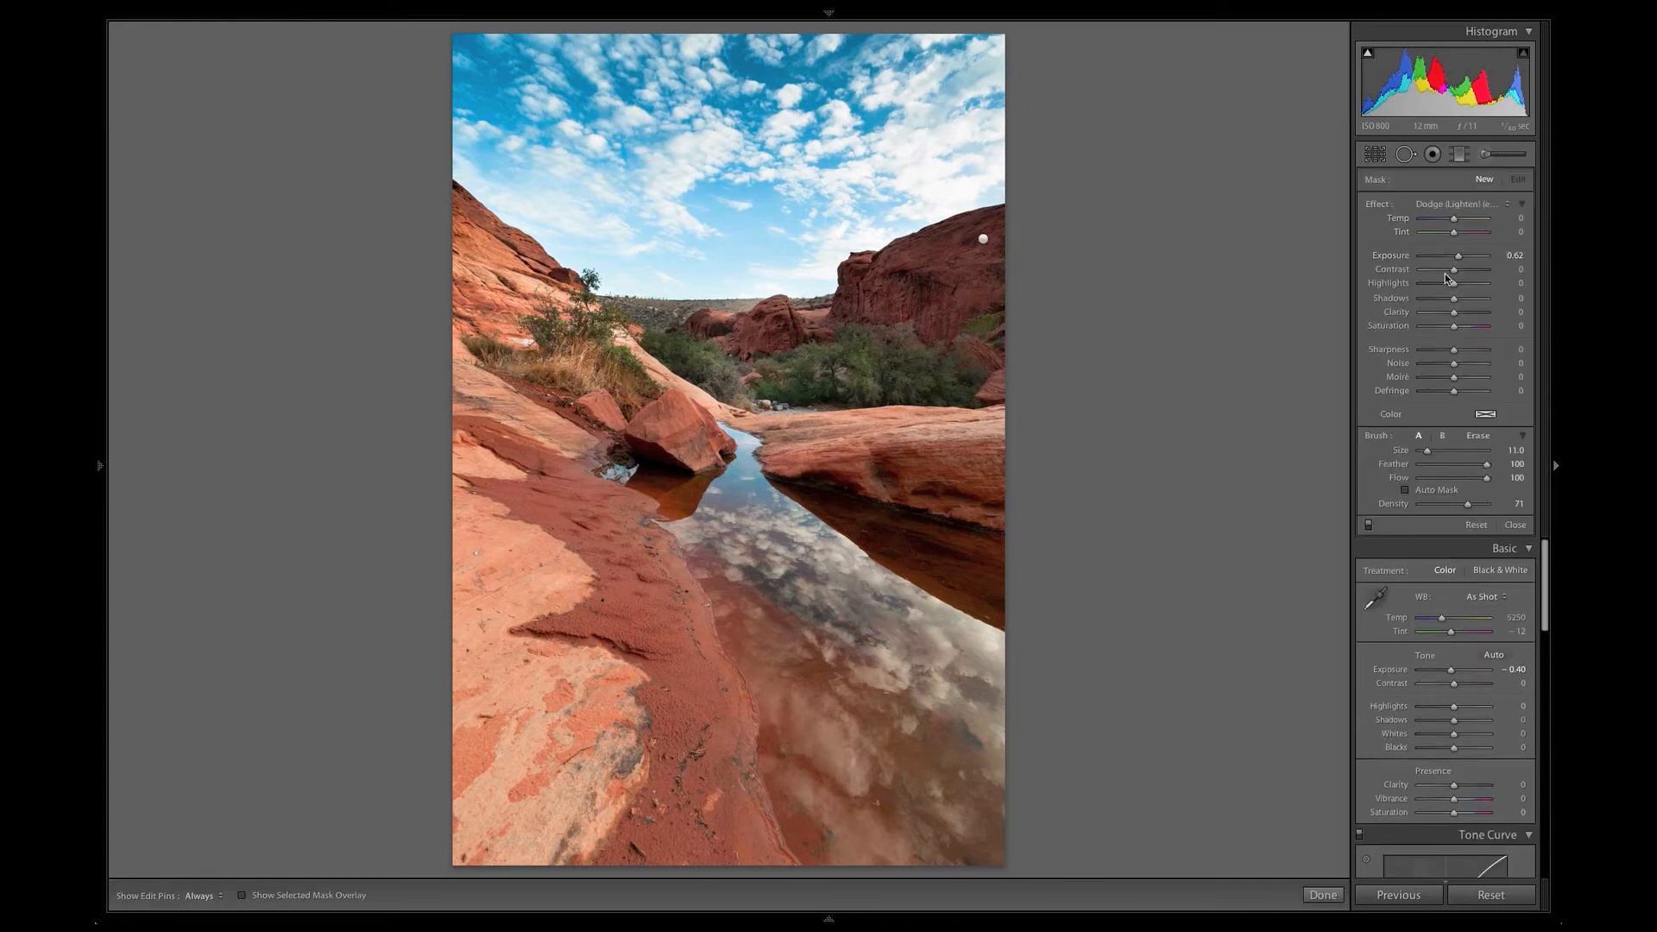
pyautogui.click(1425, 209)
pyautogui.click(1424, 224)
pyautogui.moveTo(1437, 220); pyautogui.dragTo(1434, 223)
# Step: Paint the cooling brush over the sky reflection along the whole pool of water, adjusting the brush size as needed
pyautogui.scroll(9, 868, 653)
pyautogui.scroll(-8, 846, 631)
pyautogui.scroll(10, 827, 655)
pyautogui.scroll(-4, 827, 655)
pyautogui.moveTo(847, 616)
pyautogui.mouseDown()
pyautogui.moveTo(878, 717)
pyautogui.moveTo(948, 737)
pyautogui.moveTo(874, 773)
pyautogui.moveTo(856, 686)
pyautogui.moveTo(937, 768)
pyautogui.moveTo(946, 655)
pyautogui.moveTo(930, 605)
pyautogui.moveTo(958, 722)
pyautogui.moveTo(880, 736)
pyautogui.moveTo(748, 516)
pyautogui.moveTo(765, 563)
pyautogui.mouseUp()
pyautogui.scroll(-5, 765, 562)
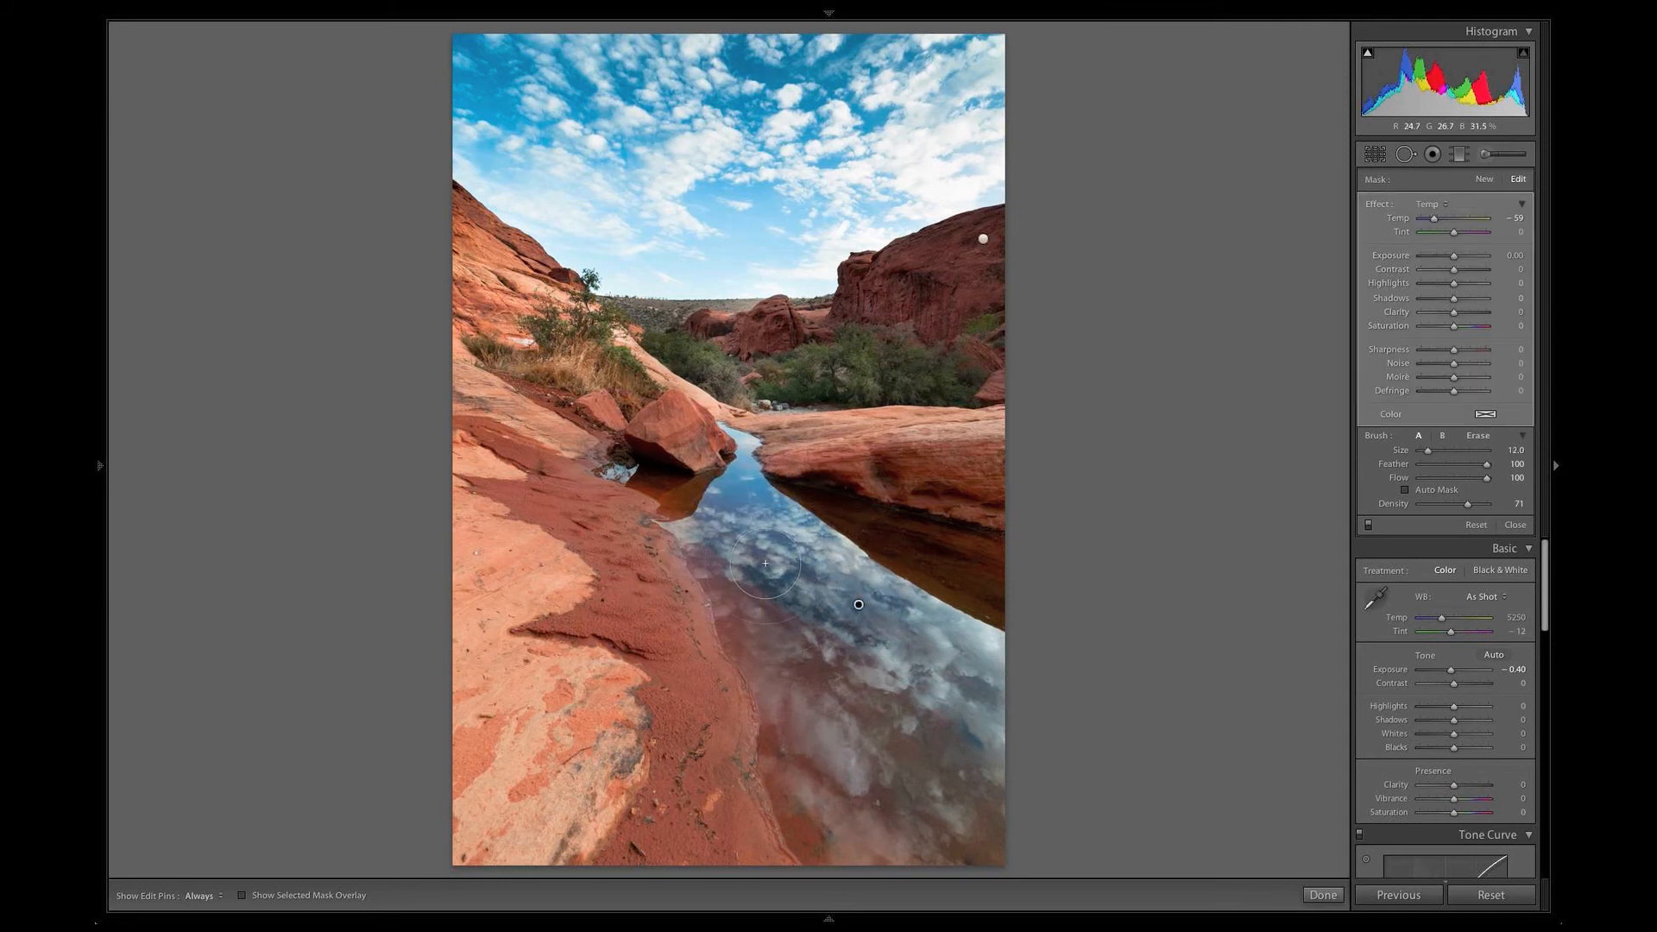
pyautogui.moveTo(745, 471)
pyautogui.mouseDown()
pyautogui.moveTo(729, 457)
pyautogui.moveTo(745, 471)
pyautogui.mouseUp()
pyautogui.moveTo(748, 538); pyautogui.dragTo(760, 557)
pyautogui.press(']')
pyautogui.moveTo(971, 774)
pyautogui.mouseDown()
pyautogui.moveTo(917, 837)
pyautogui.moveTo(833, 802)
pyautogui.moveTo(805, 678)
pyautogui.moveTo(678, 494)
pyautogui.mouseUp()
# Step: Set the water brush adjustment's temperature to -86, contrast to 30 and exposure to 0.19, raise its clarity slightly and finish brushing
pyautogui.click(1435, 222)
pyautogui.moveTo(1435, 221); pyautogui.dragTo(1427, 222)
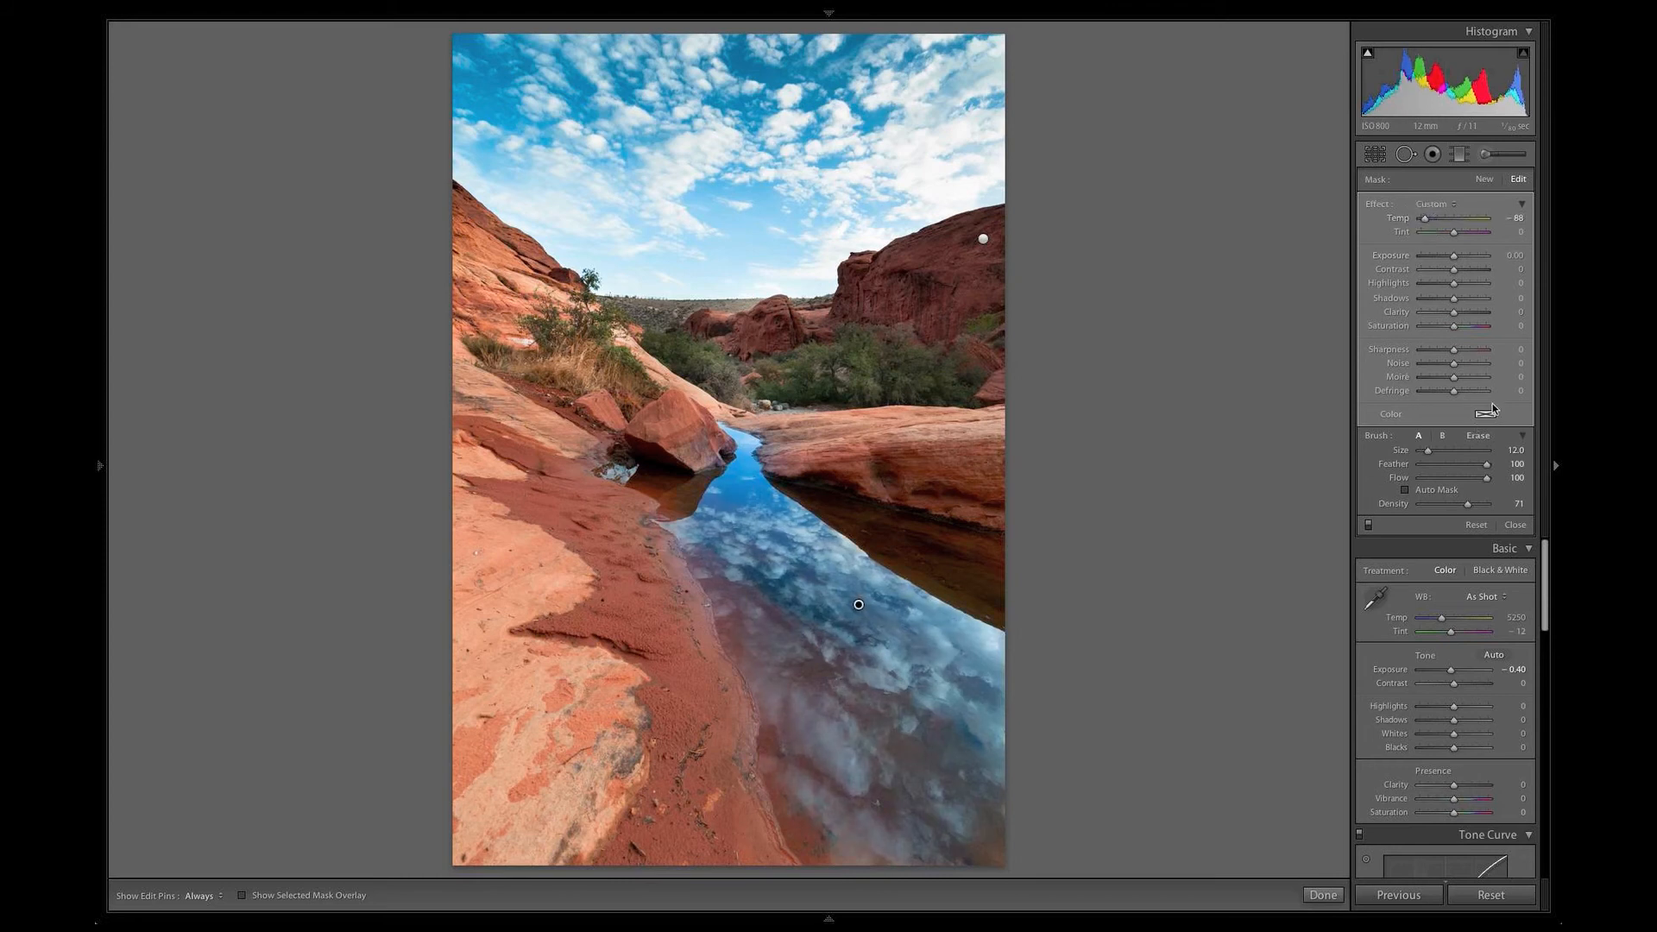
pyautogui.moveTo(1455, 273); pyautogui.dragTo(1459, 263)
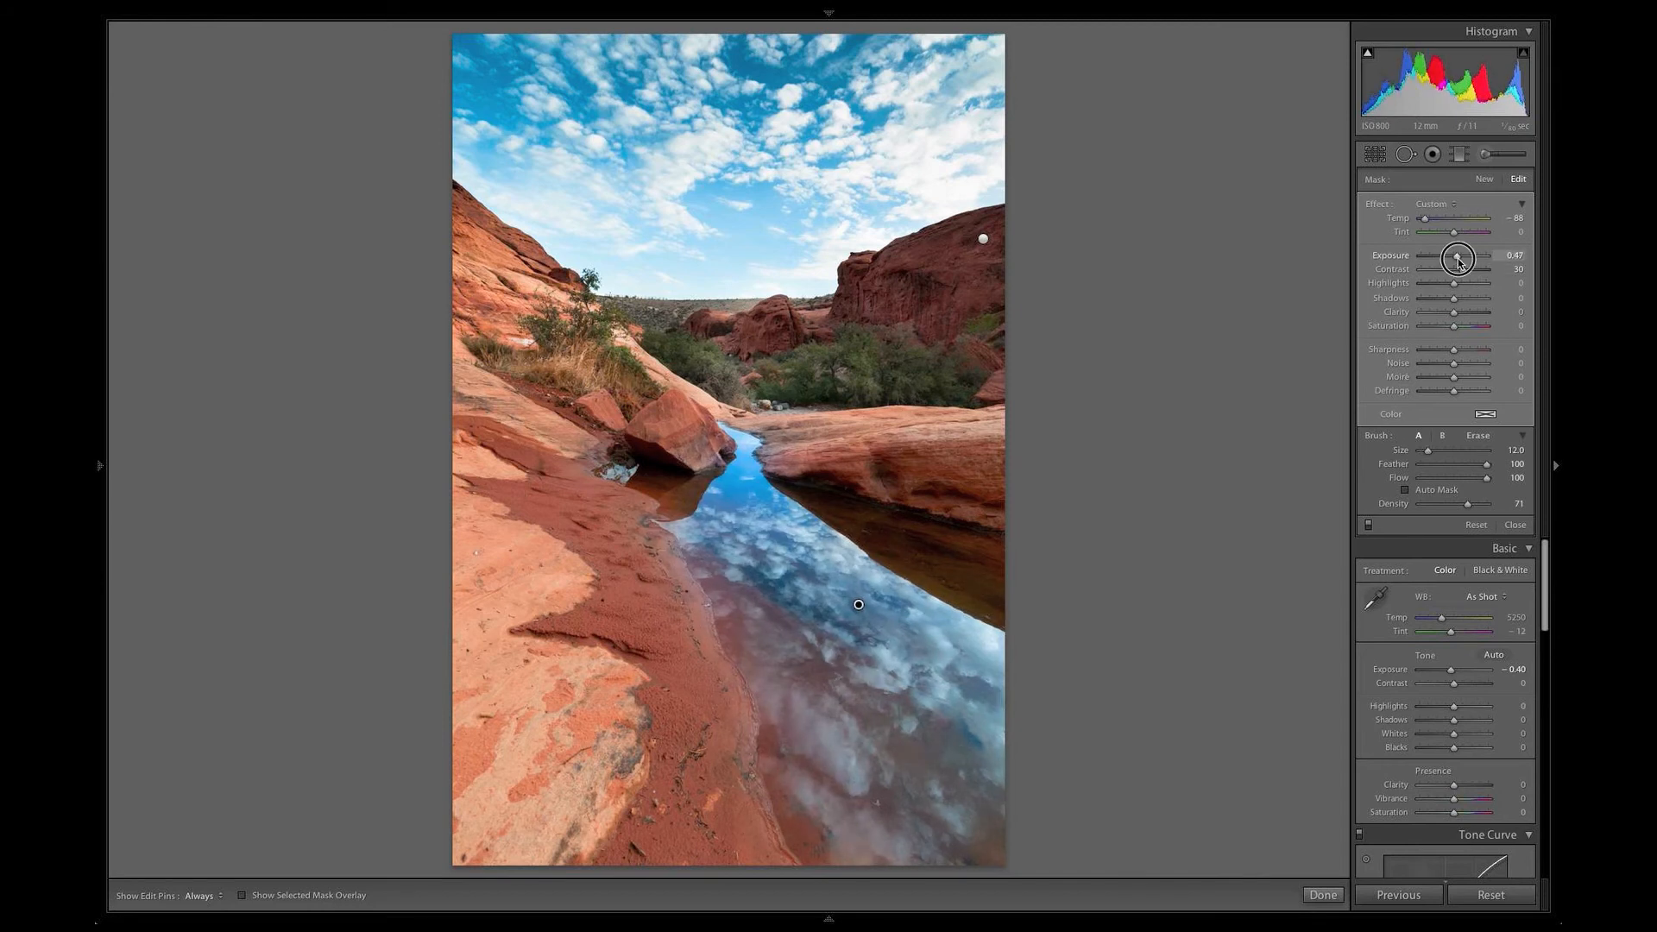
pyautogui.moveTo(1458, 262); pyautogui.dragTo(1454, 257)
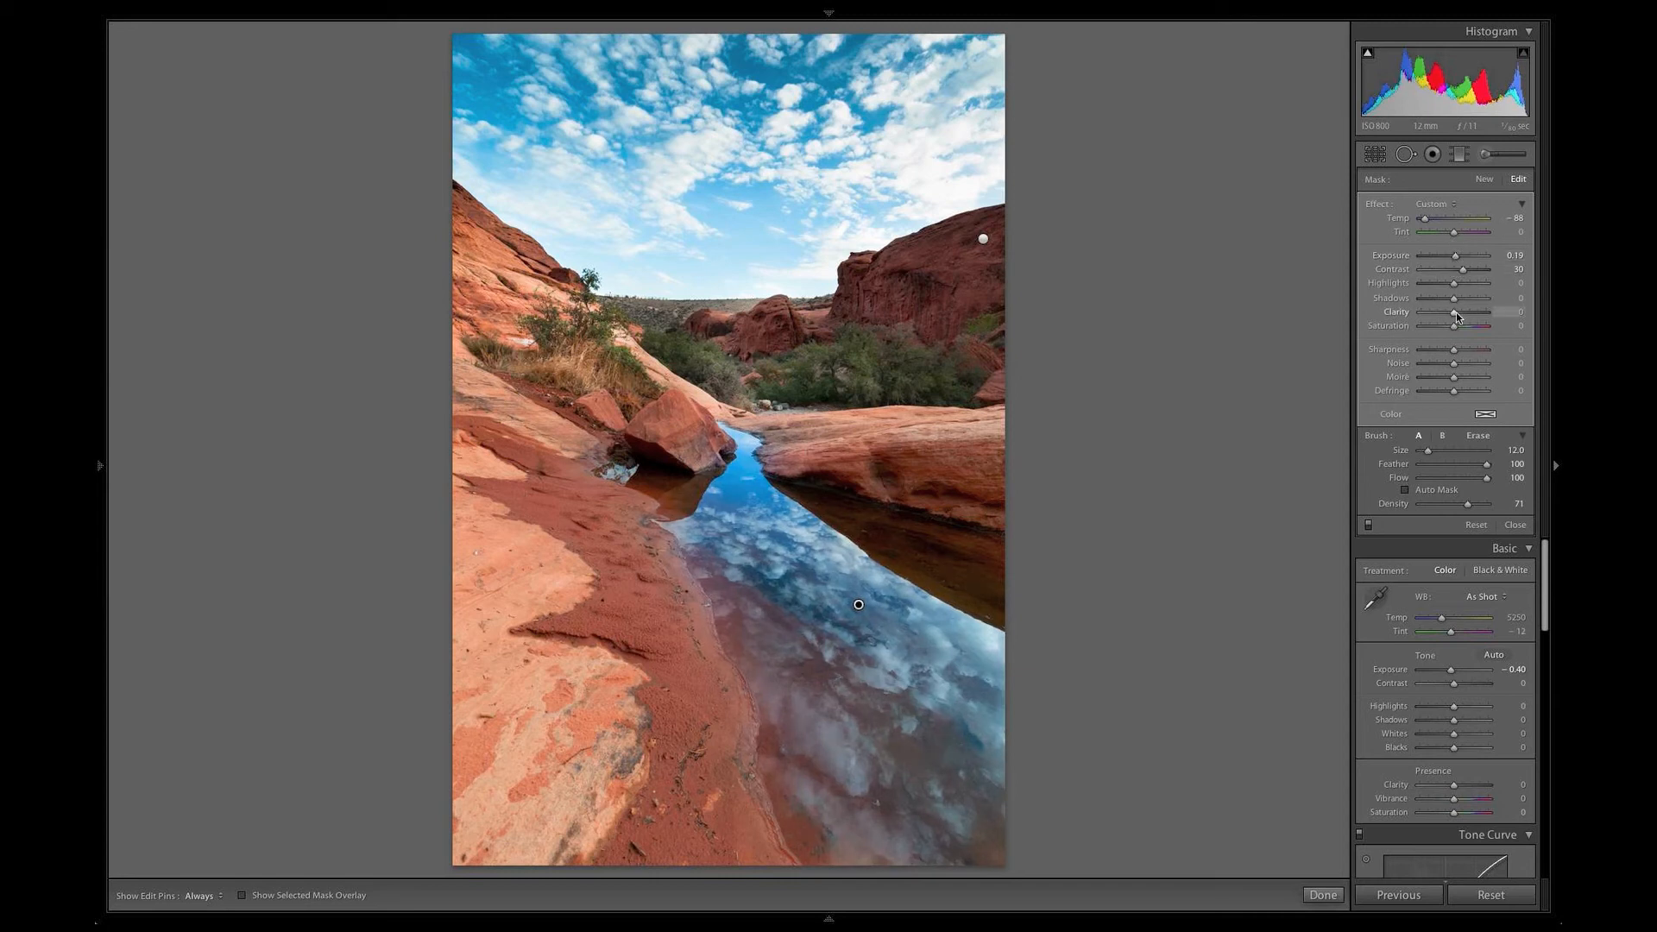
pyautogui.moveTo(1456, 316); pyautogui.dragTo(1459, 318)
pyautogui.click(1516, 527)
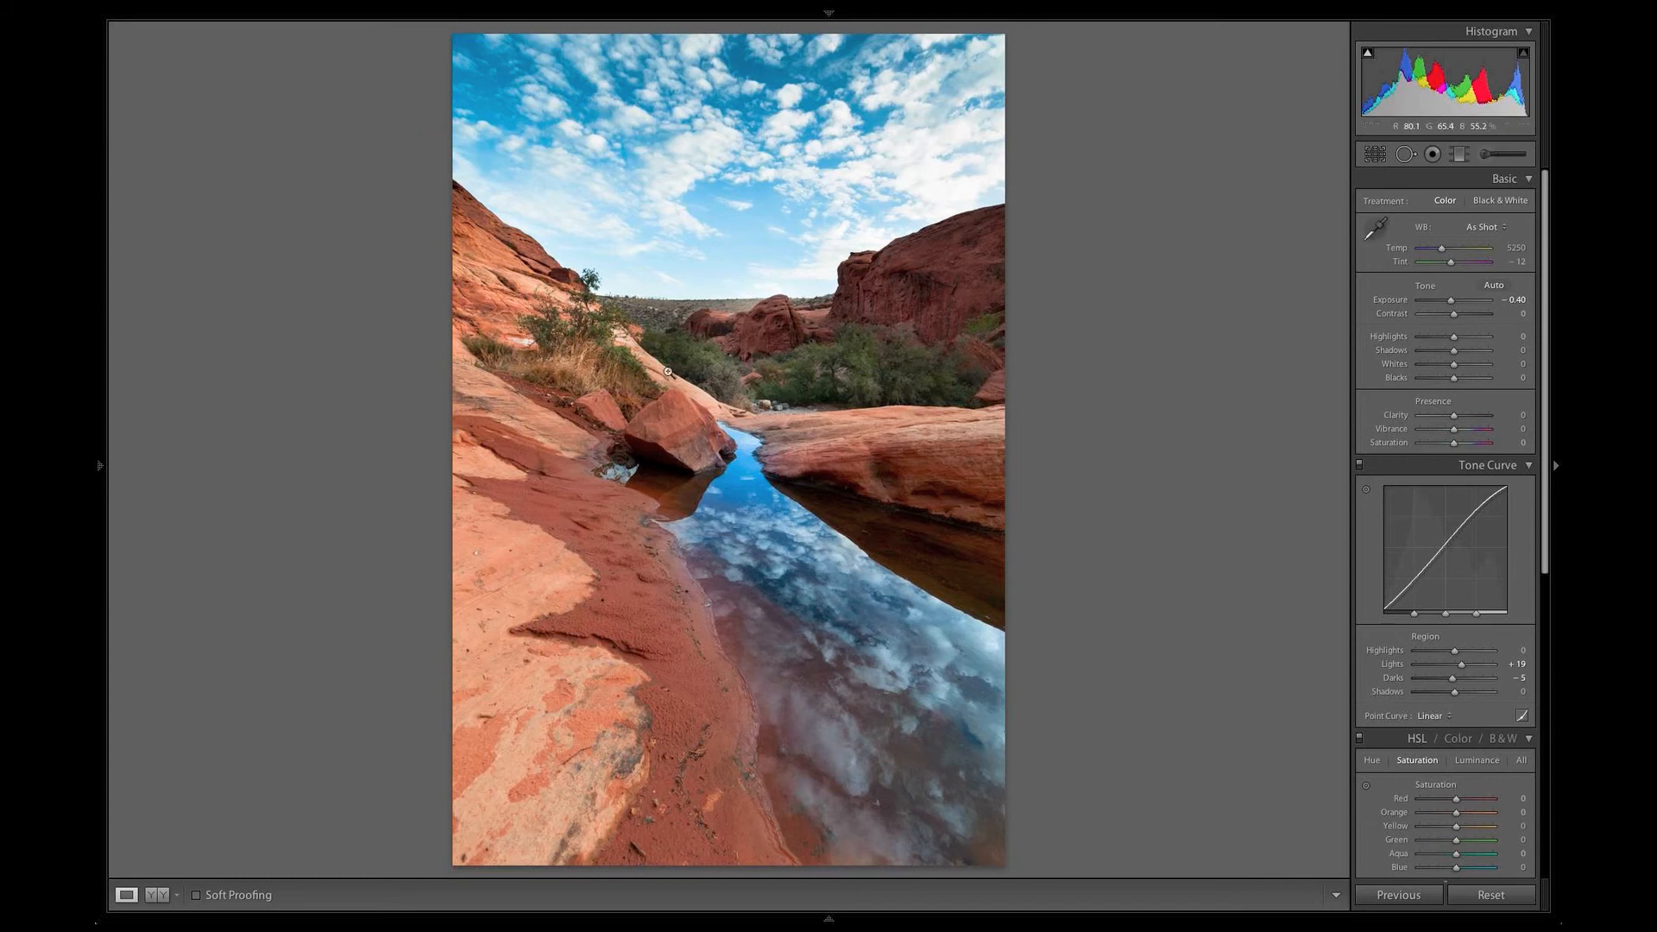
# Step: Heal away the small bright distraction behind the bushes with a size 48 spot sampled from the nearby foliage, and inspect the surroundings close up
pyautogui.click(738, 360)
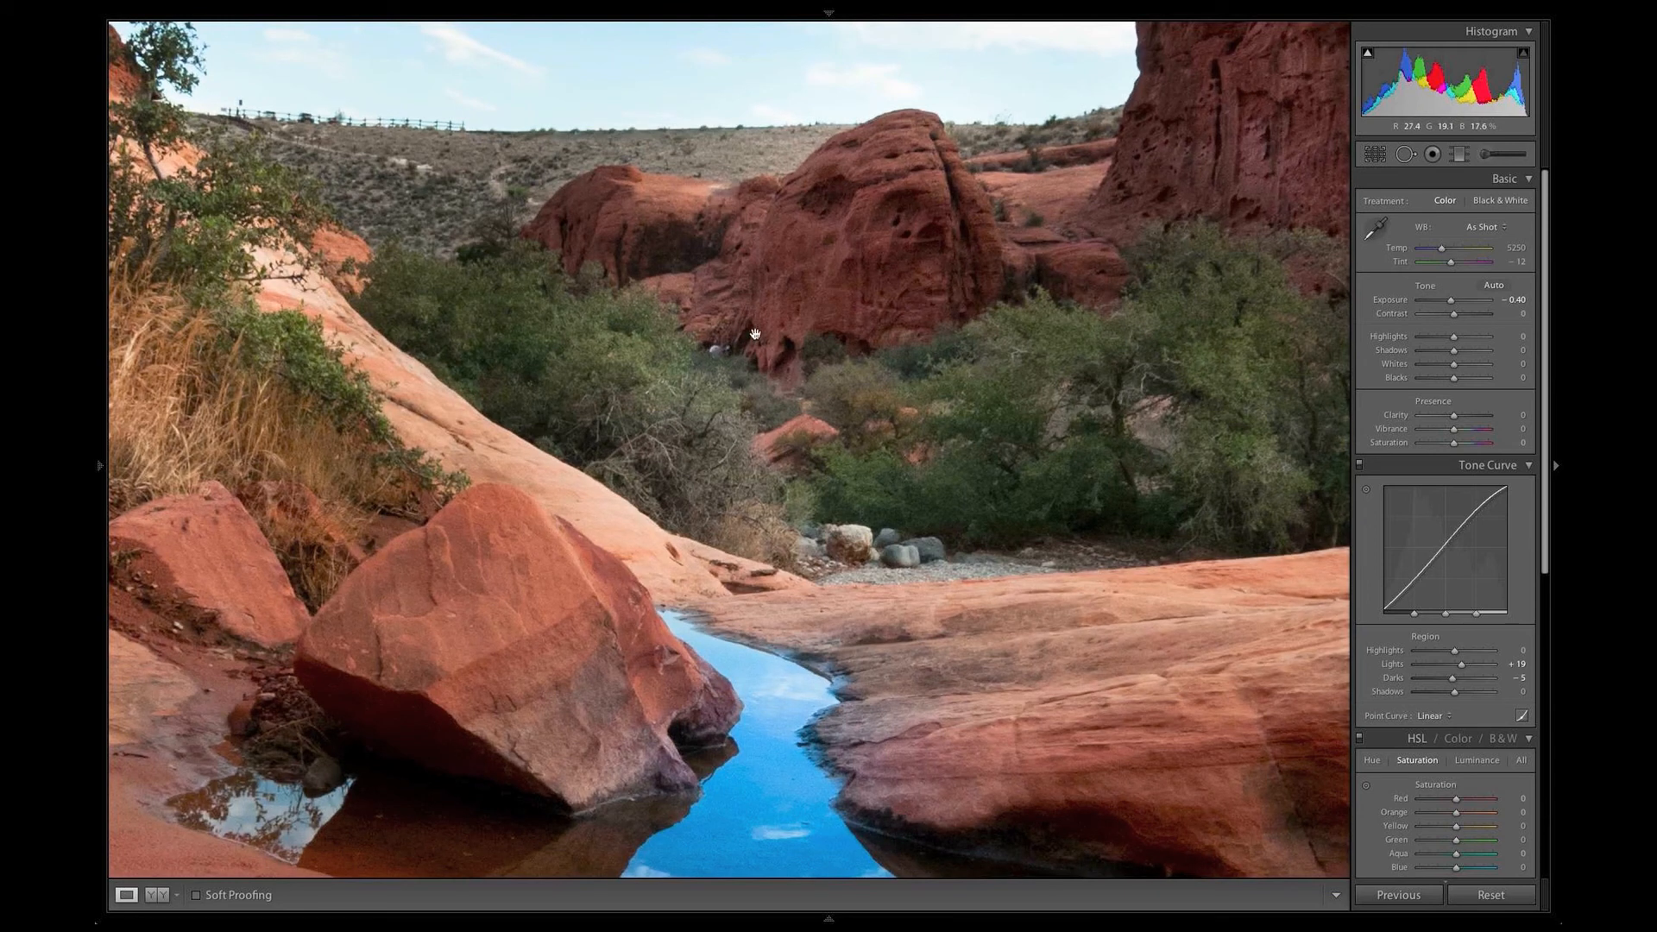
pyautogui.click(1406, 155)
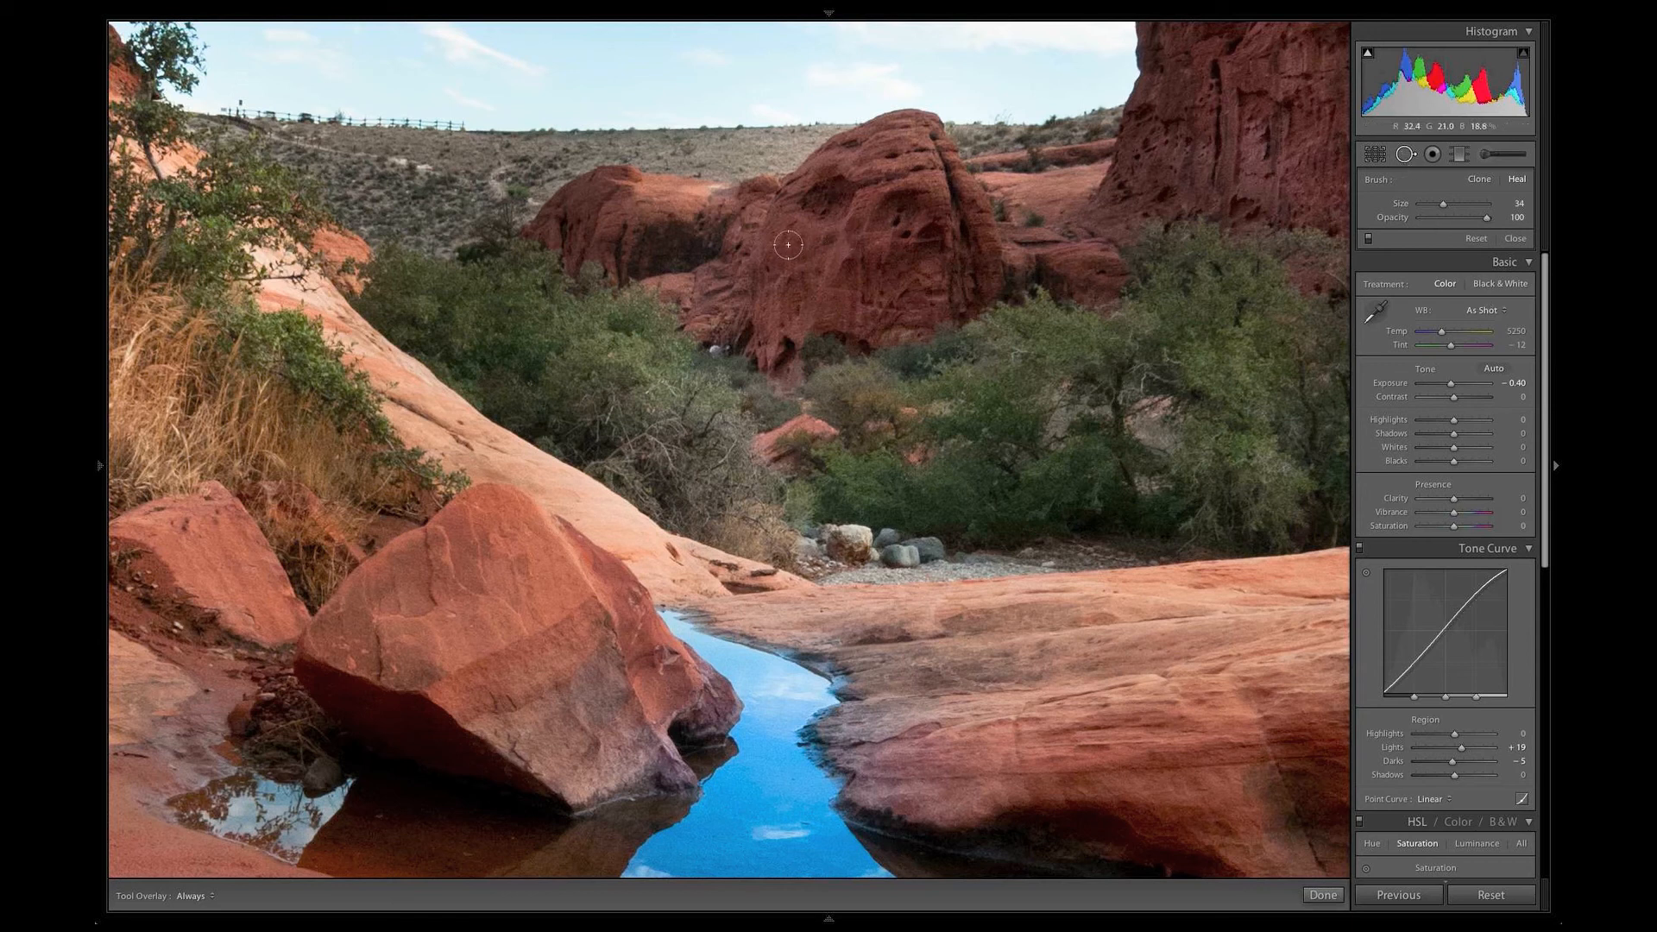
pyautogui.press(']')
pyautogui.press(']')
pyautogui.press(']')
pyautogui.click(717, 349)
pyautogui.hotkey('ctrl', 'z')
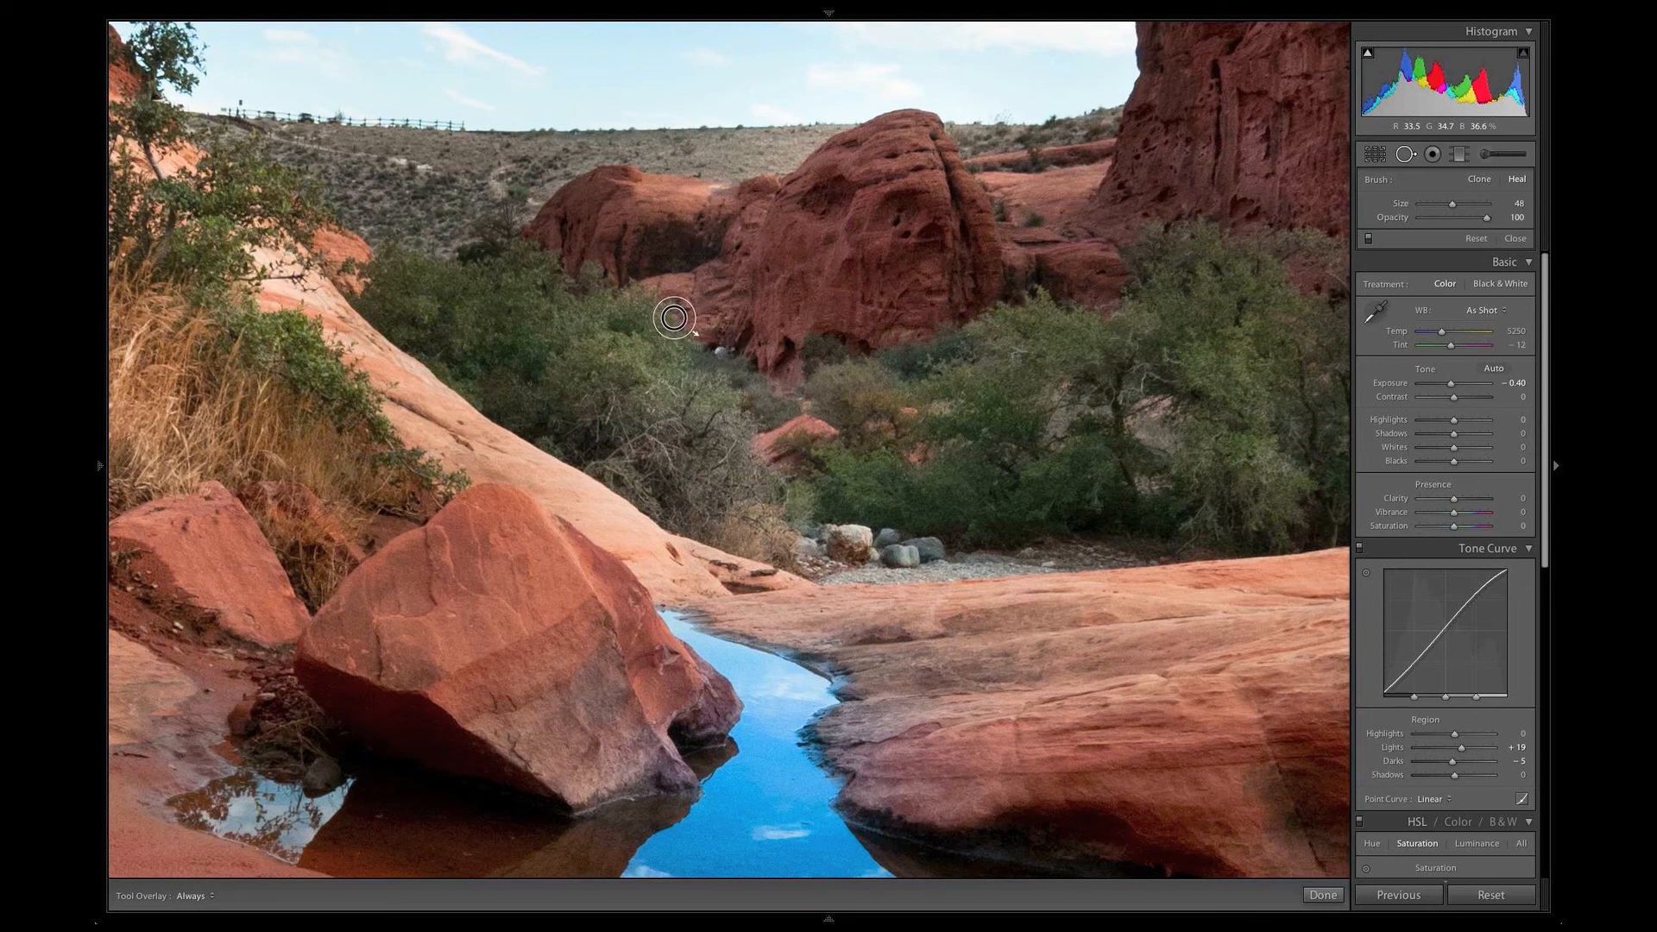
pyautogui.moveTo(674, 319); pyautogui.dragTo(665, 311)
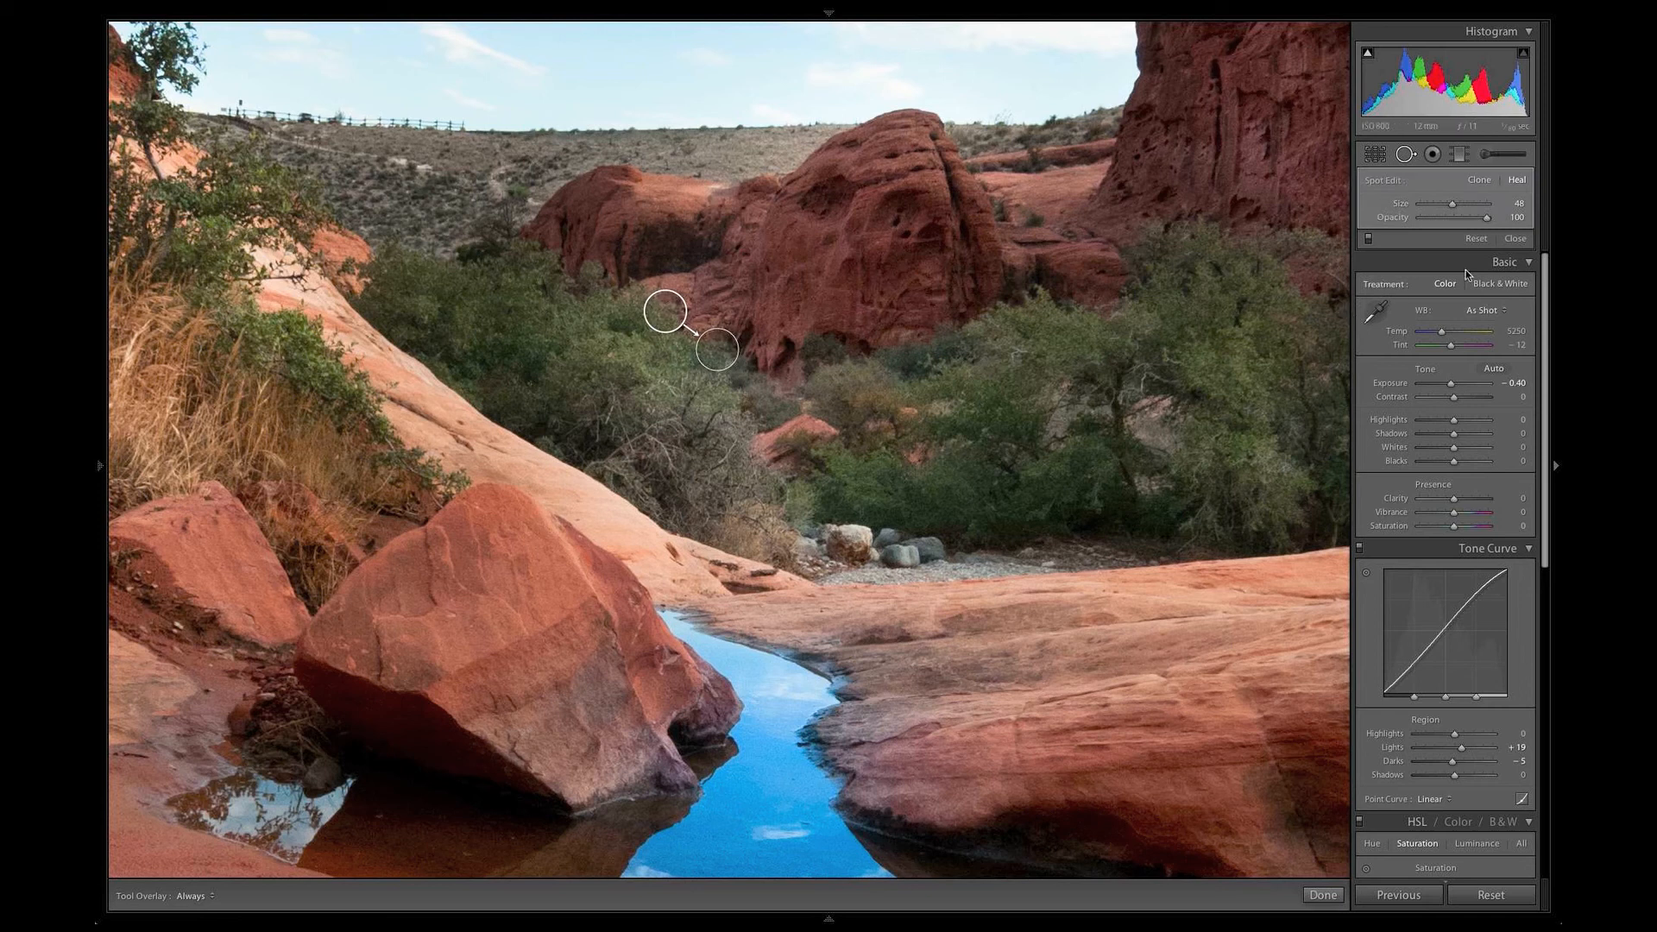
pyautogui.click(1515, 239)
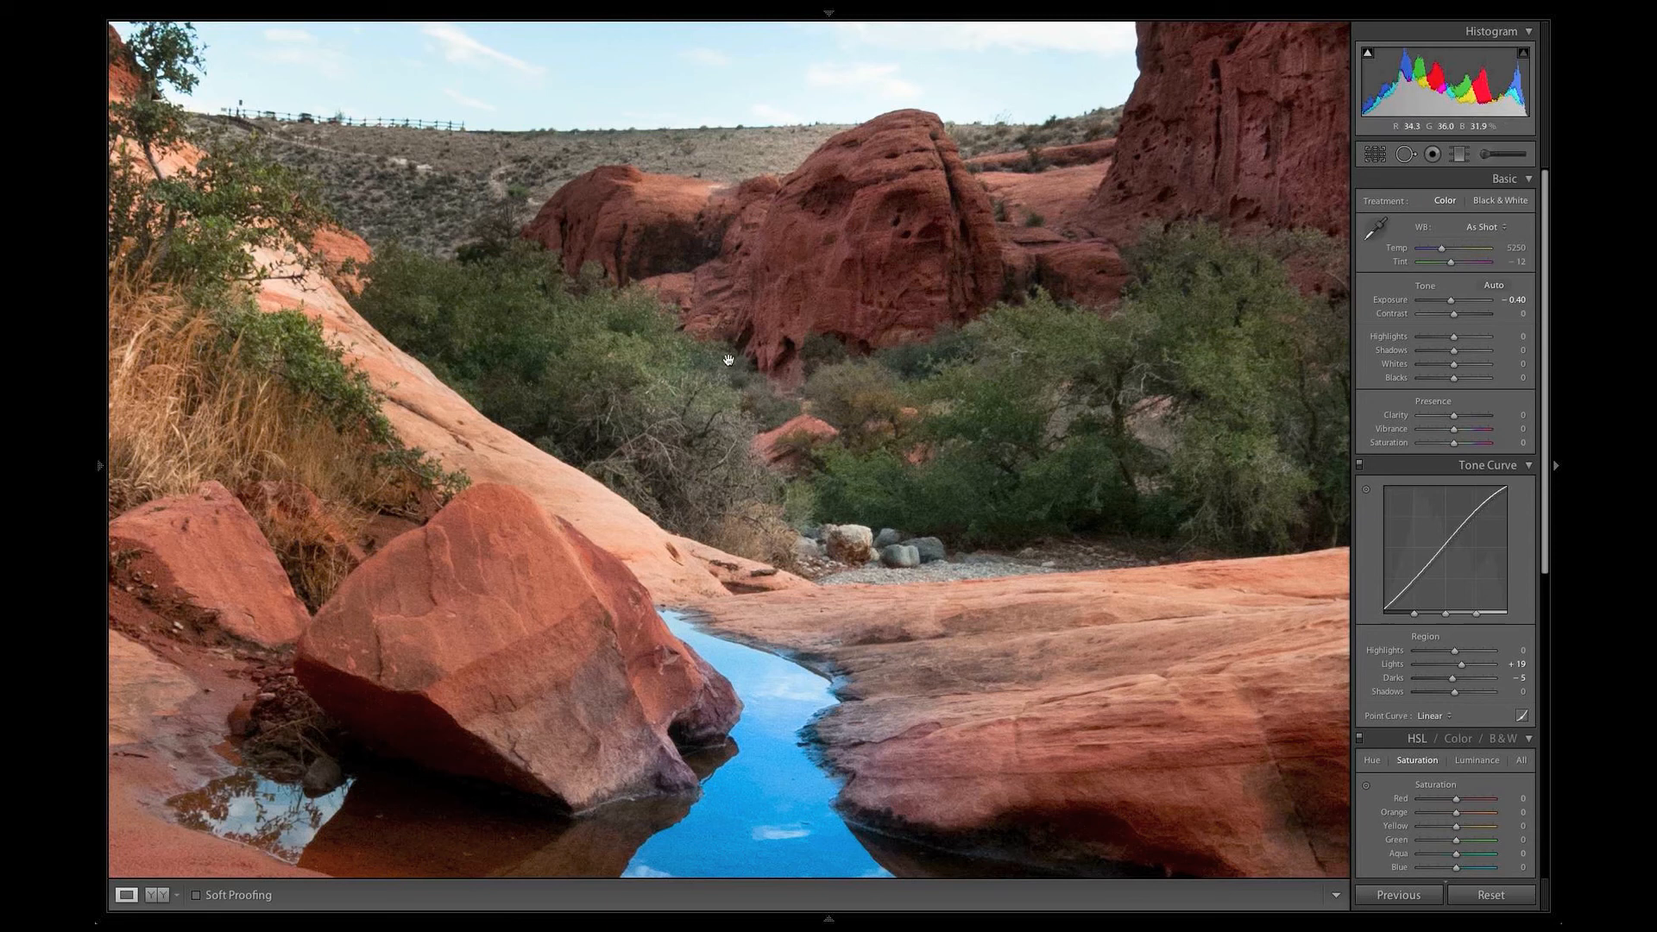
pyautogui.click(732, 455)
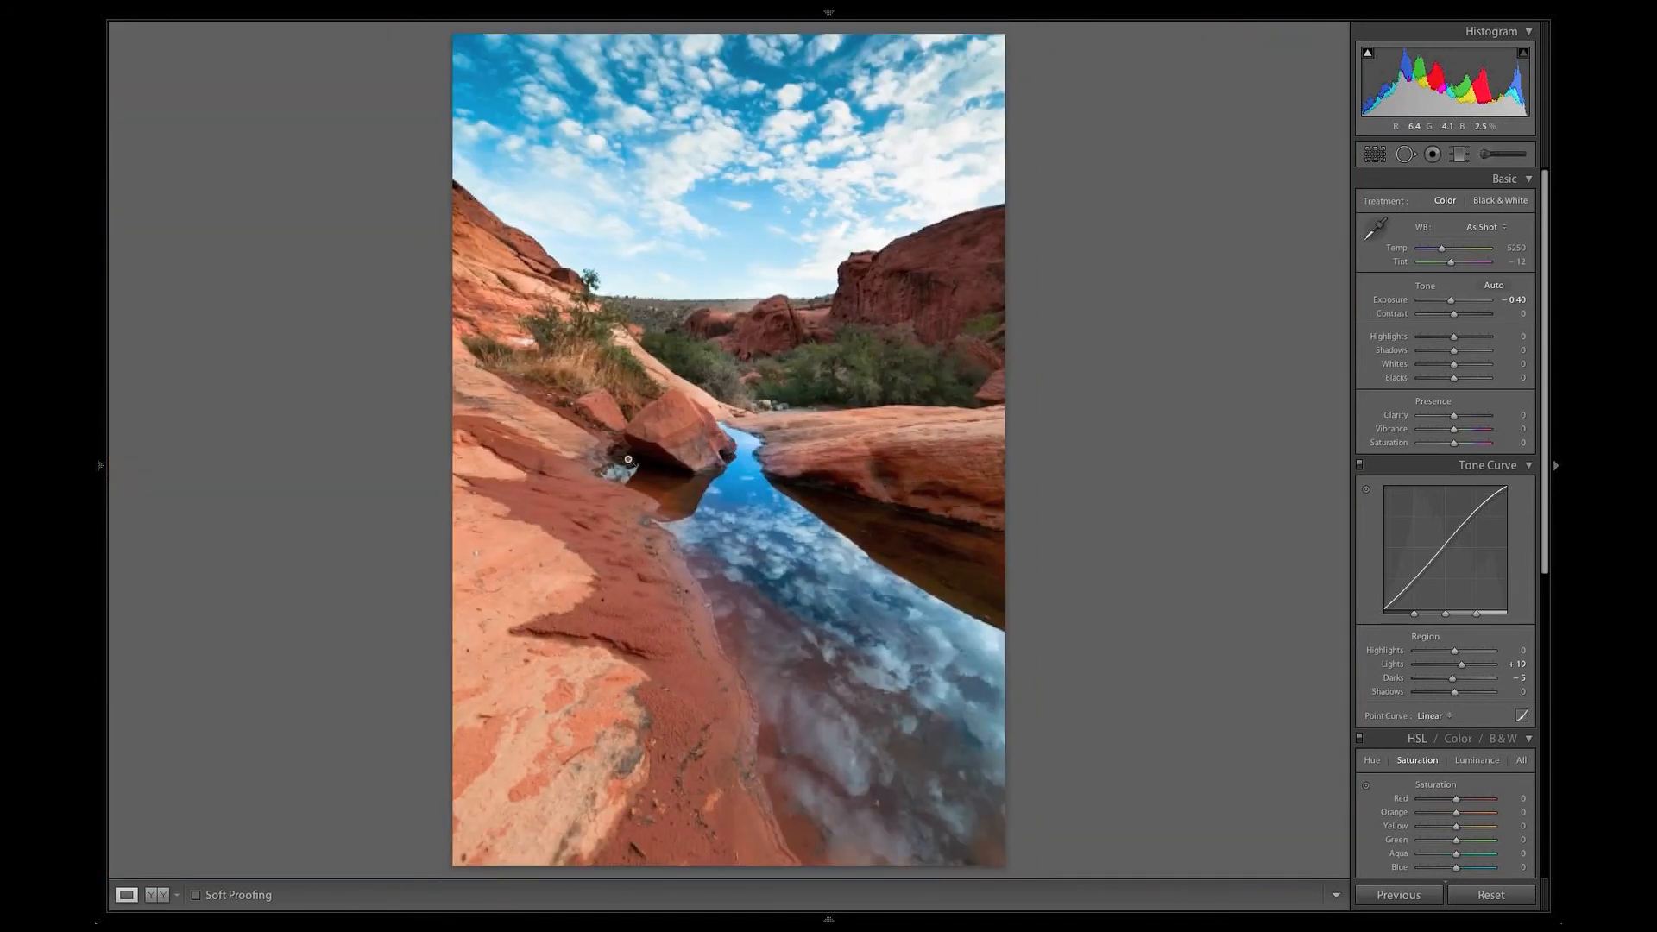
pyautogui.click(515, 336)
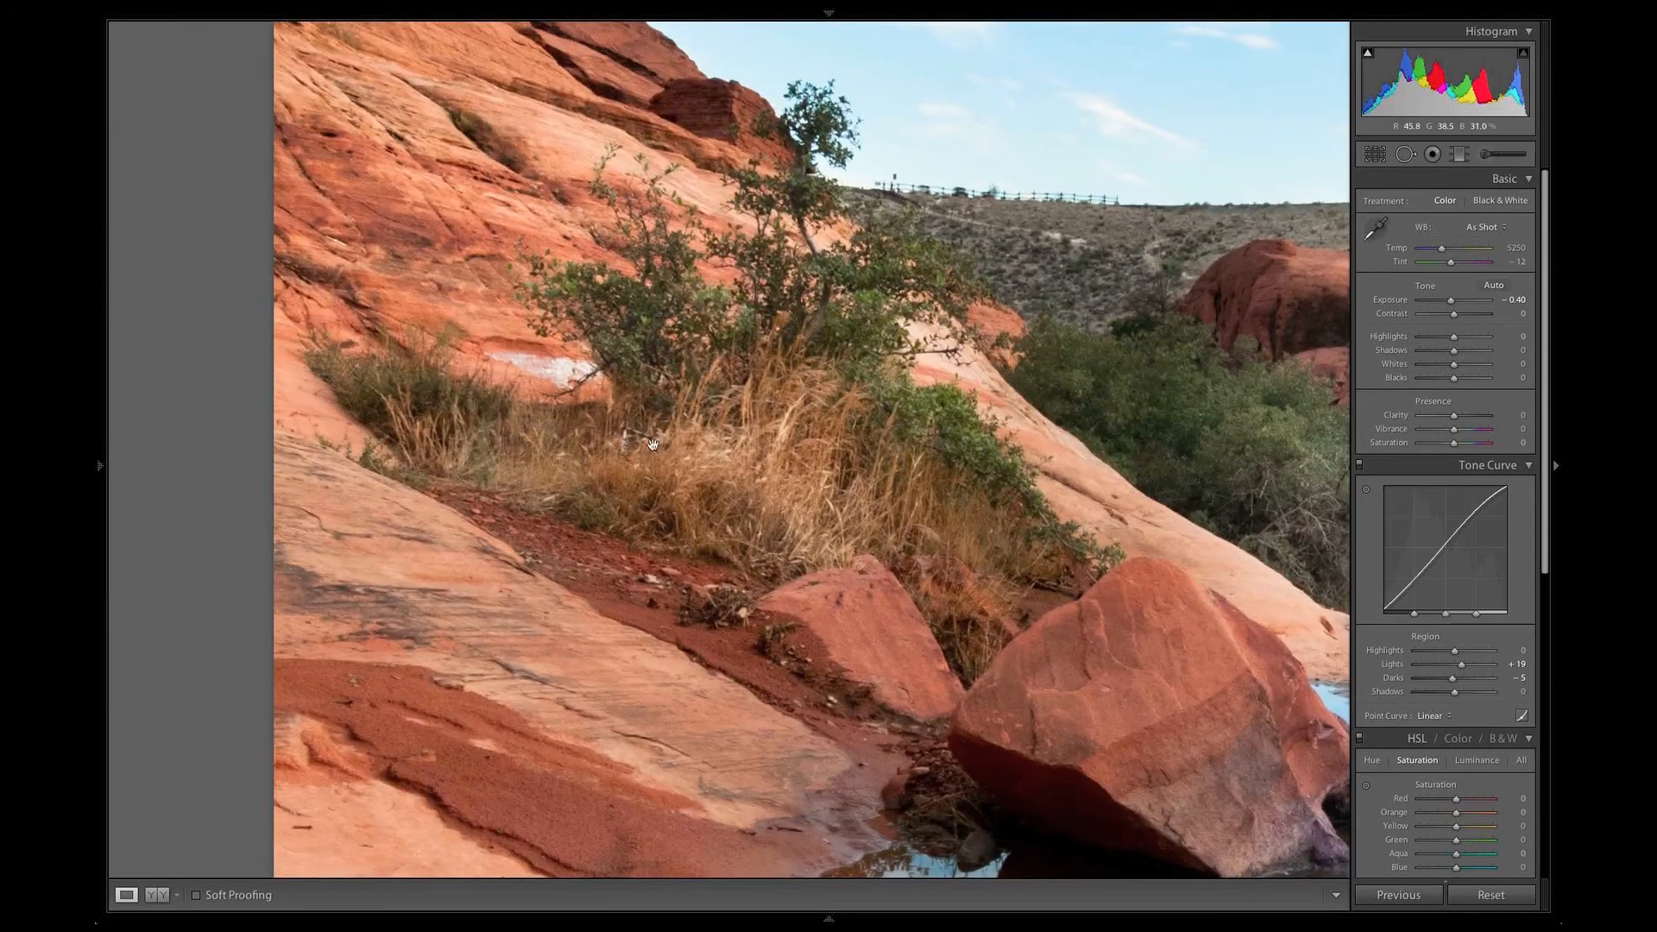
pyautogui.click(675, 534)
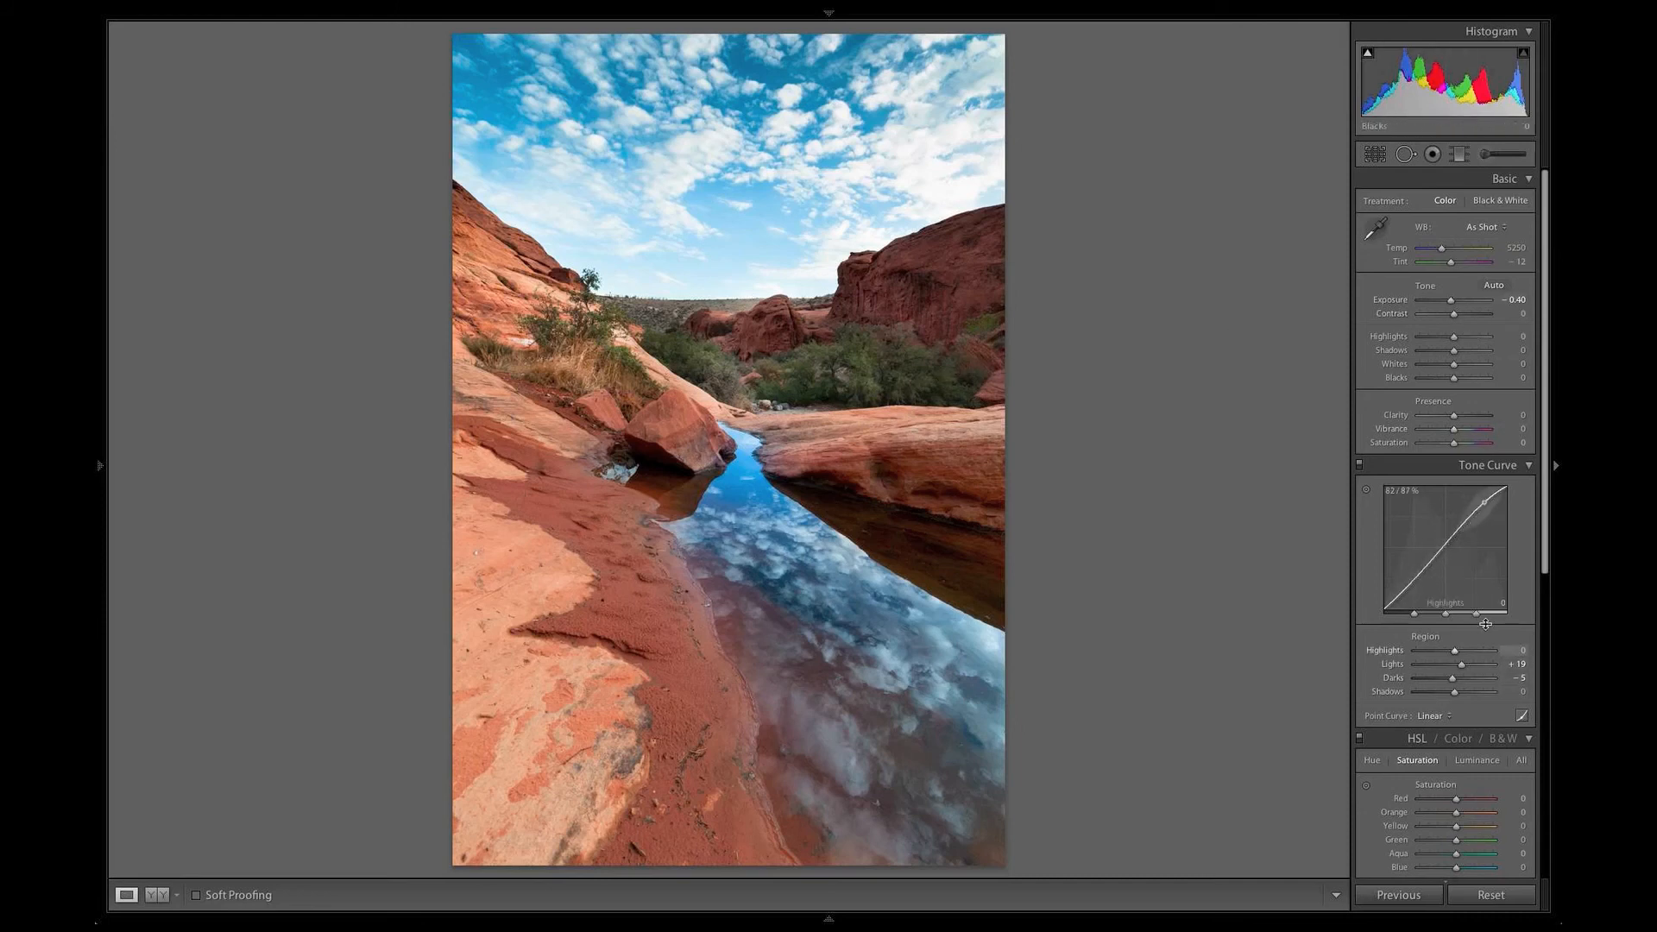
# Step: Set the HSL luminance of yellow to +76 and green to +69
pyautogui.scroll(-6, 1462, 625)
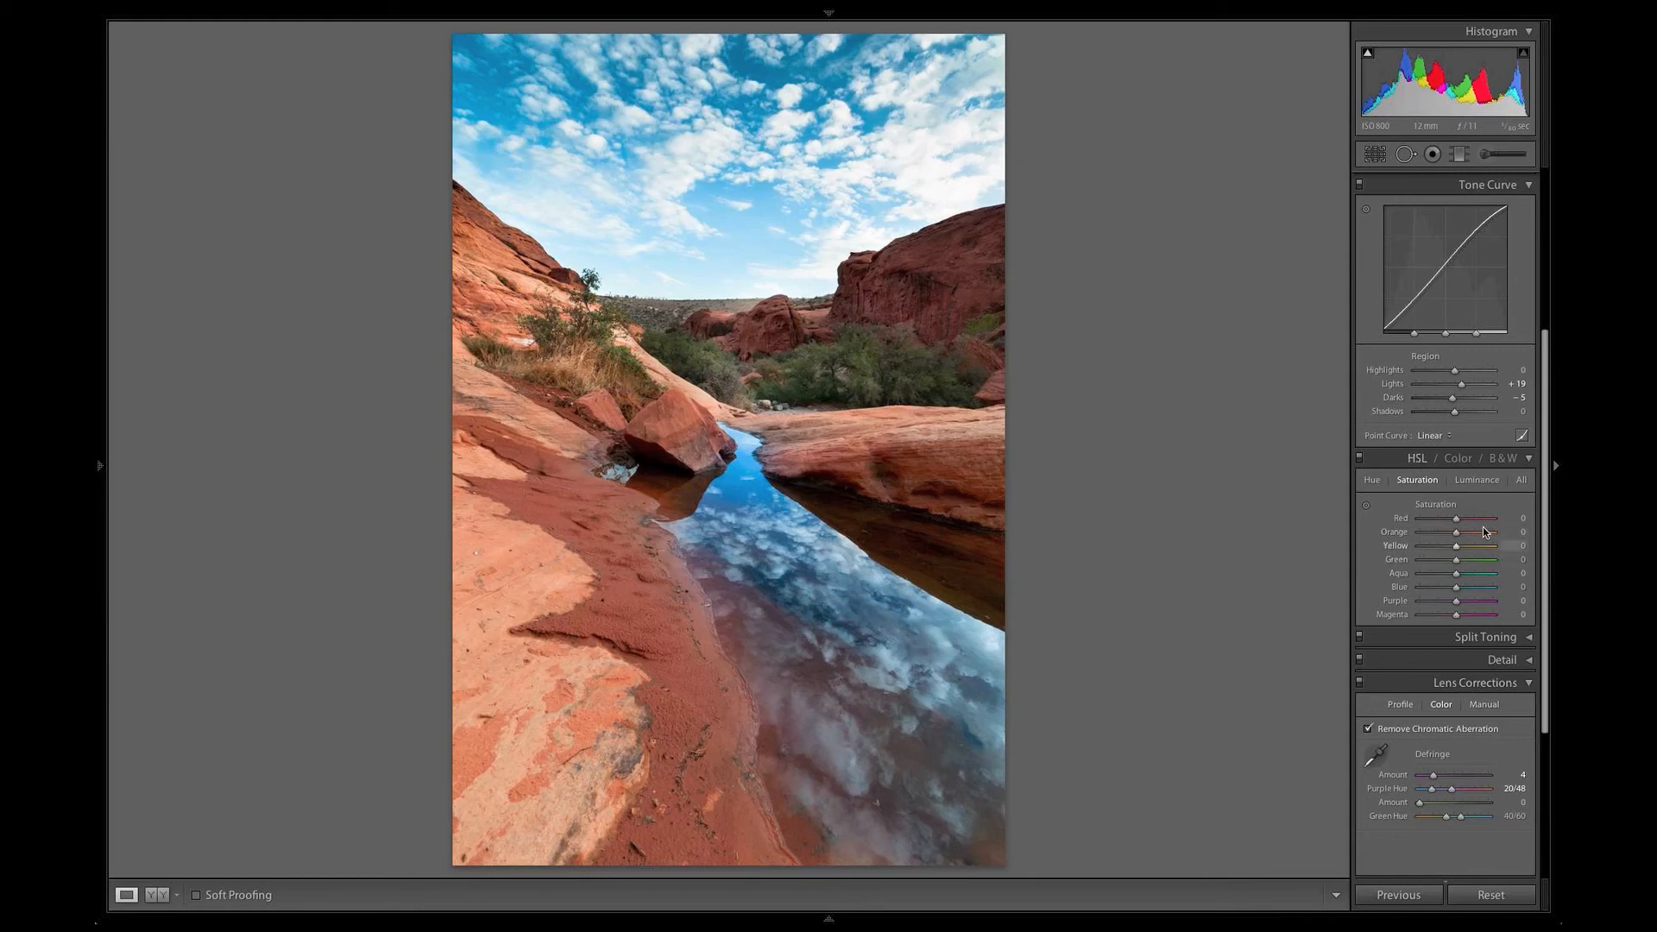
pyautogui.click(1463, 488)
pyautogui.moveTo(1455, 560); pyautogui.dragTo(1479, 561)
pyautogui.moveTo(1457, 545); pyautogui.dragTo(1477, 547)
pyautogui.moveTo(1479, 557); pyautogui.dragTo(1484, 546)
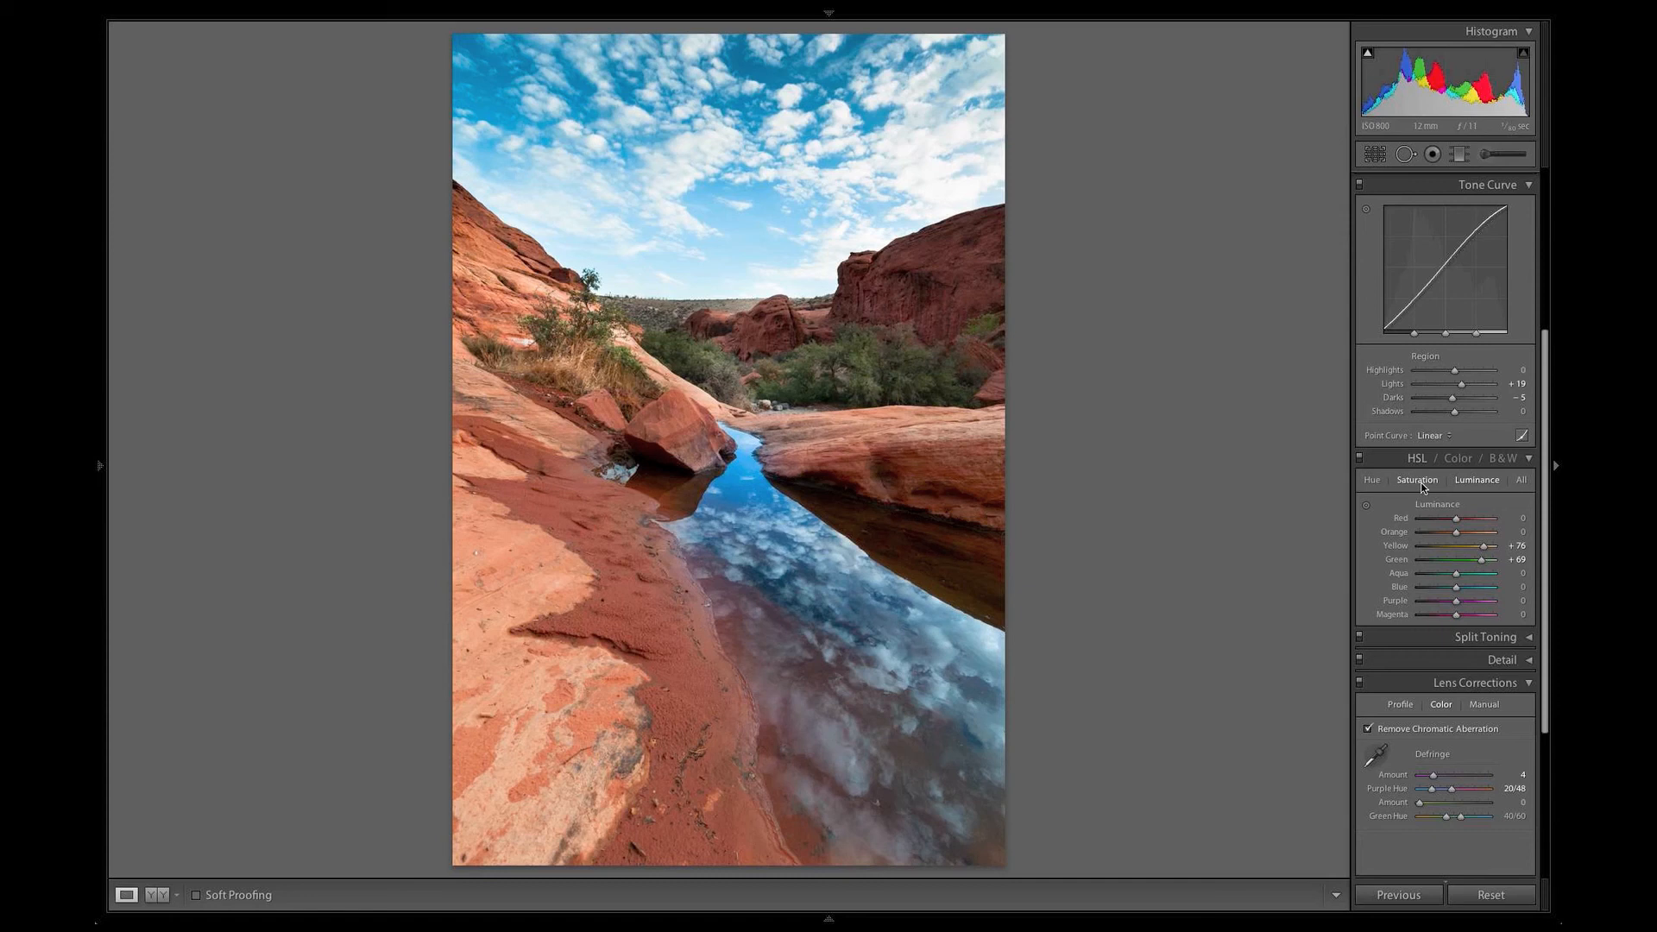
# Step: Set the HSL saturation of yellow to +33 and green to +57, and undo a trial blue saturation of +62
pyautogui.click(1420, 483)
pyautogui.moveTo(1457, 562); pyautogui.dragTo(1469, 552)
pyautogui.moveTo(1455, 588); pyautogui.dragTo(1479, 590)
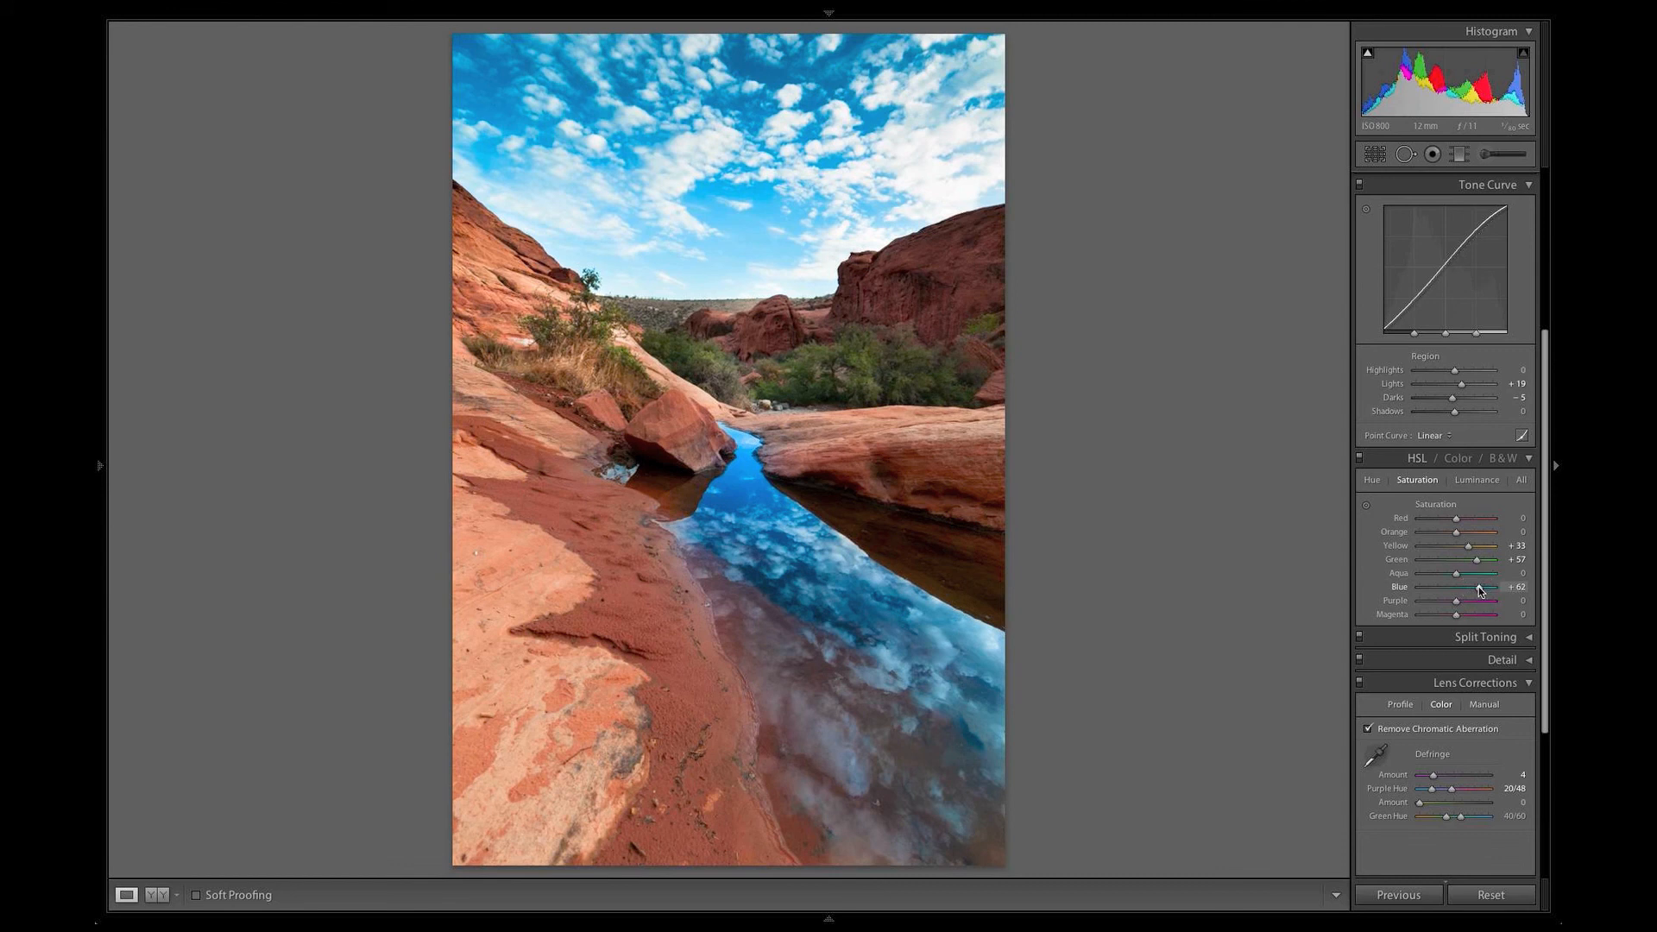
pyautogui.hotkey('ctrl', 'z')
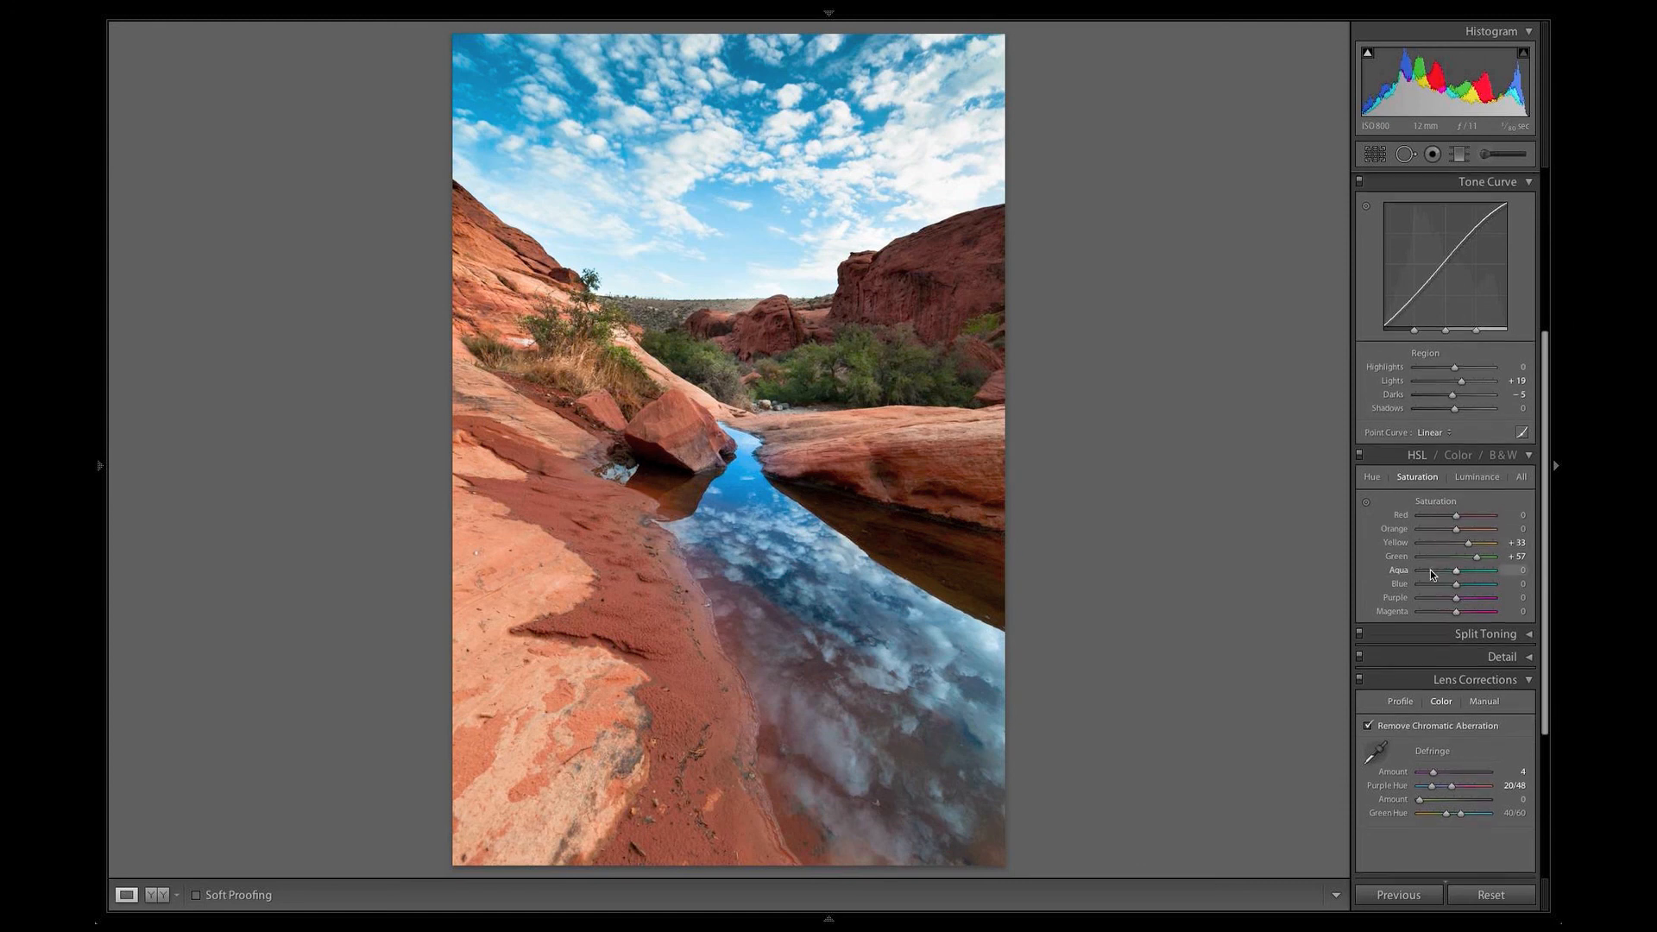
# Step: Raise the tone curve's Lights to +28
pyautogui.scroll(-1, 1431, 569)
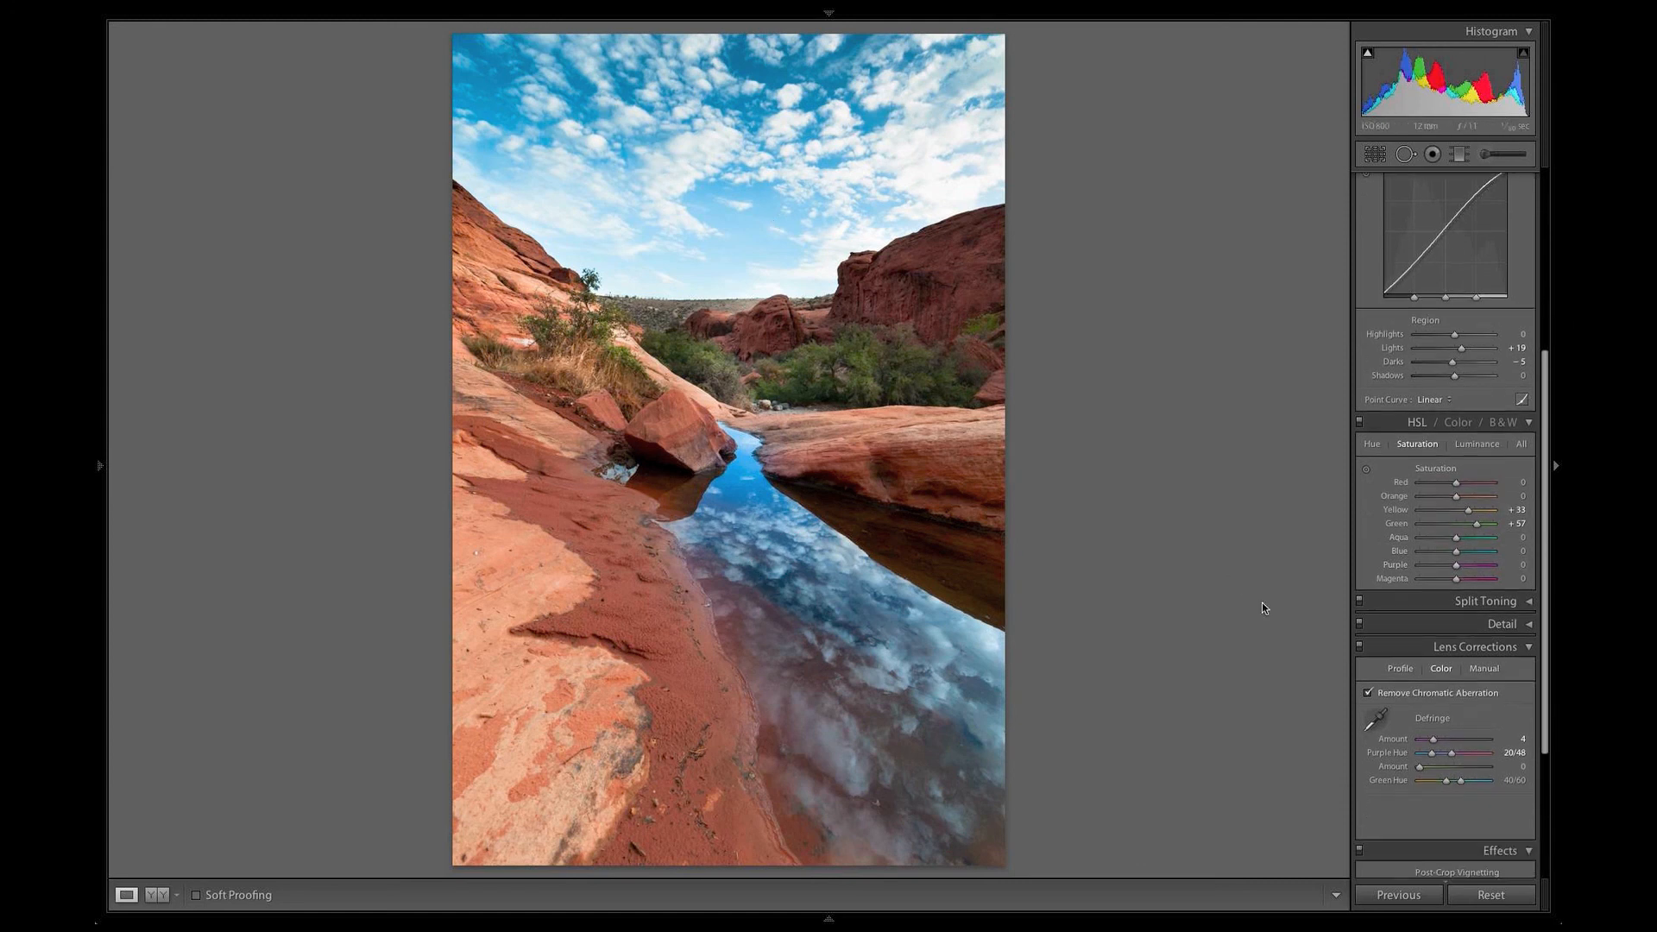
pyautogui.scroll(1, 1461, 466)
pyautogui.scroll(7, 1461, 465)
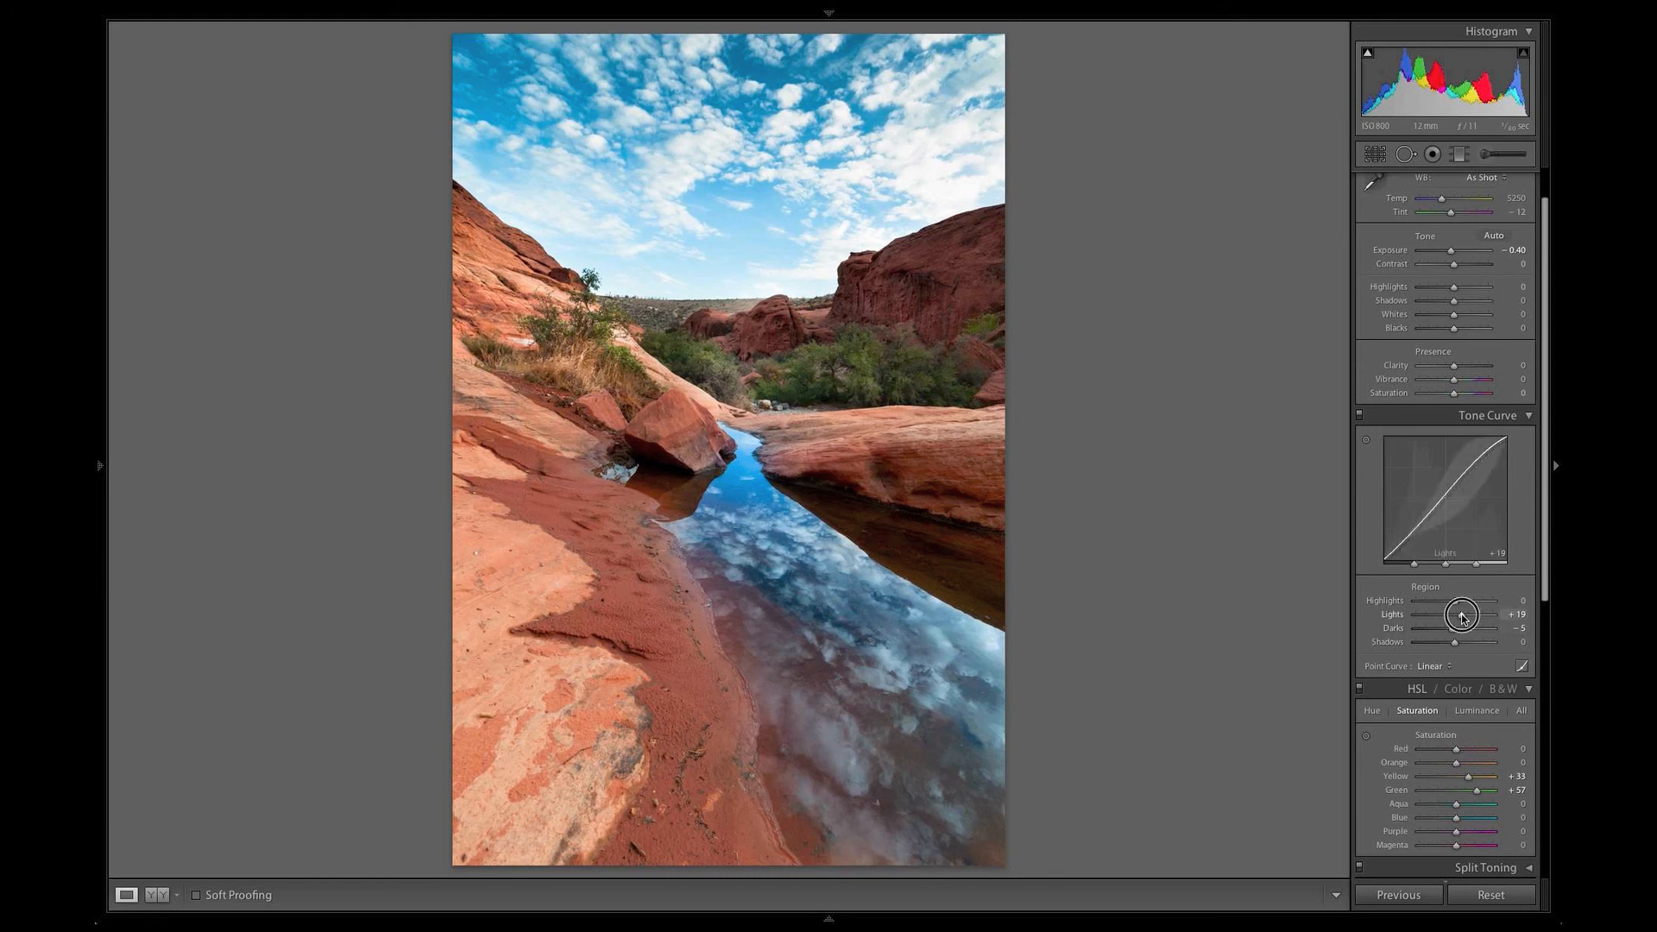
pyautogui.moveTo(1461, 617); pyautogui.dragTo(1464, 620)
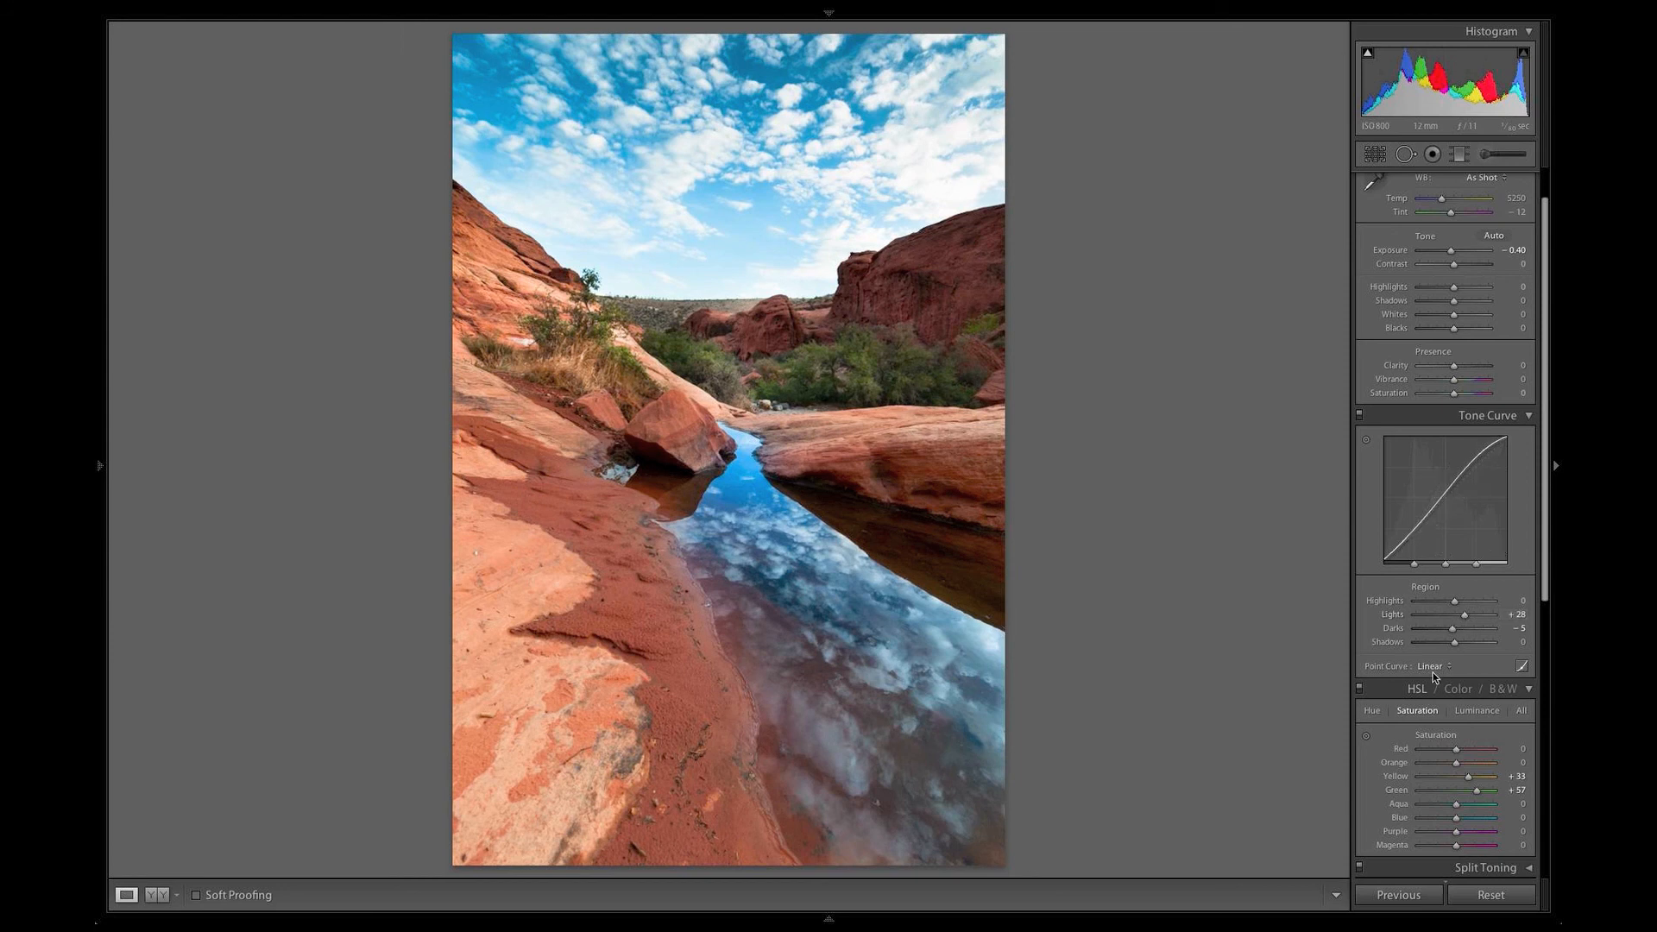
# Step: Add a Highlight Priority post-crop vignette with an amount of -18 and a feather of 70
pyautogui.scroll(-6, 1441, 709)
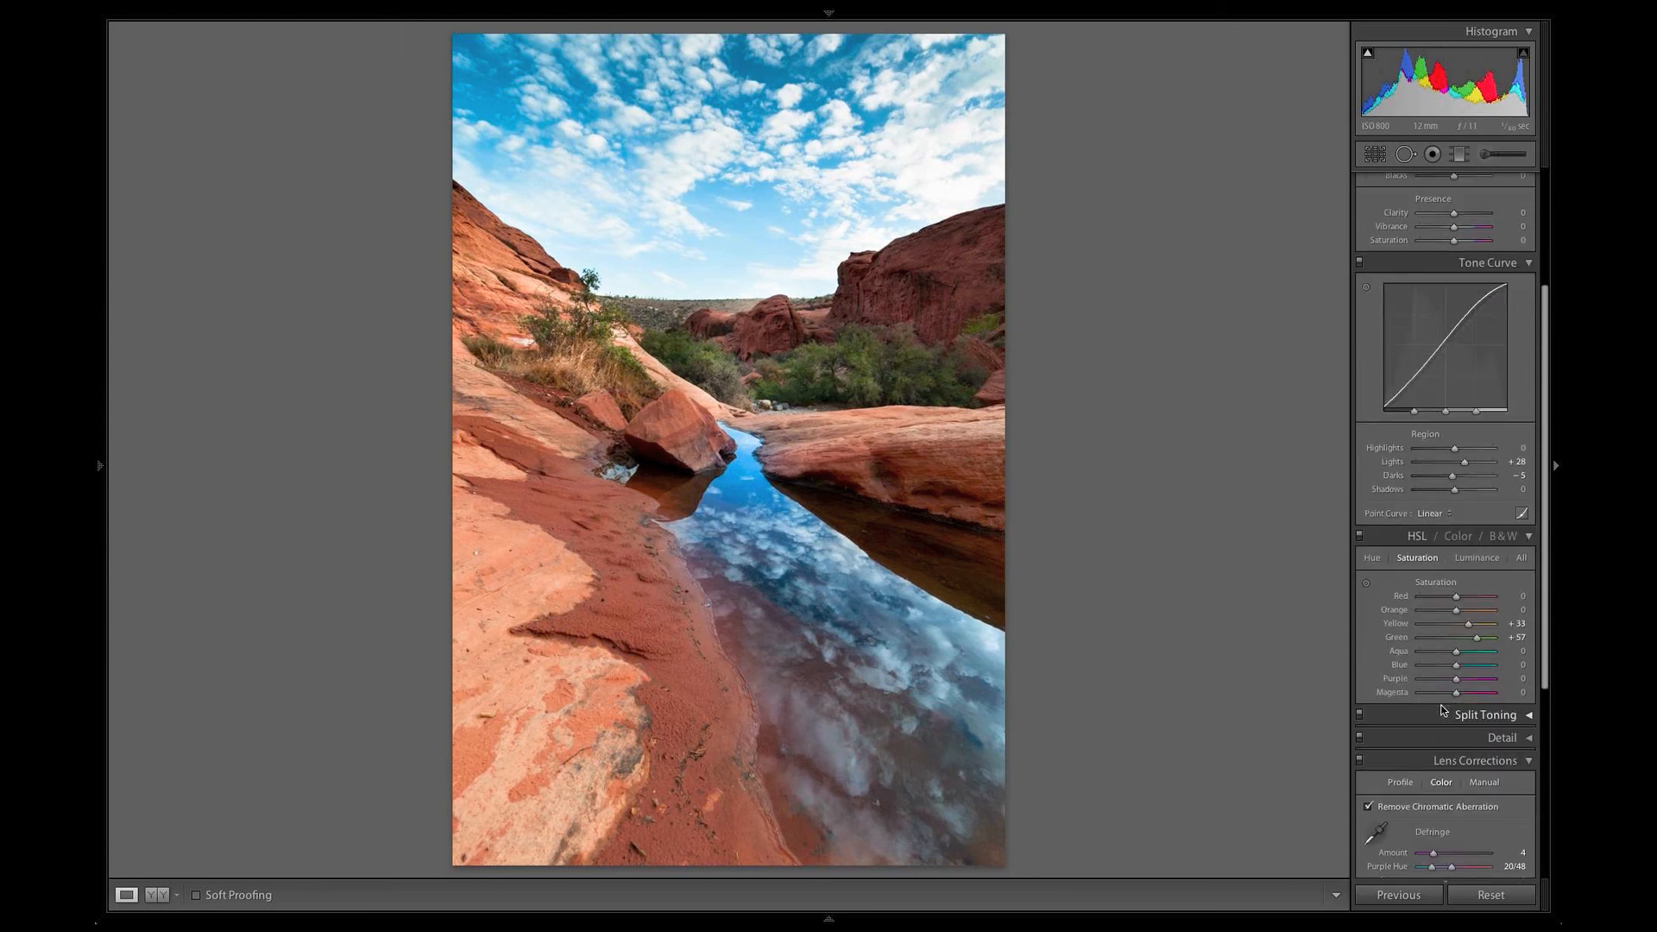
pyautogui.scroll(-1, 1441, 705)
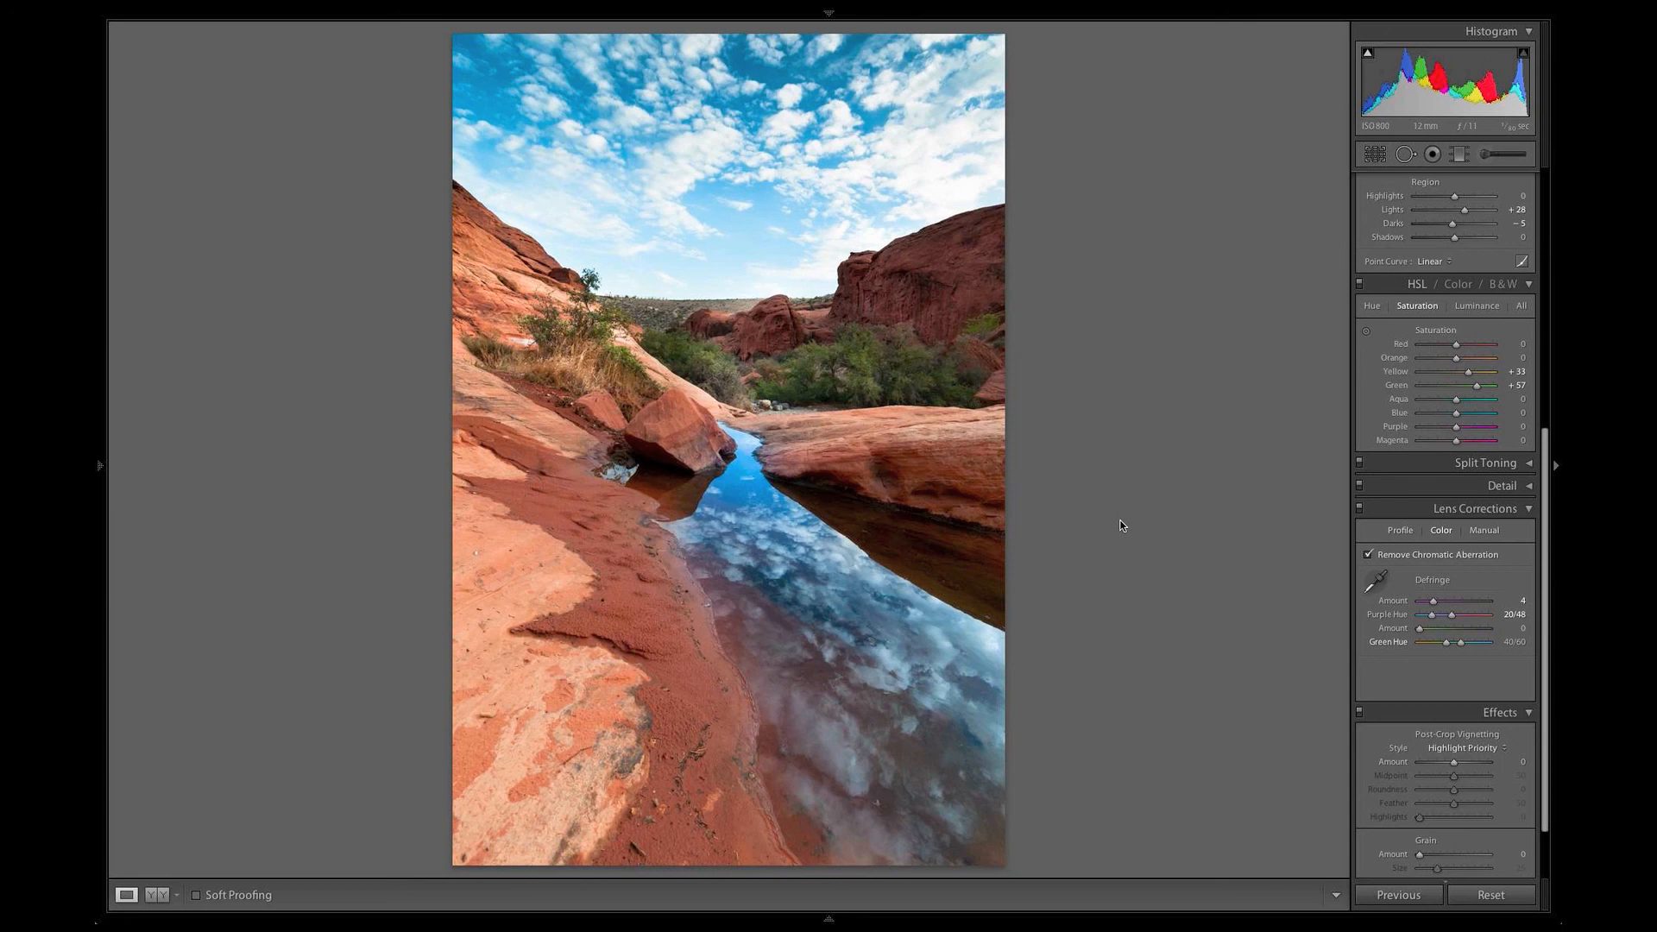
pyautogui.scroll(-3, 1425, 727)
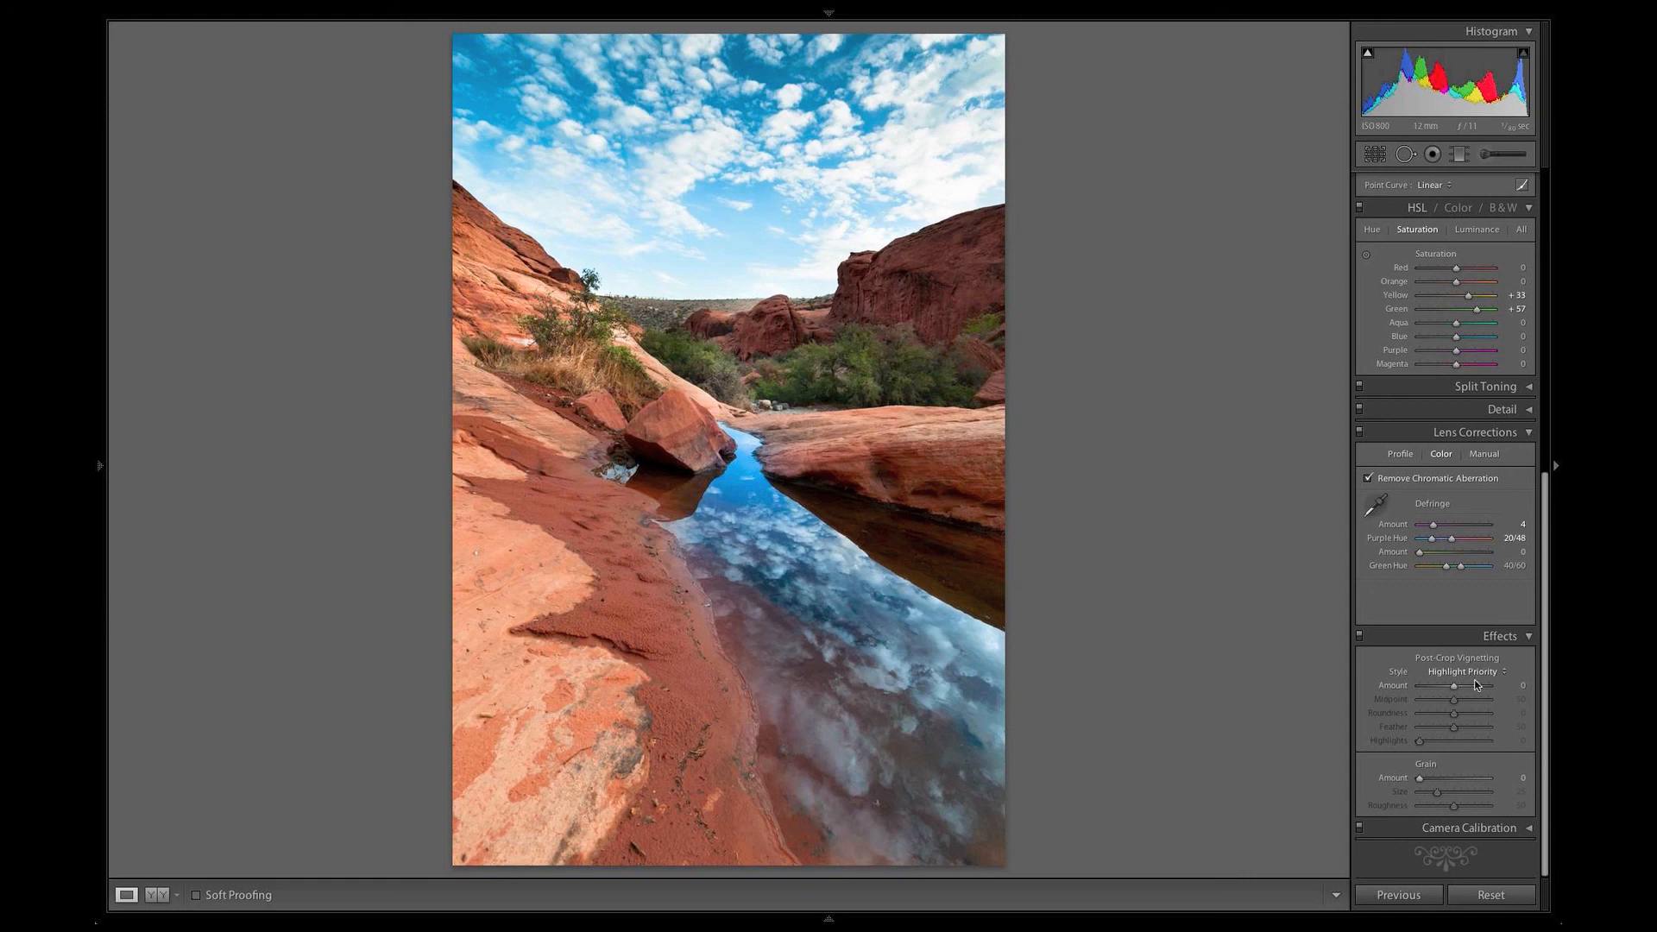
pyautogui.moveTo(1455, 685); pyautogui.dragTo(1449, 687)
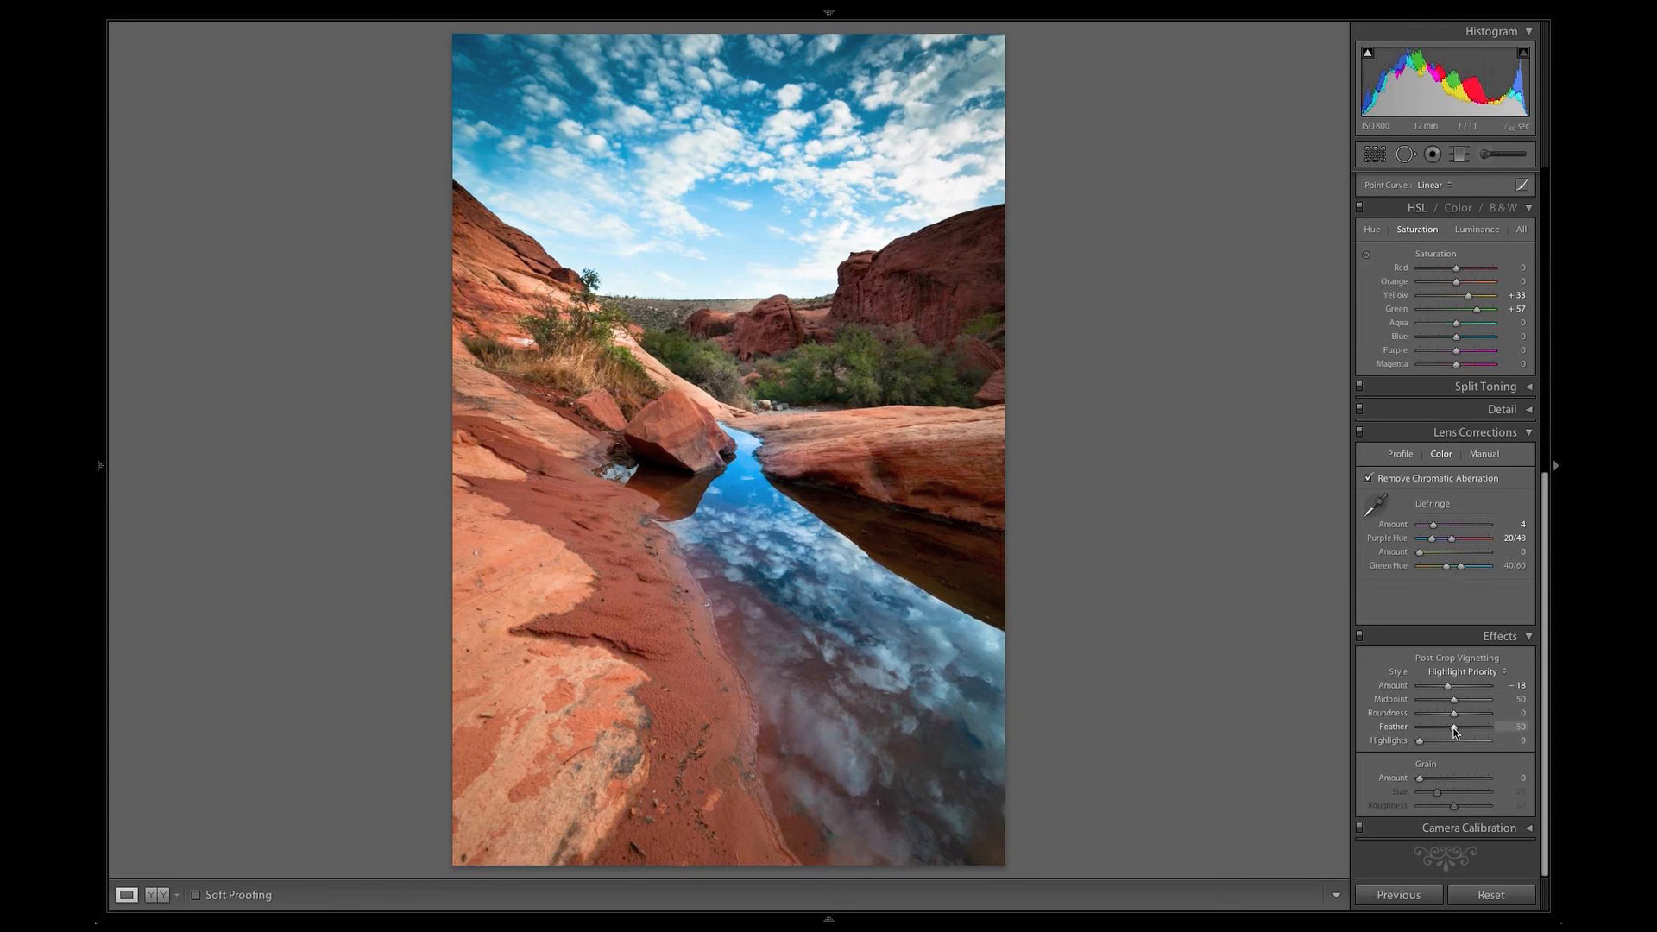
pyautogui.moveTo(1454, 730); pyautogui.dragTo(1468, 732)
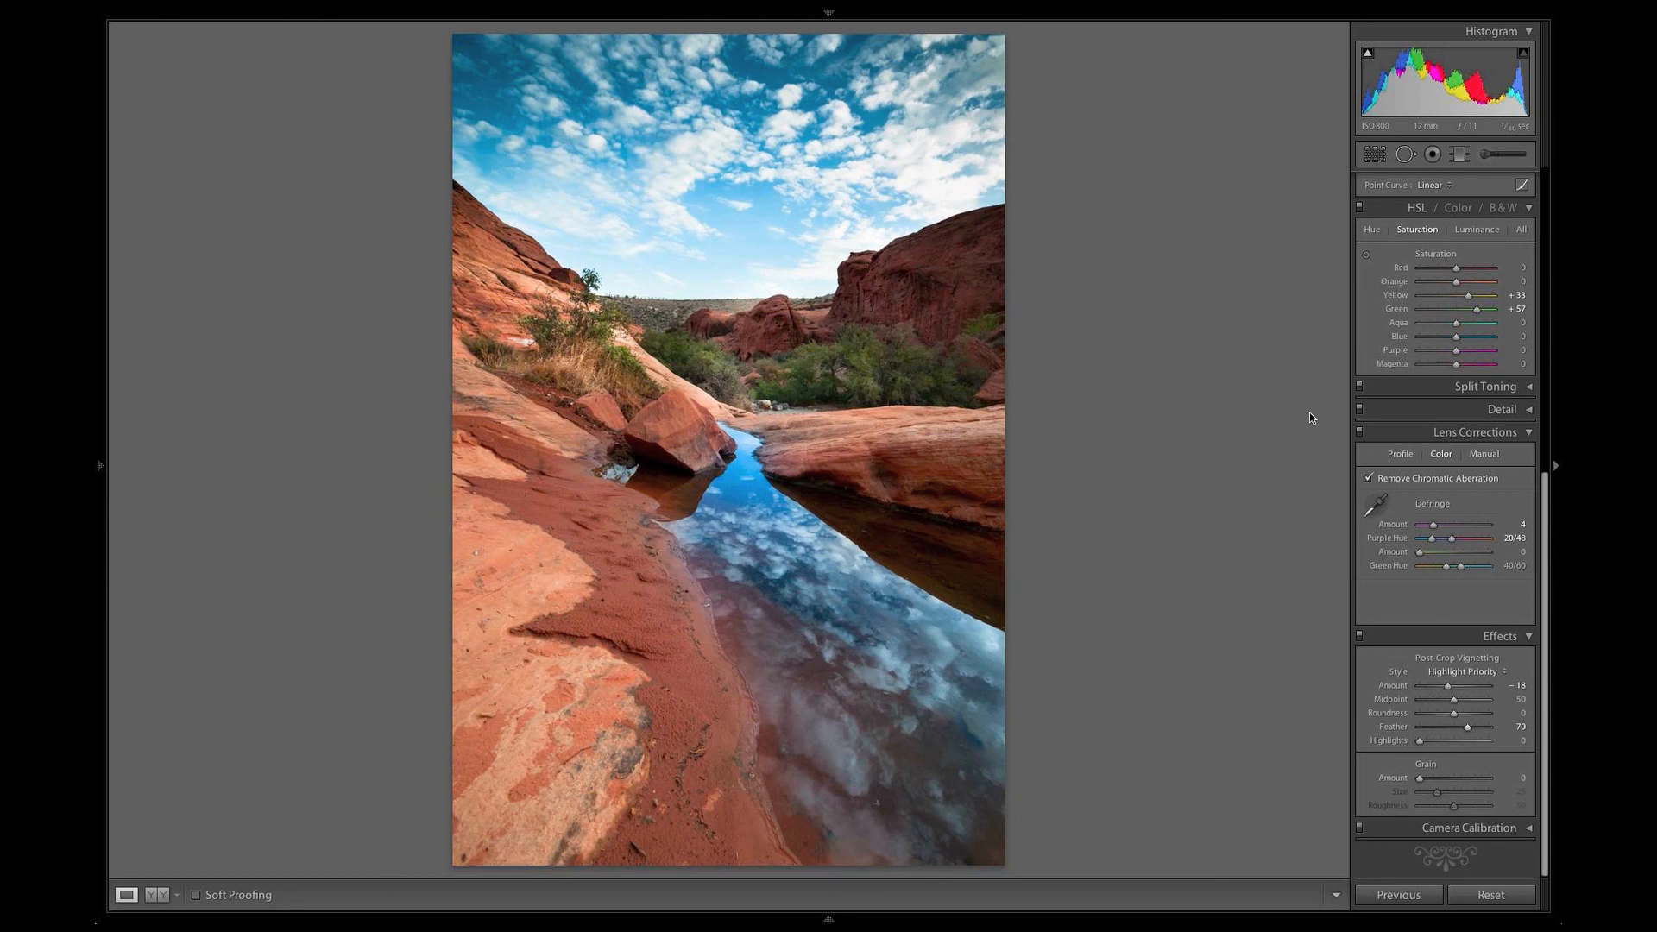
# Step: Switch repeatedly between the original and the edited photo to compare the overall change
pyautogui.press('\\')
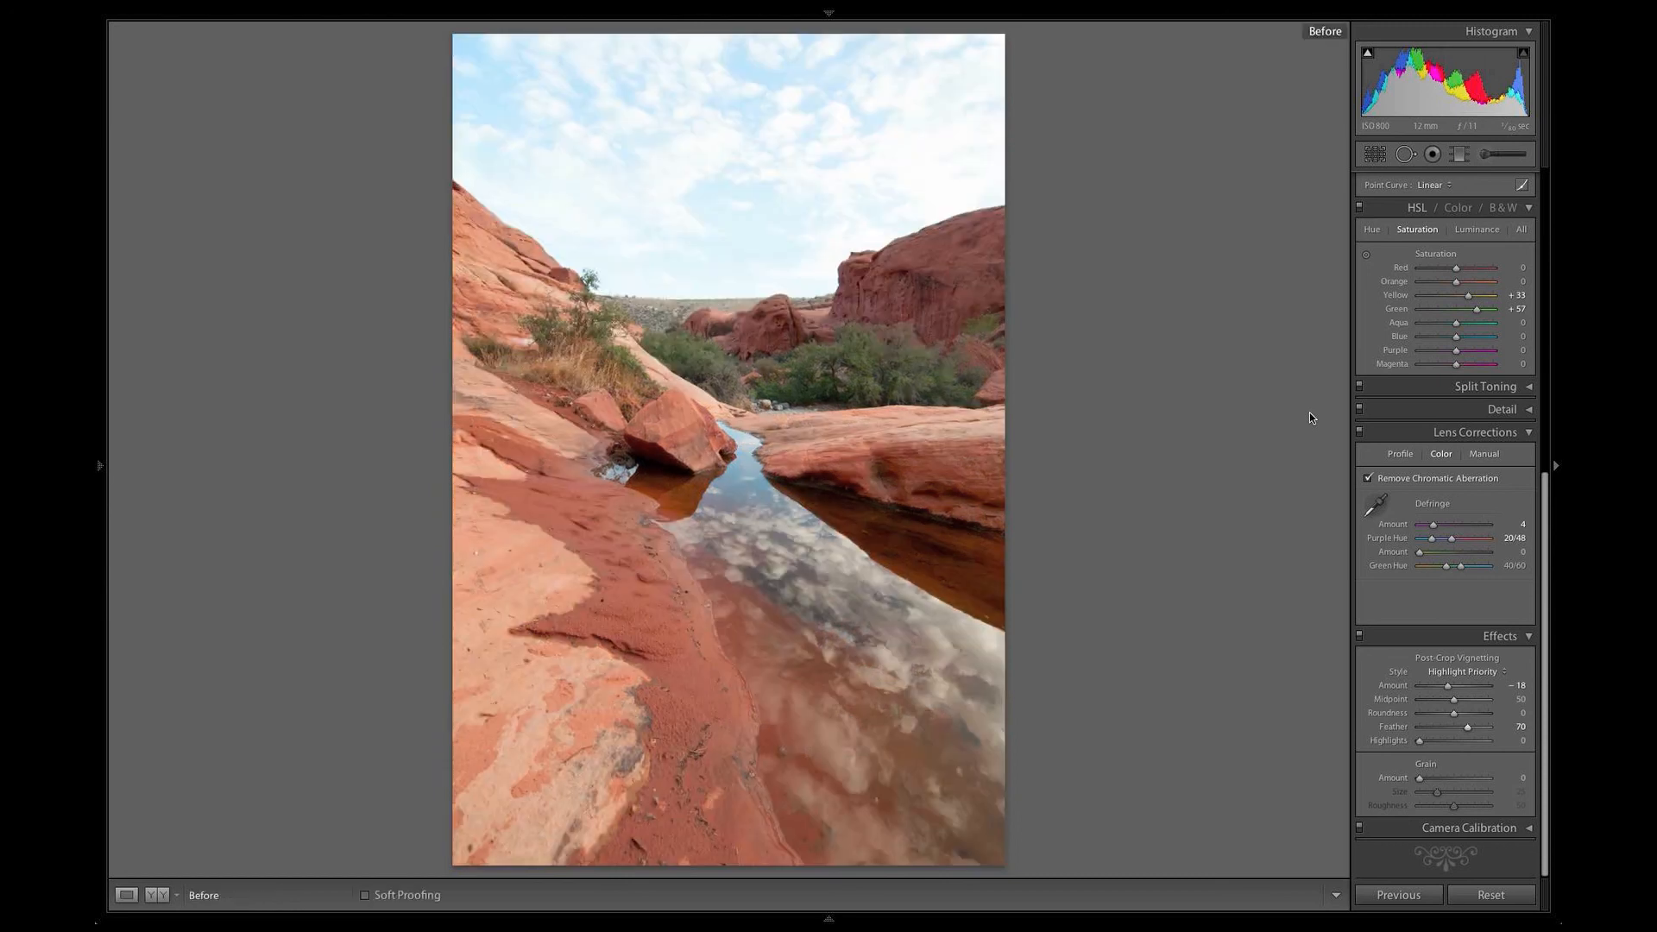
pyautogui.press('\\')
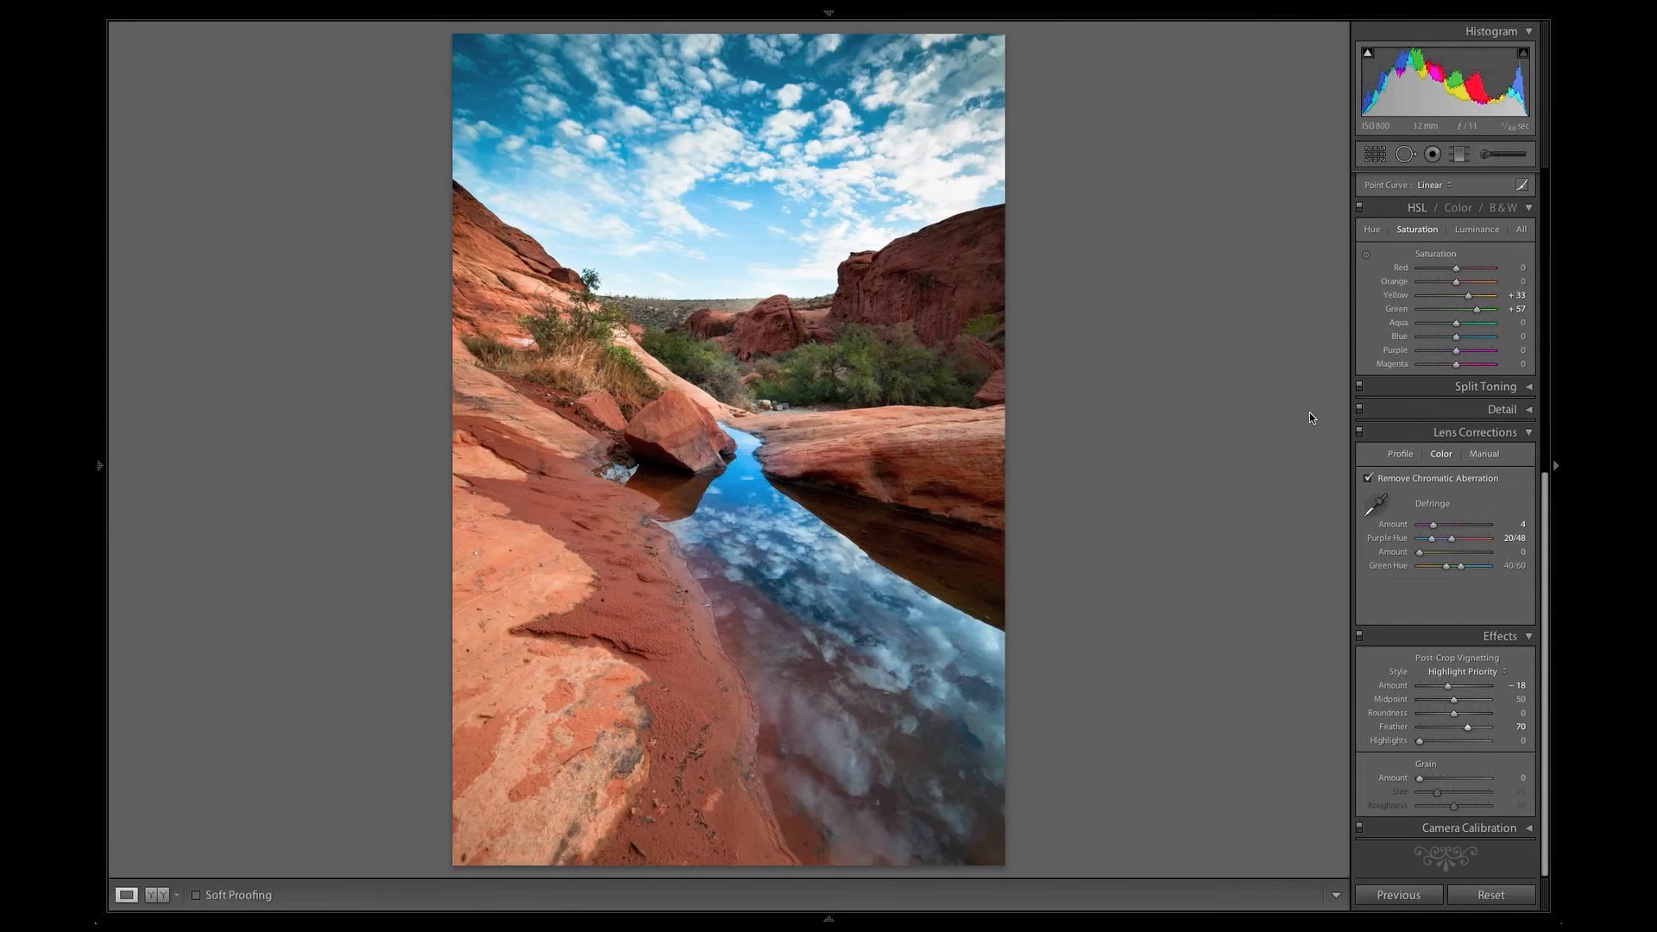
pyautogui.press('\\')
pyautogui.press('\\')
pyautogui.scroll(4, 1238, 492)
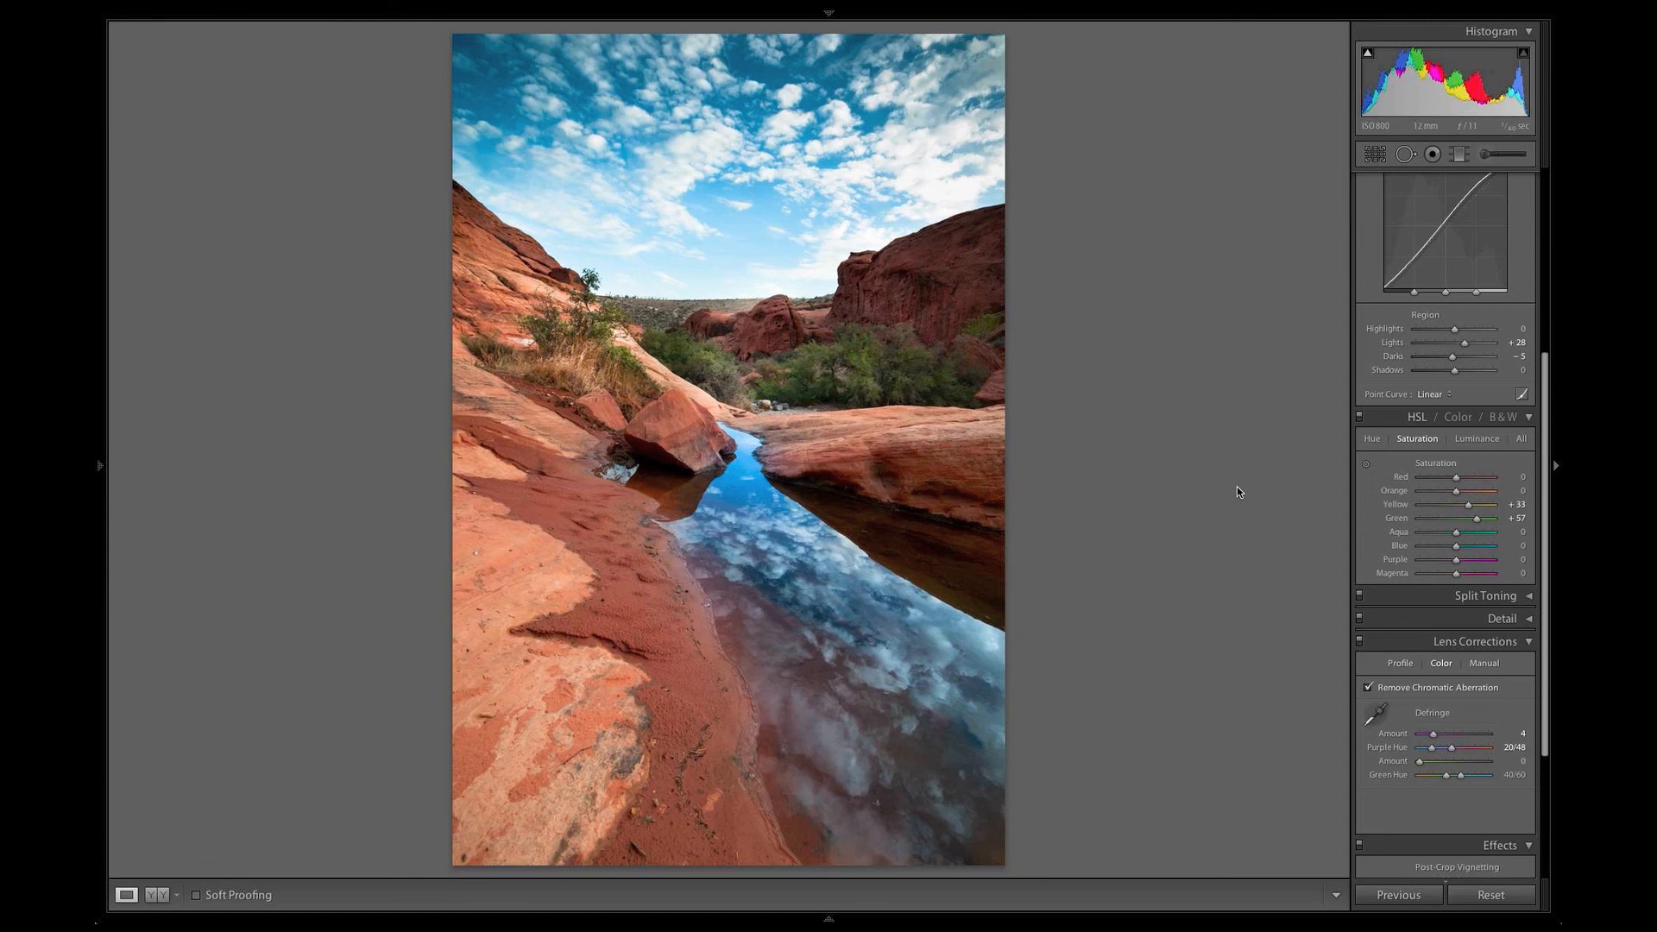
# Step: Show the original and edited photos side by side, with the adjustment controls hidden and the surrounding interface blacked out
pyautogui.press('y')
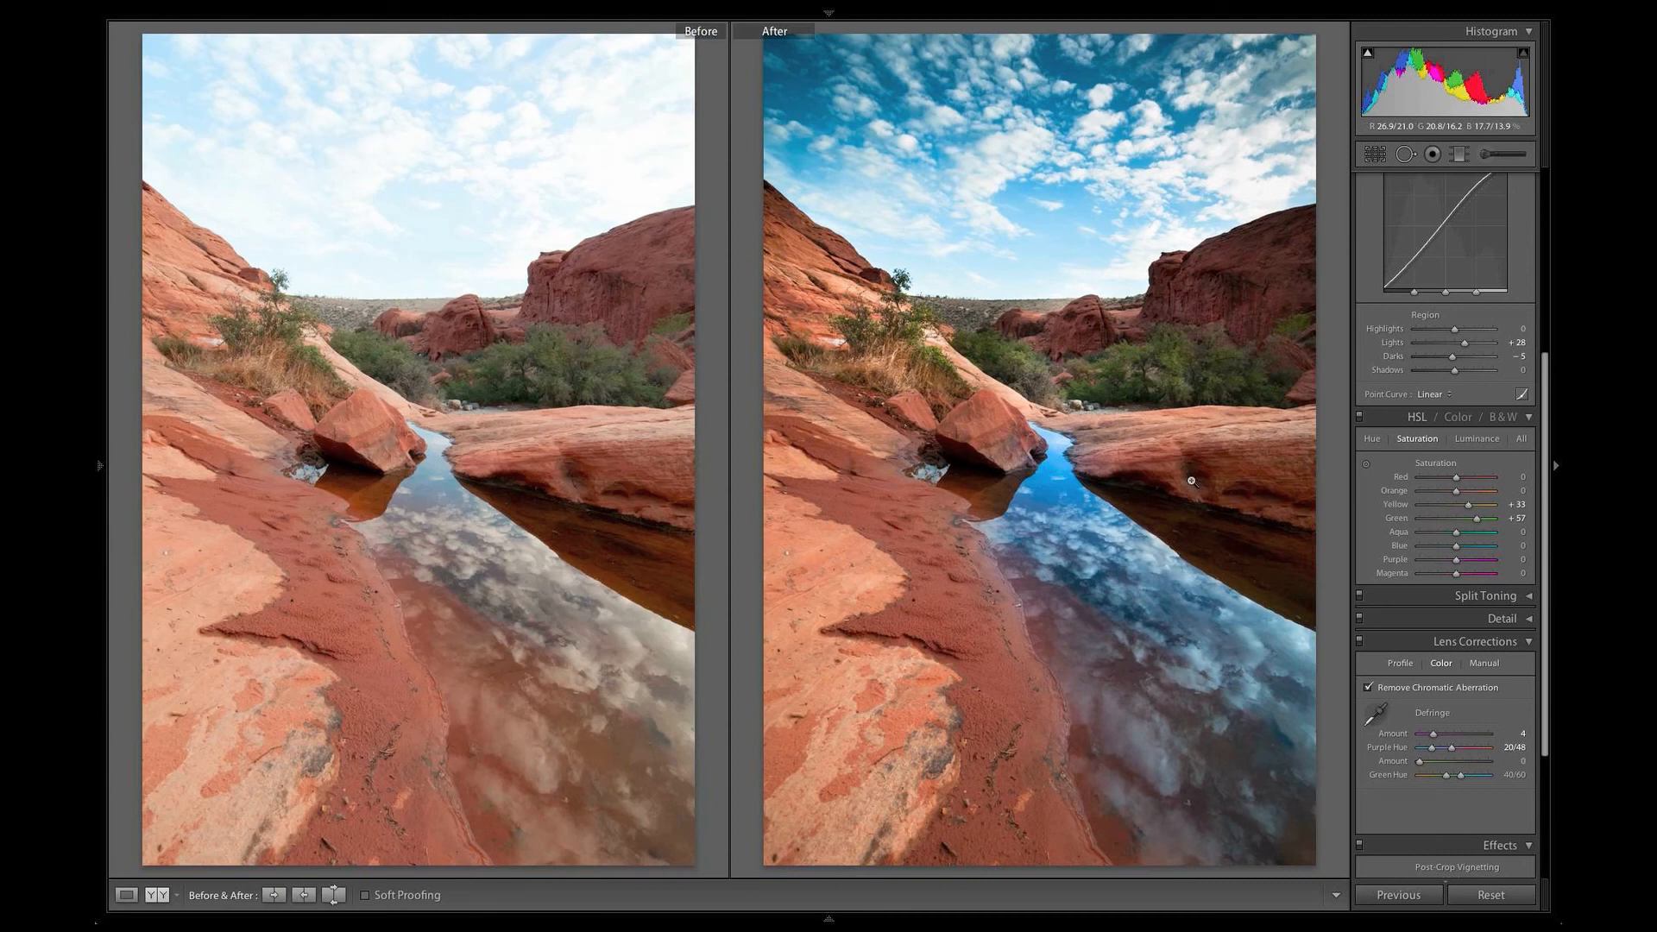
pyautogui.click(1556, 466)
pyautogui.press('l')
pyautogui.press('l')
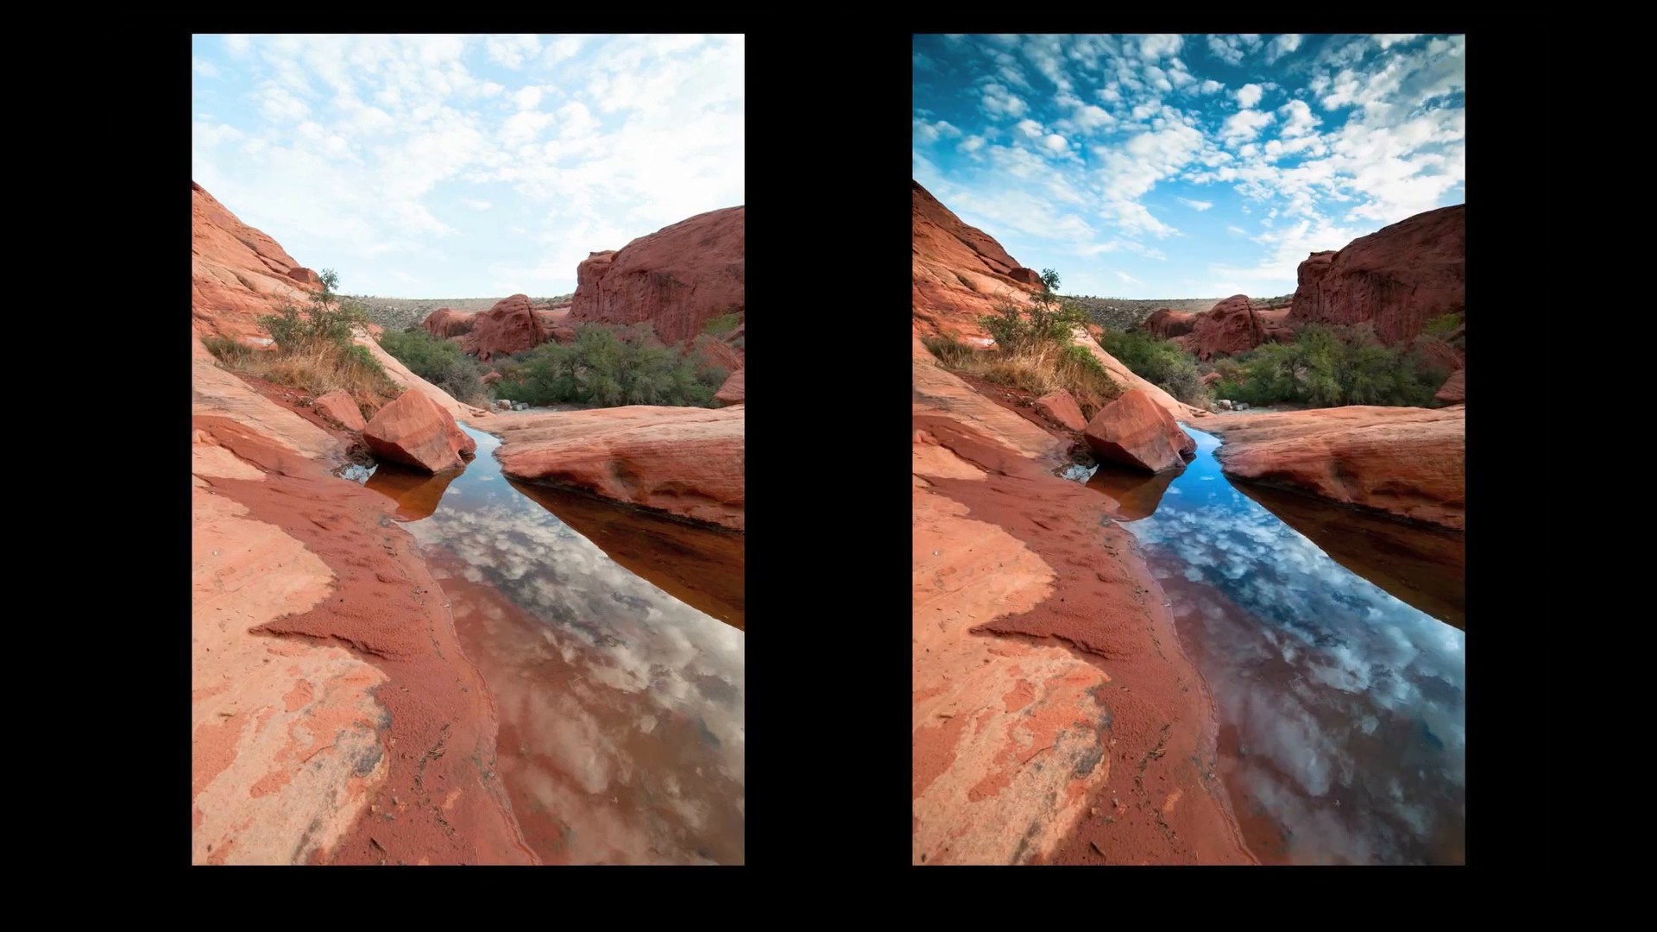